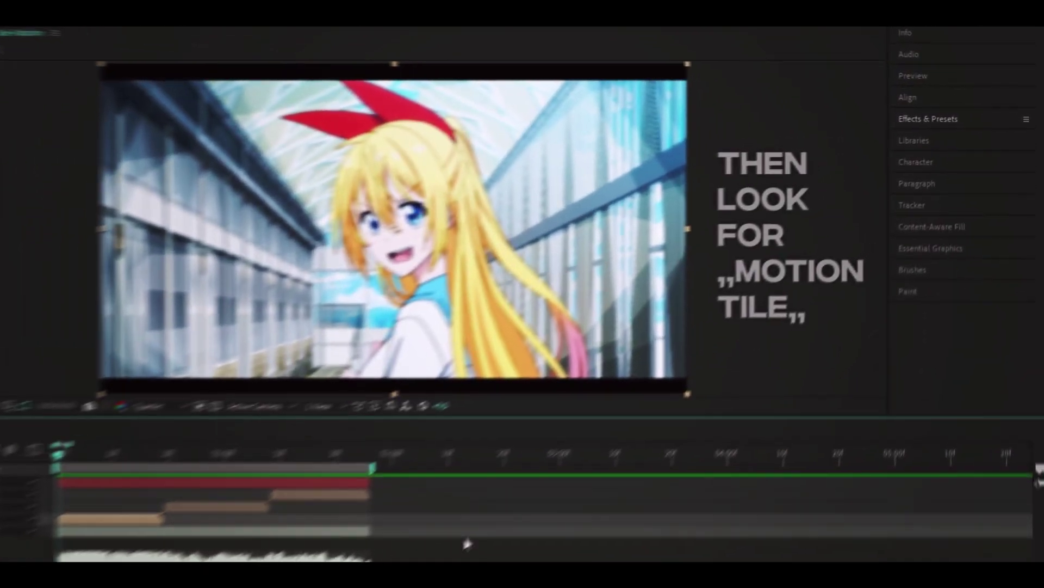
Search Effects & Presets for 'motion tile' and apply Motion Tile to the first clip
click(928, 119)
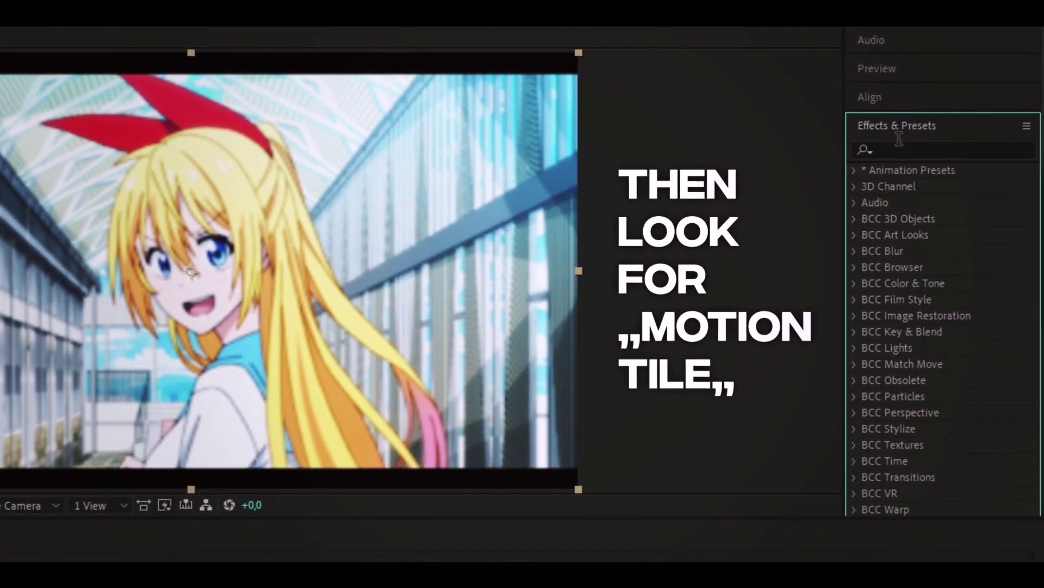
click(935, 148)
text(moti)
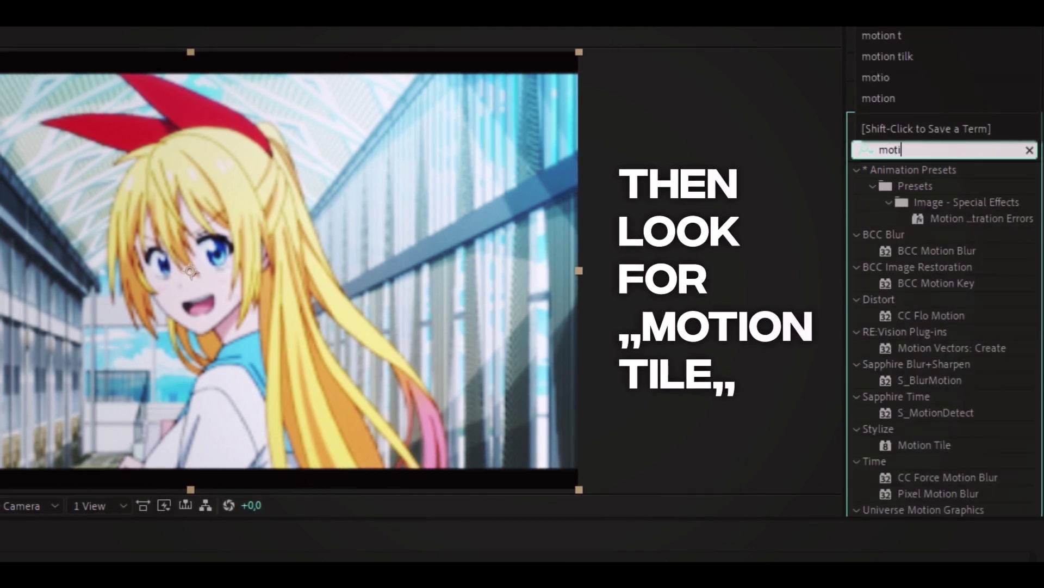
text(on tile)
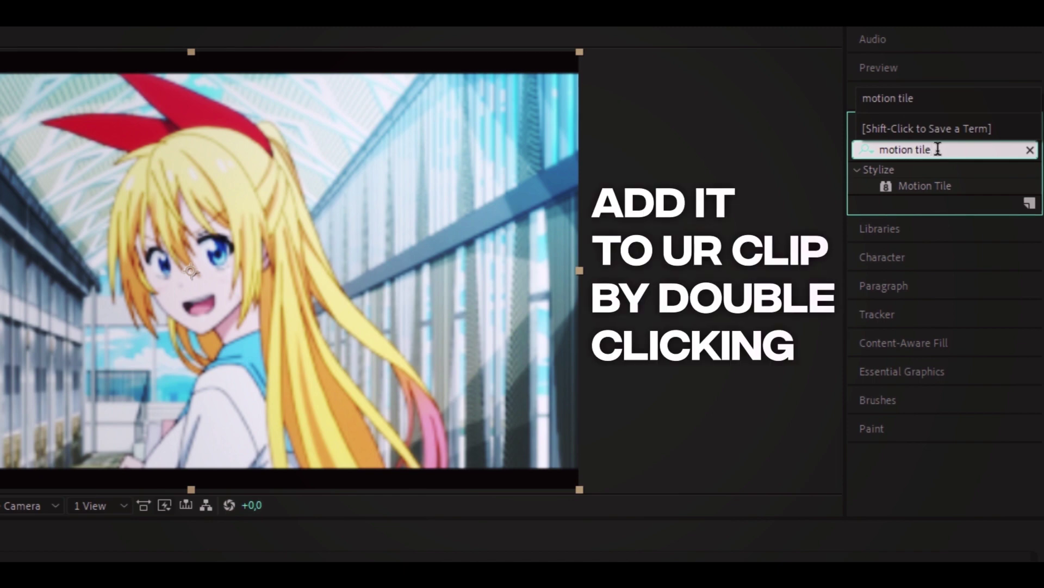
click(938, 187)
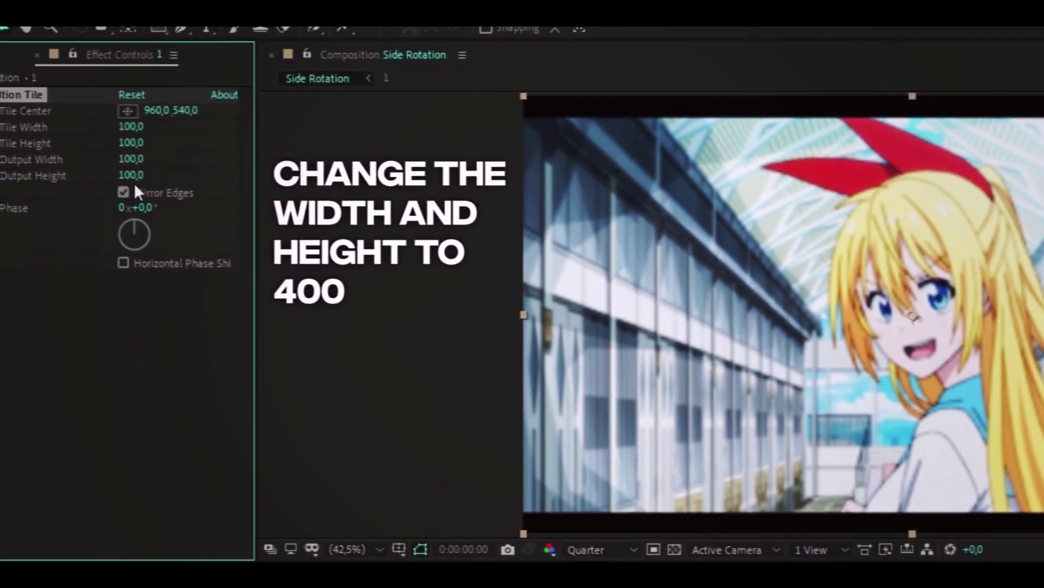
Set Motion Tile's Output Height and Output Width to 400
click(131, 175)
text(400)
key(Return)
click(174, 162)
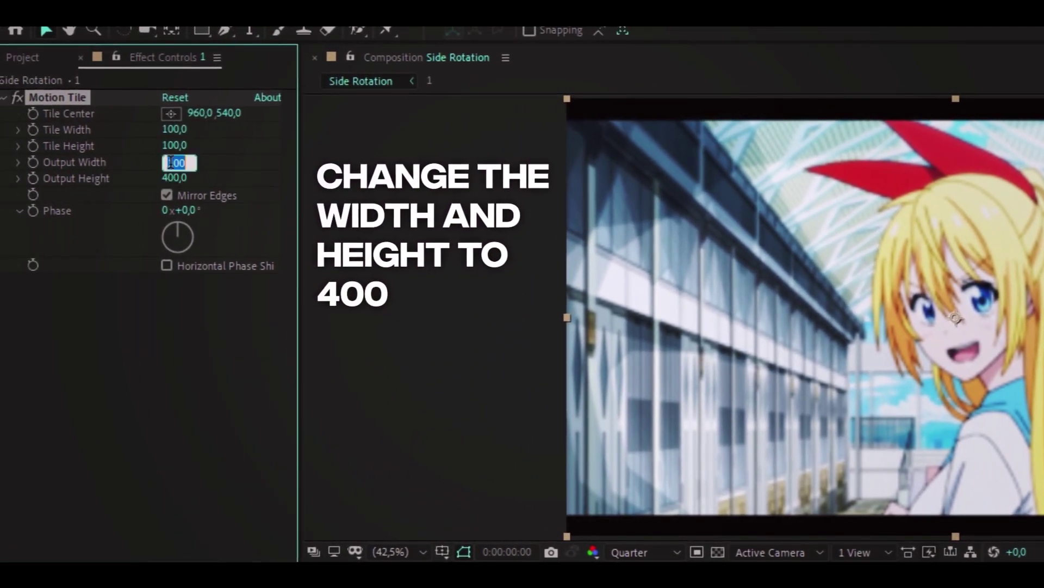
text(4)
text(0)
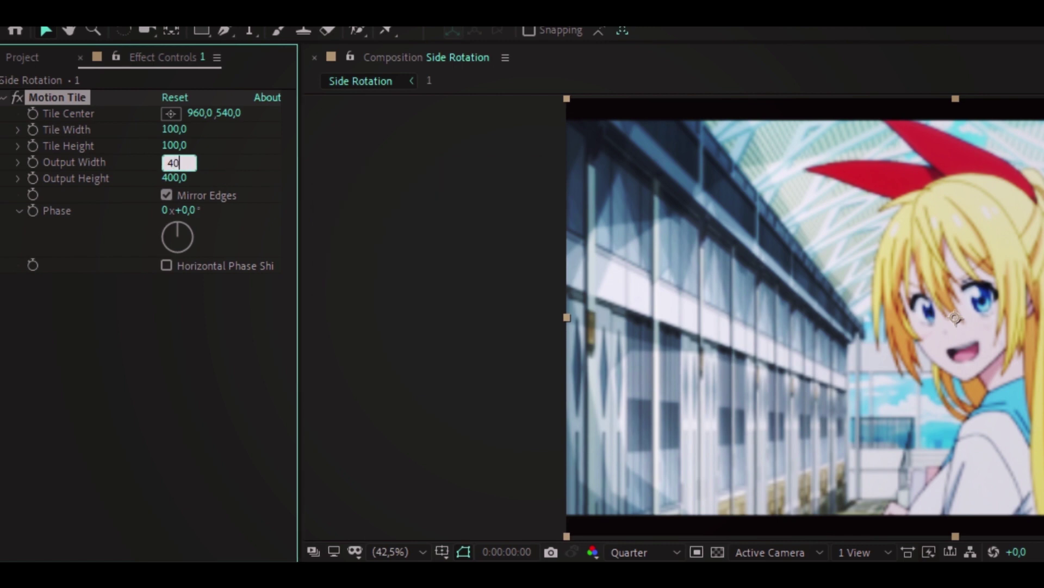
key(Return)
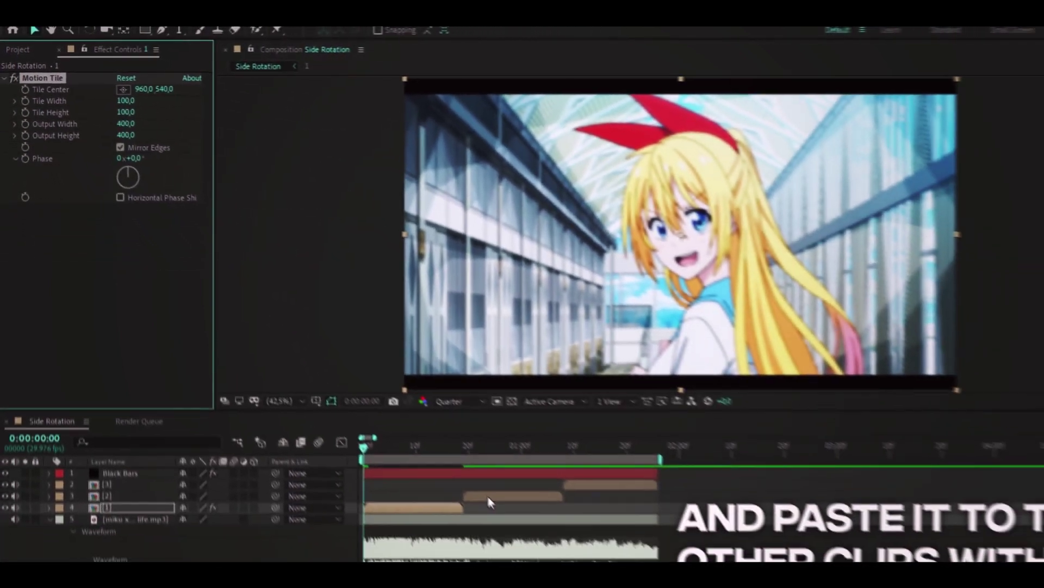
Paste the copied Motion Tile effect onto clips [2] and [3]
click(454, 462)
key(ctrl+v)
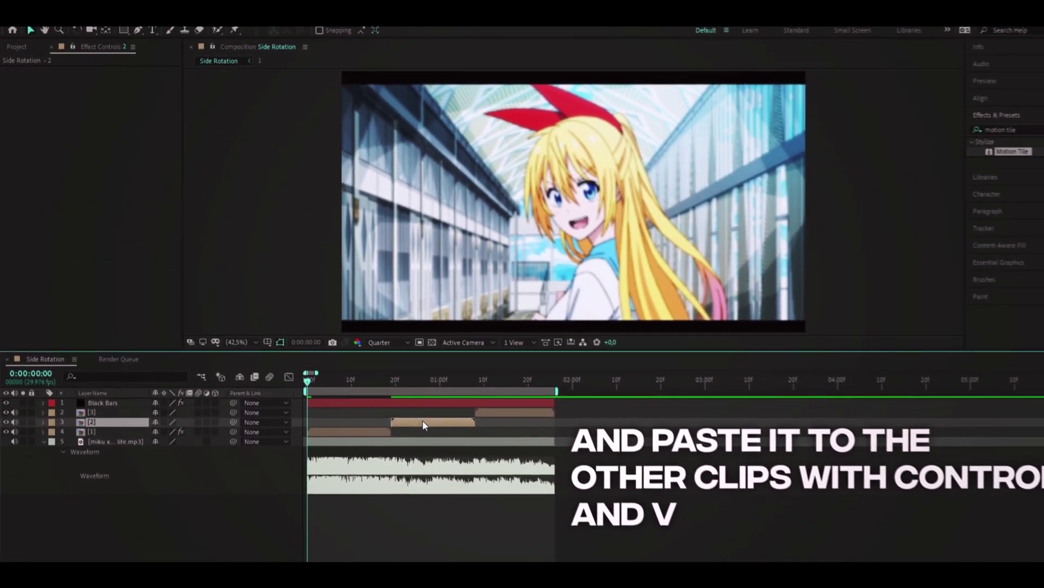
click(505, 398)
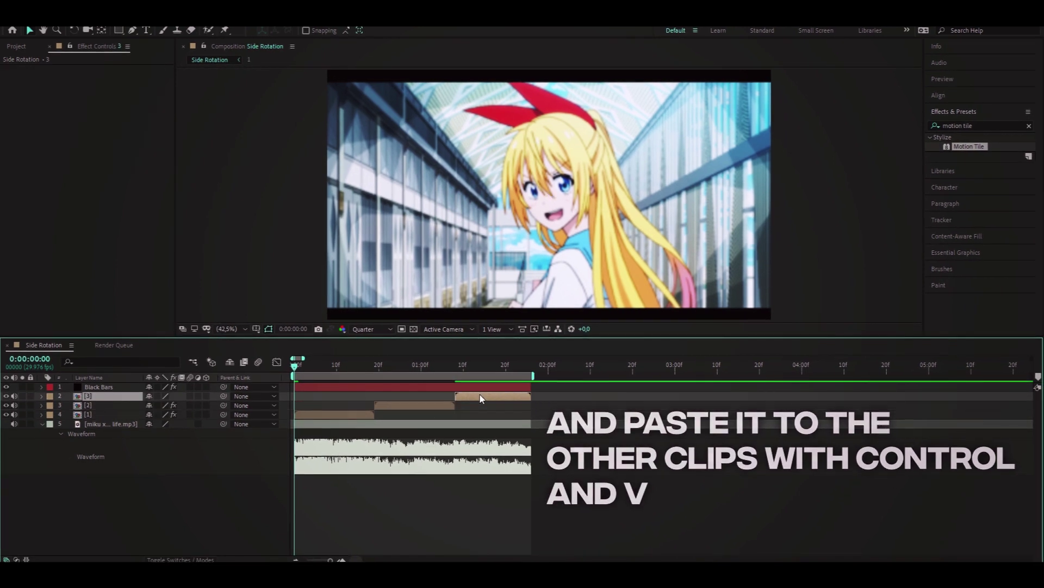
key(ctrl+v)
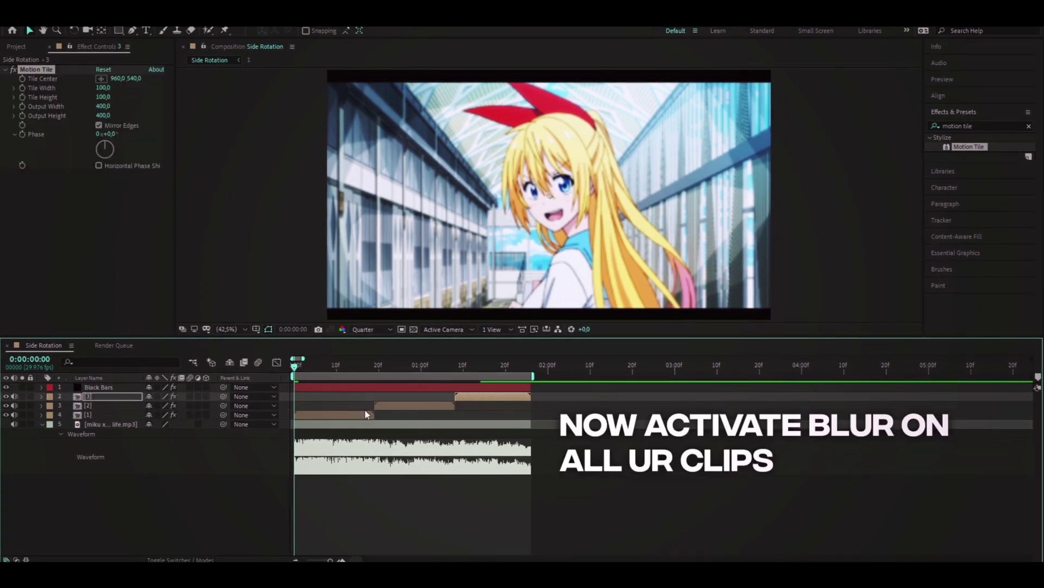
Turn on the motion blur switch for clips [1], [2] and [3]
click(355, 414)
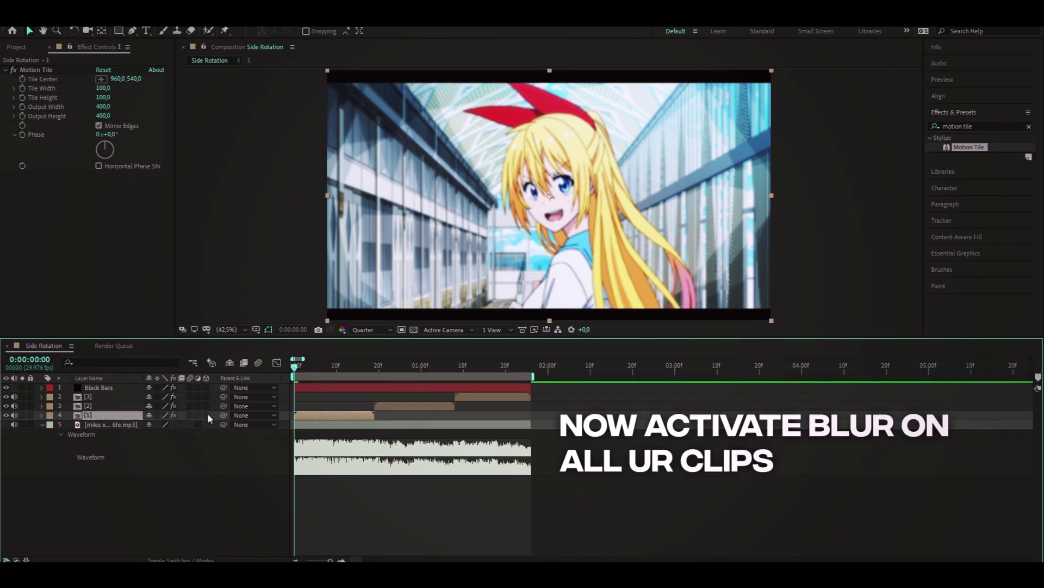
click(190, 414)
click(191, 406)
click(191, 397)
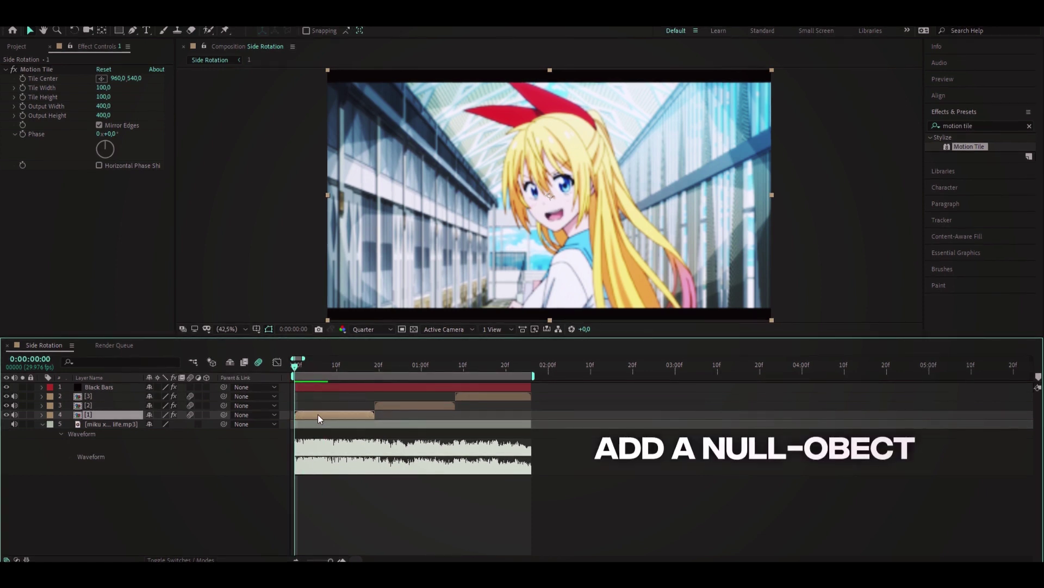
Add a Null Object layer to the composition
right_click(67, 495)
mouse_move(125, 380)
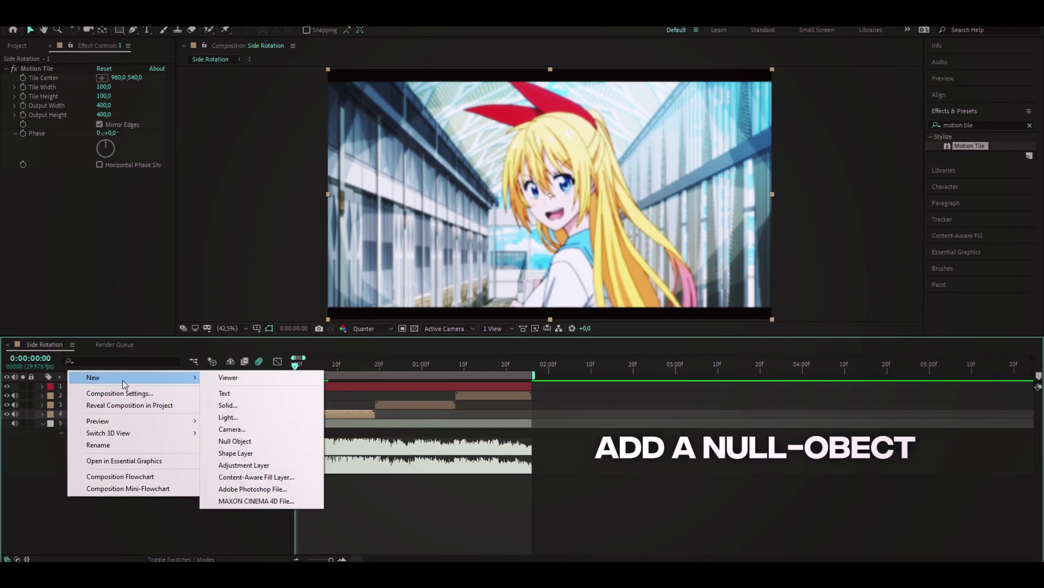
click(277, 441)
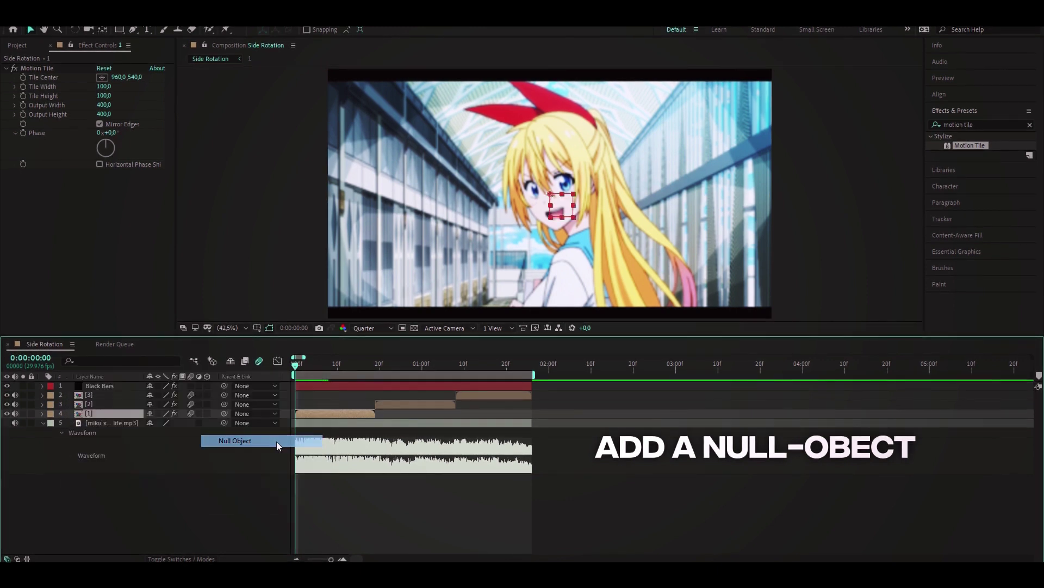
Parent clip [1] to Null 1 with the pick whip
drag(294, 368, 346, 381)
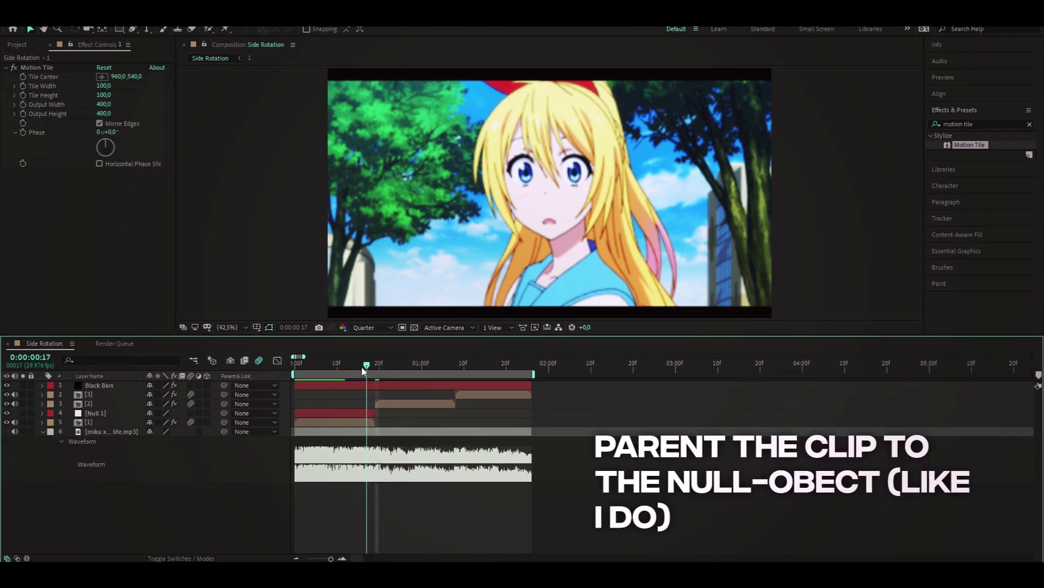
drag(368, 370, 328, 370)
click(340, 413)
click(327, 423)
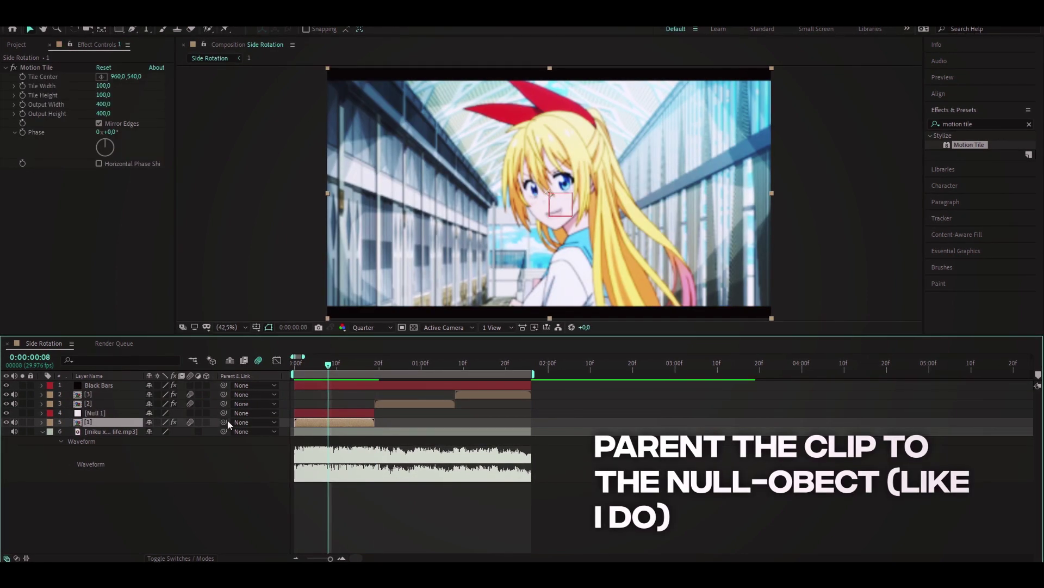
drag(223, 422, 118, 413)
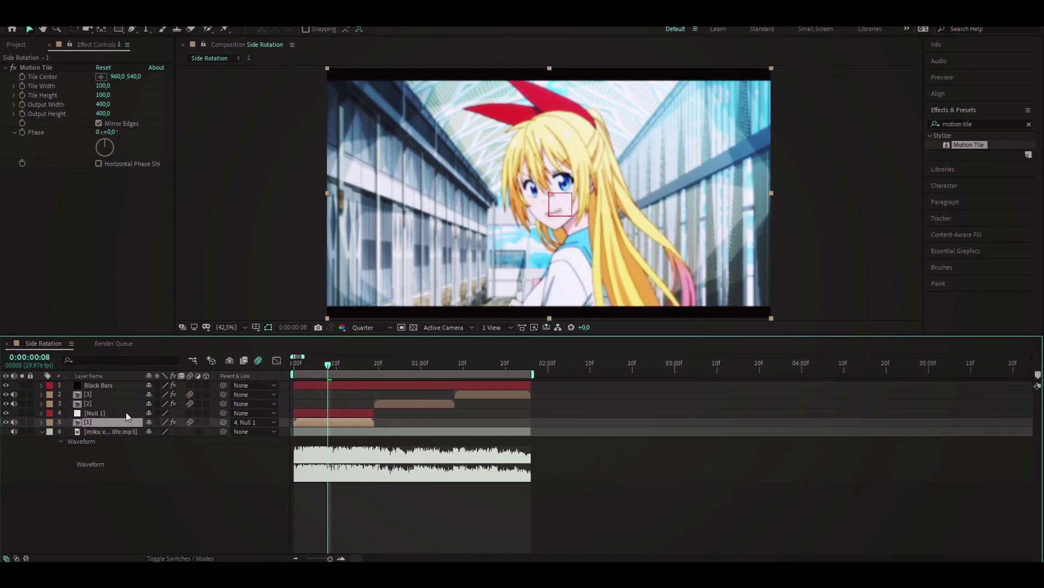
At frame 0, reveal Null 1's Scale, Position and Rotation and separate Position into X and Y
click(323, 413)
drag(337, 368, 294, 368)
key(s)
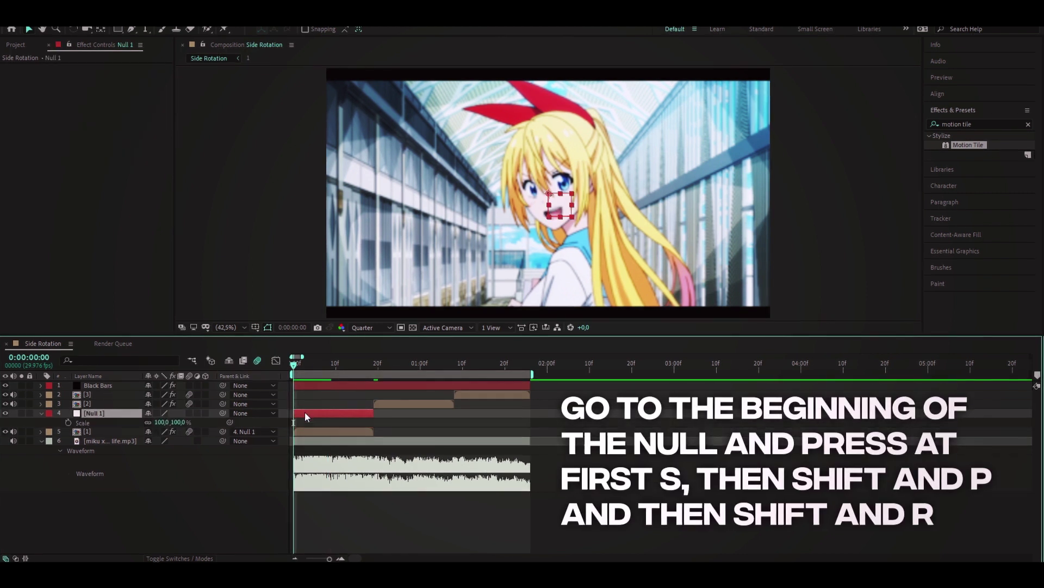
key(shift+p)
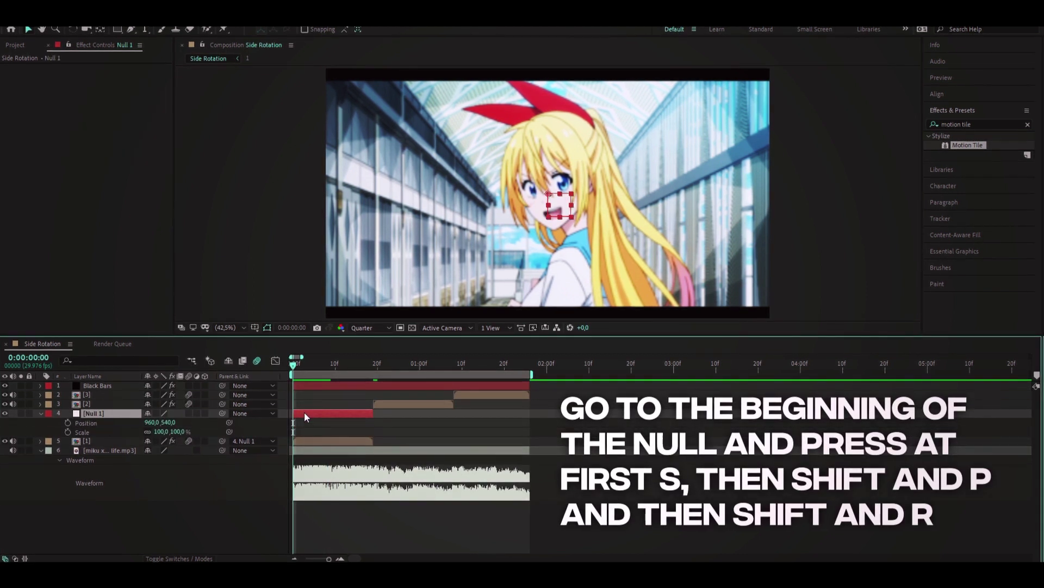
key(shift+r)
right_click(107, 423)
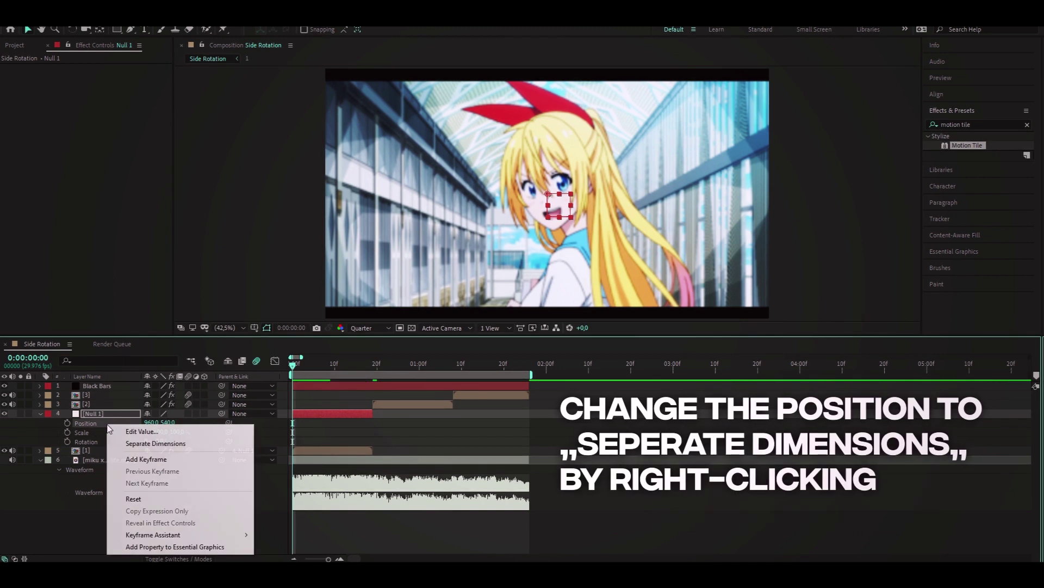
click(187, 444)
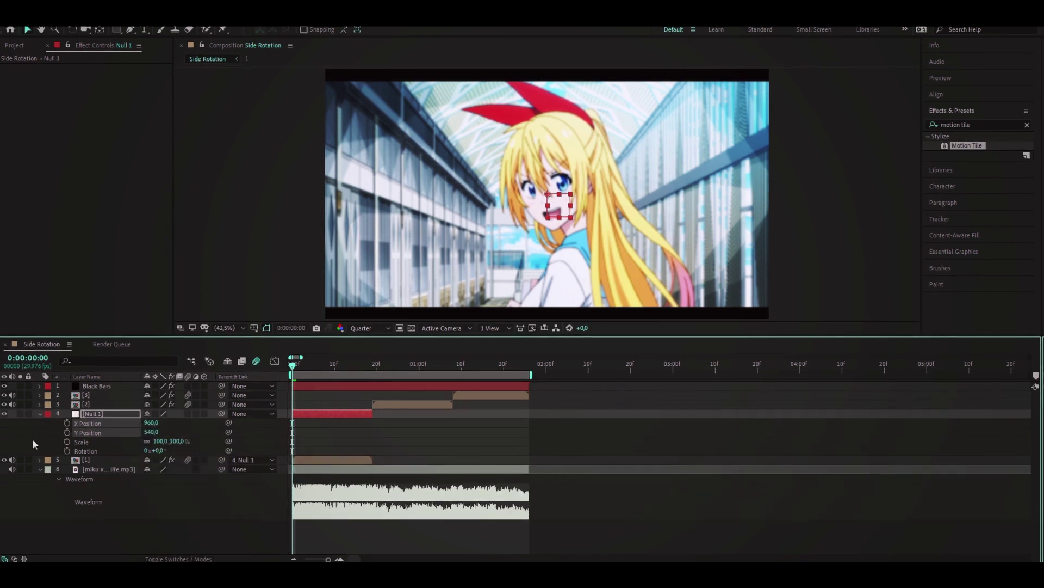
Keyframe Null 1's Rotation, Scale, Y and X Position, then move those keys to the null's end
click(66, 451)
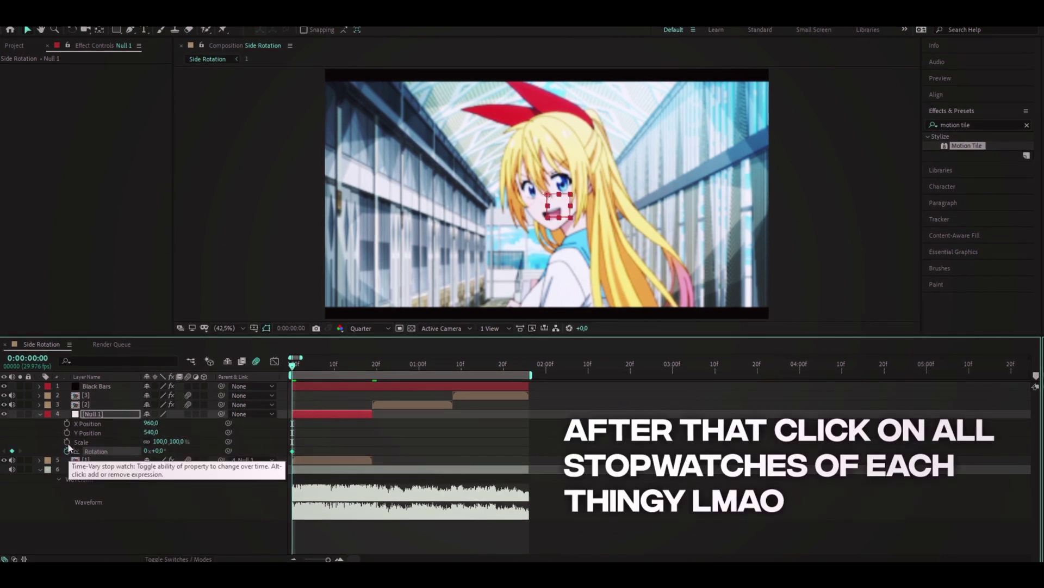
click(67, 441)
click(67, 432)
click(67, 423)
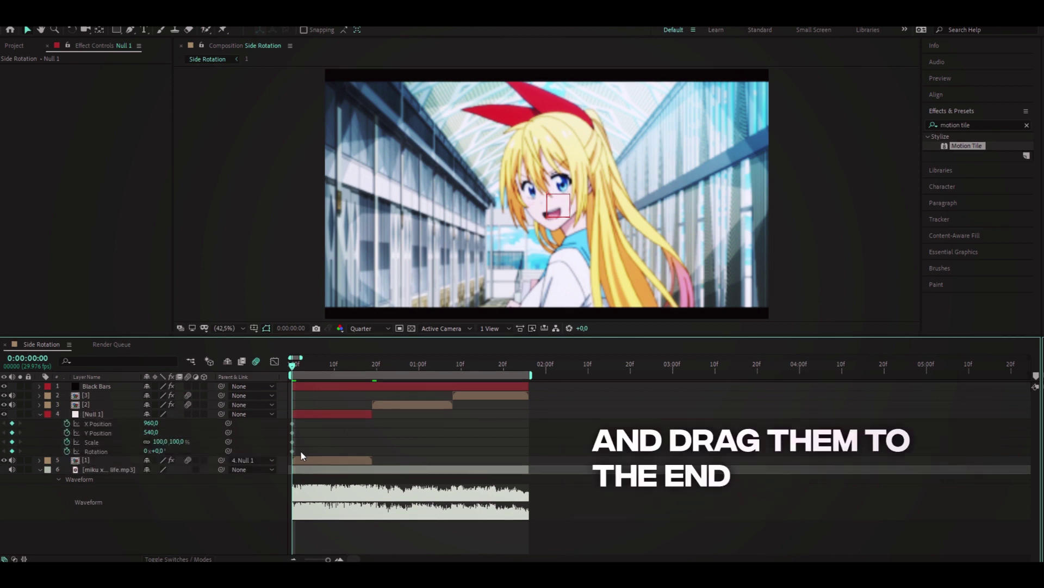
drag(304, 455, 278, 420)
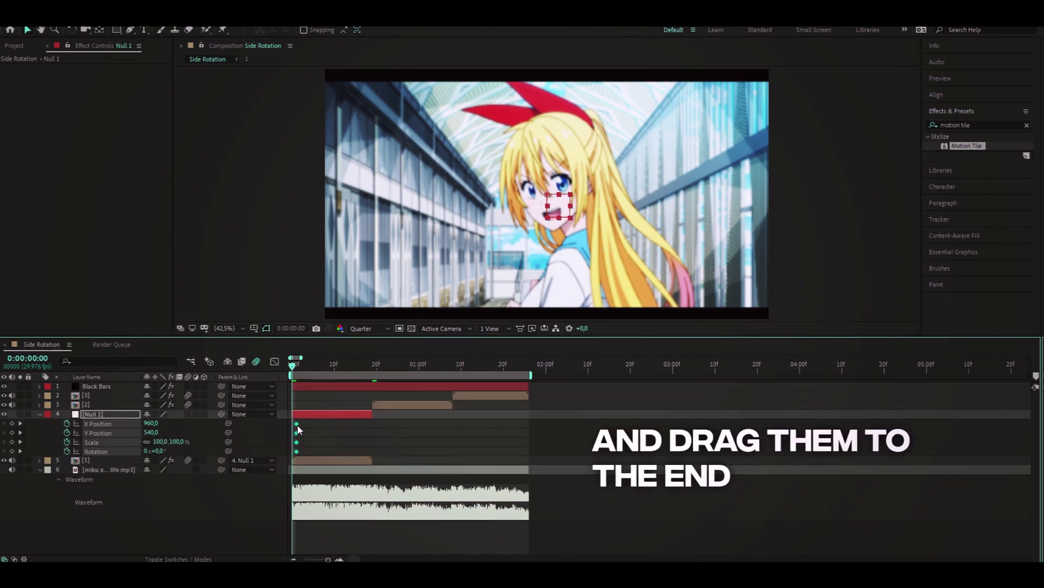
drag(340, 432, 373, 432)
click(334, 417)
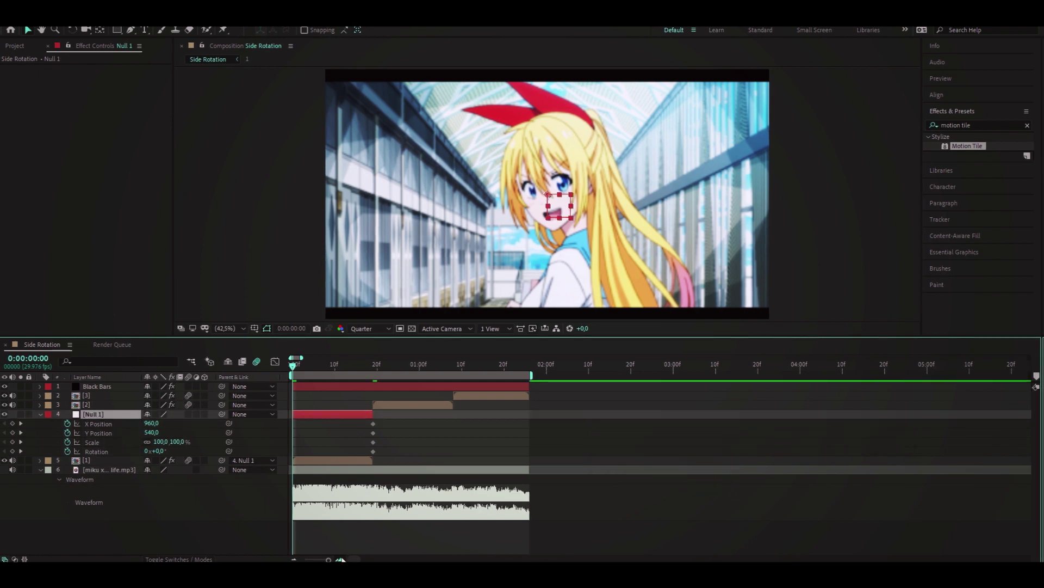
Key Null 1's starting Scale at 350% and push X Position out to 3056
click(340, 559)
click(338, 414)
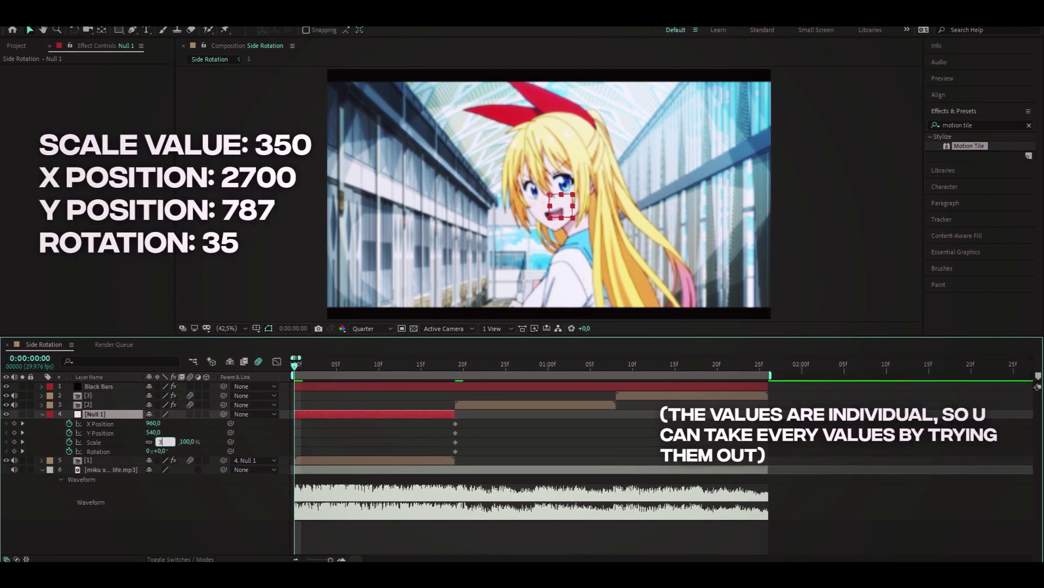
key(Return)
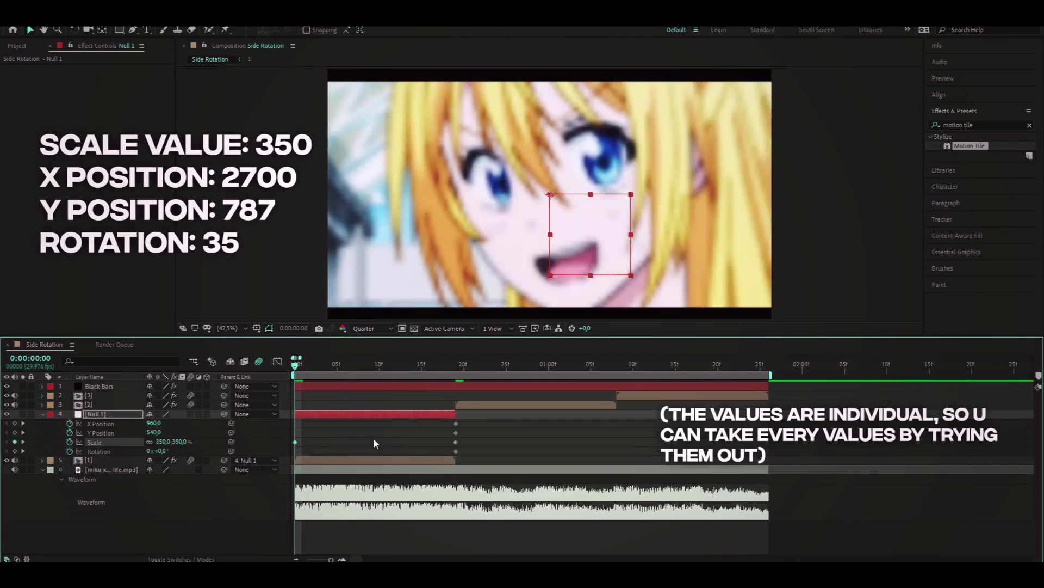
click(173, 430)
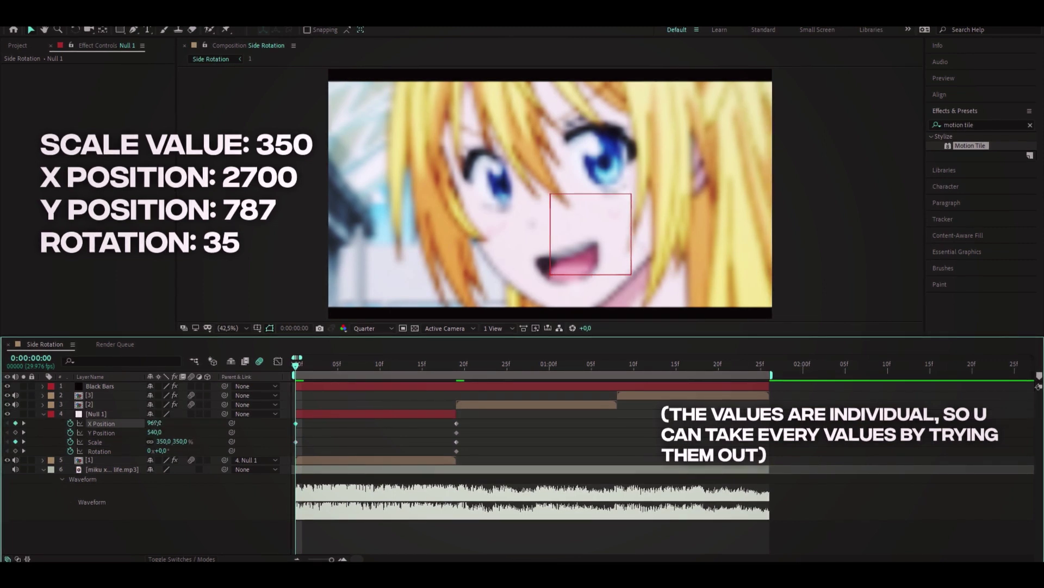
drag(155, 422, 301, 441)
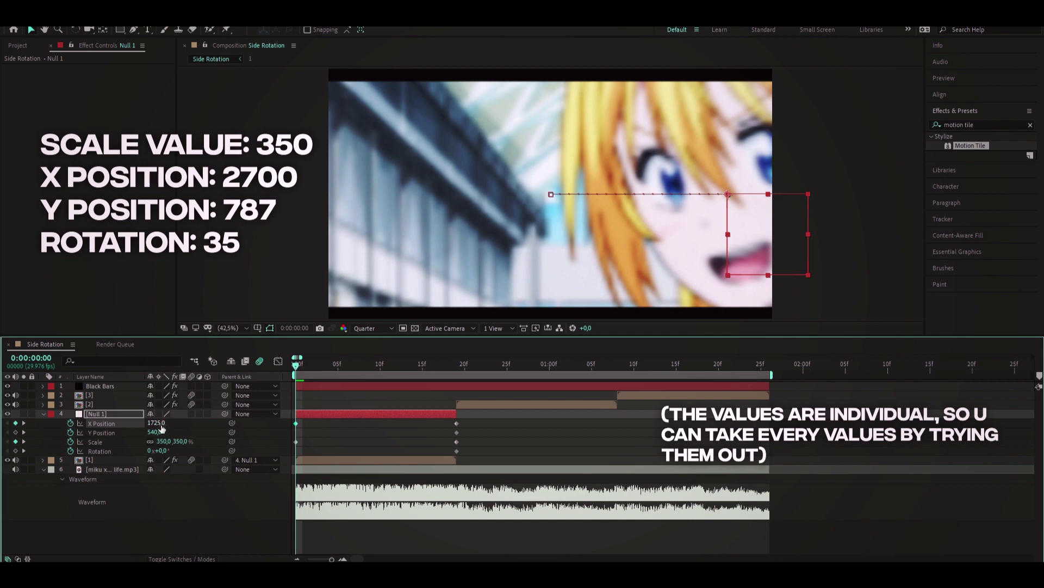
drag(162, 428, 464, 450)
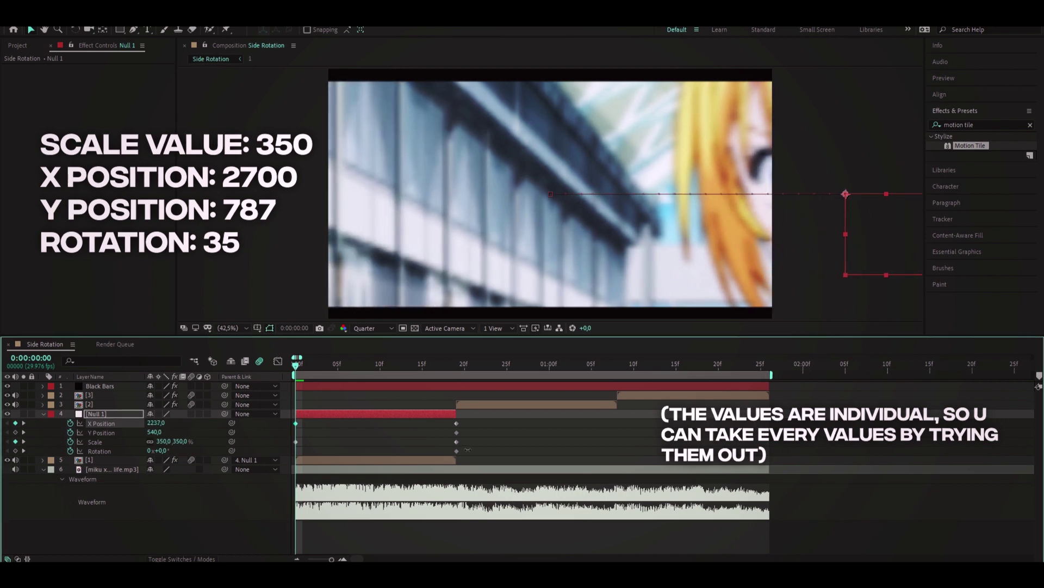
drag(464, 450, 690, 480)
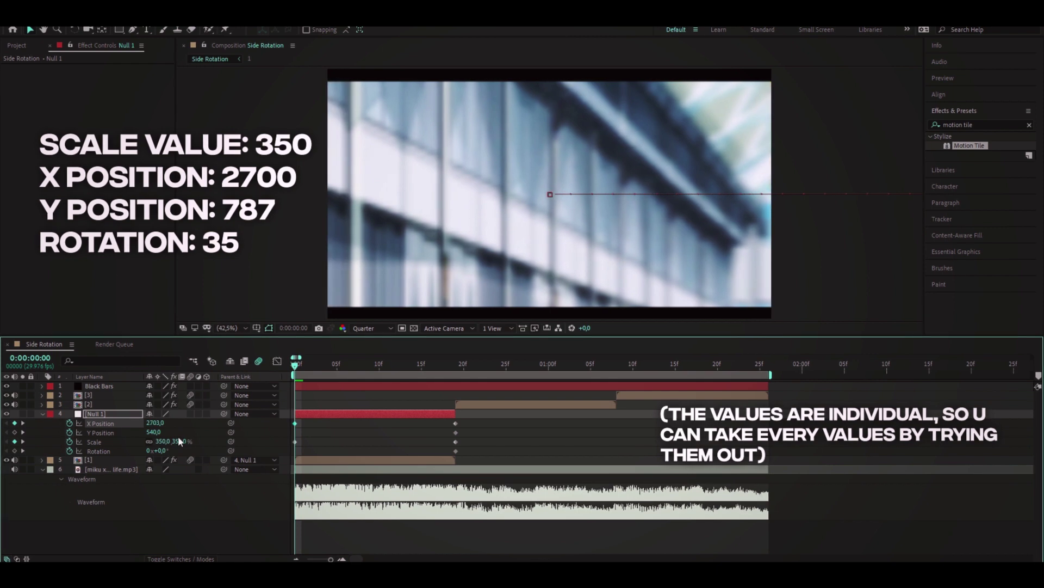
Set Null 1's starting Y Position to 787 and Rotation to 35°, then scrub to preview
drag(156, 432, 378, 455)
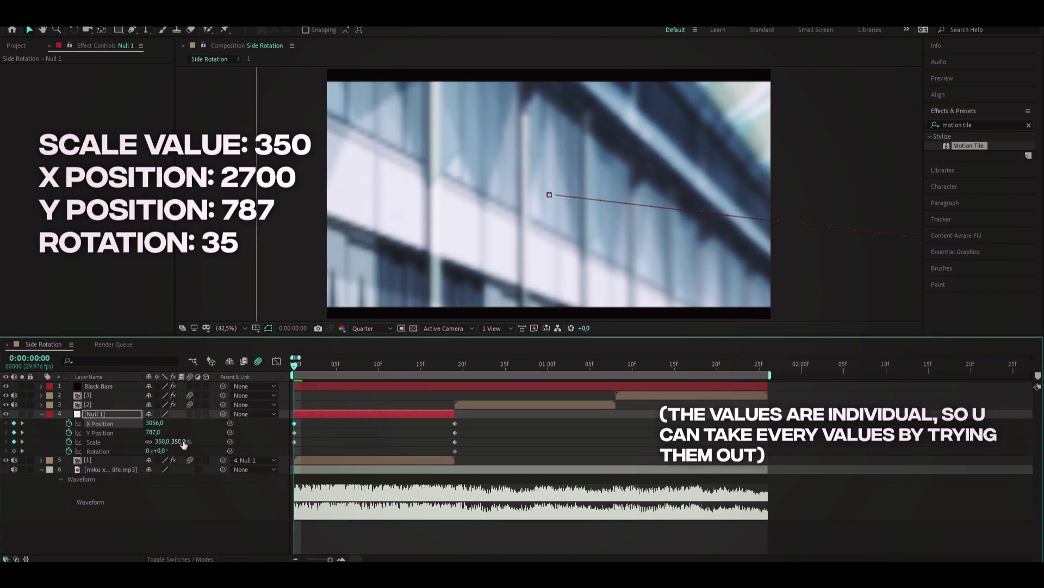
click(166, 449)
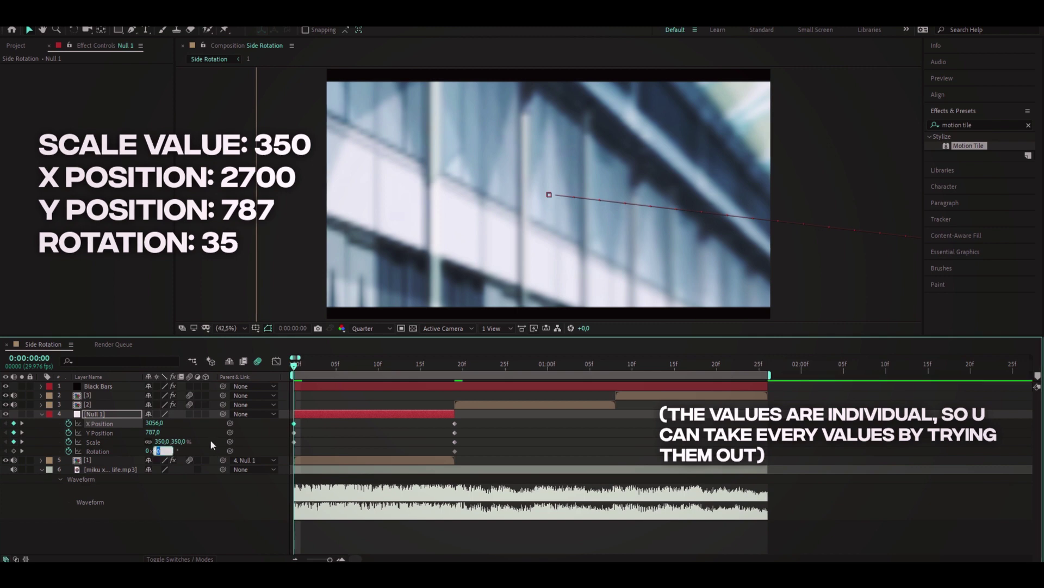
text(35)
key(Return)
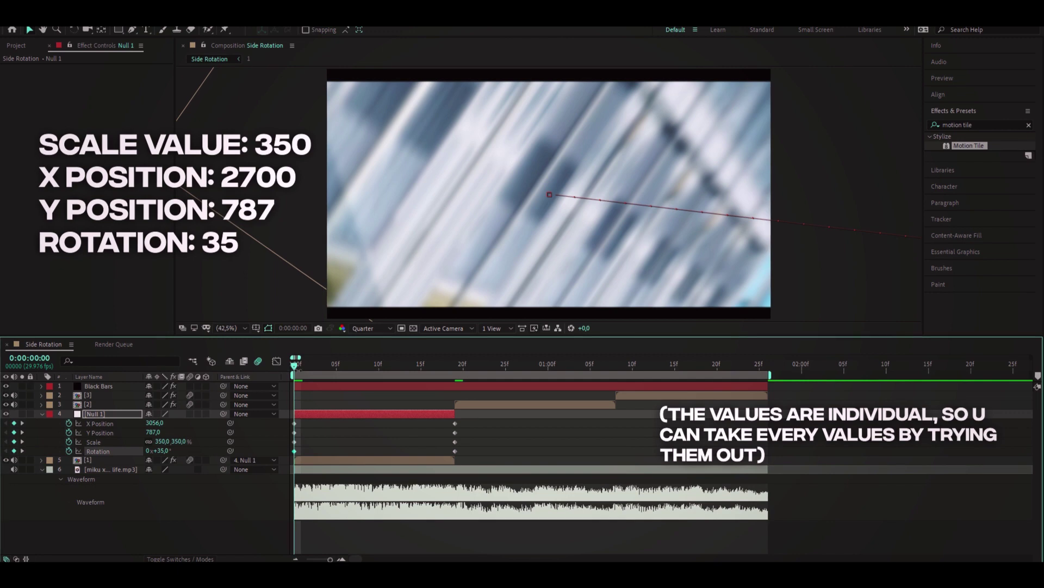
drag(299, 372, 466, 452)
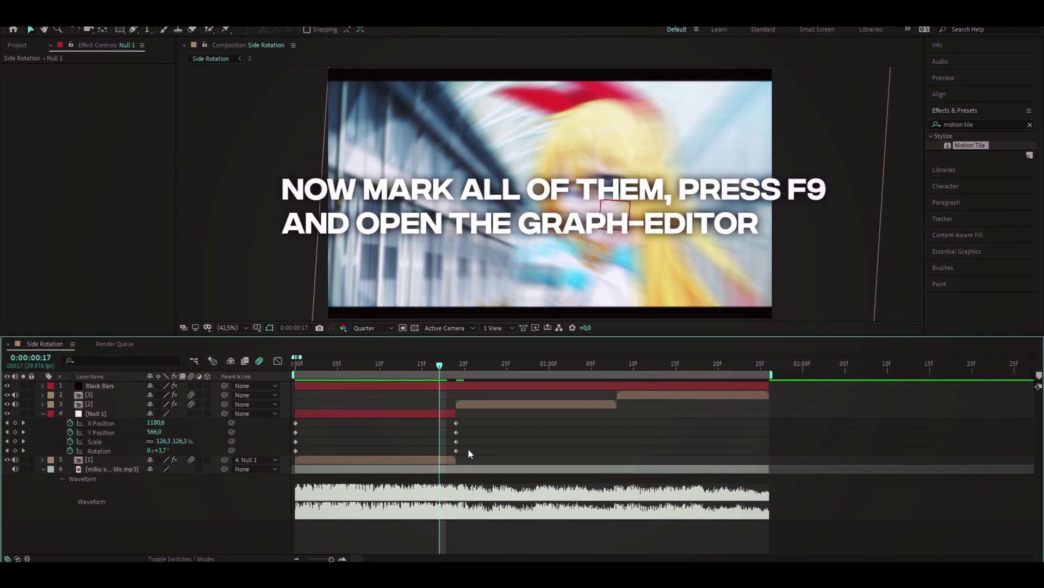
Easy-ease all eight Null 1 keyframes and shape the Scale curve into a steep ease-out
drag(439, 371, 288, 406)
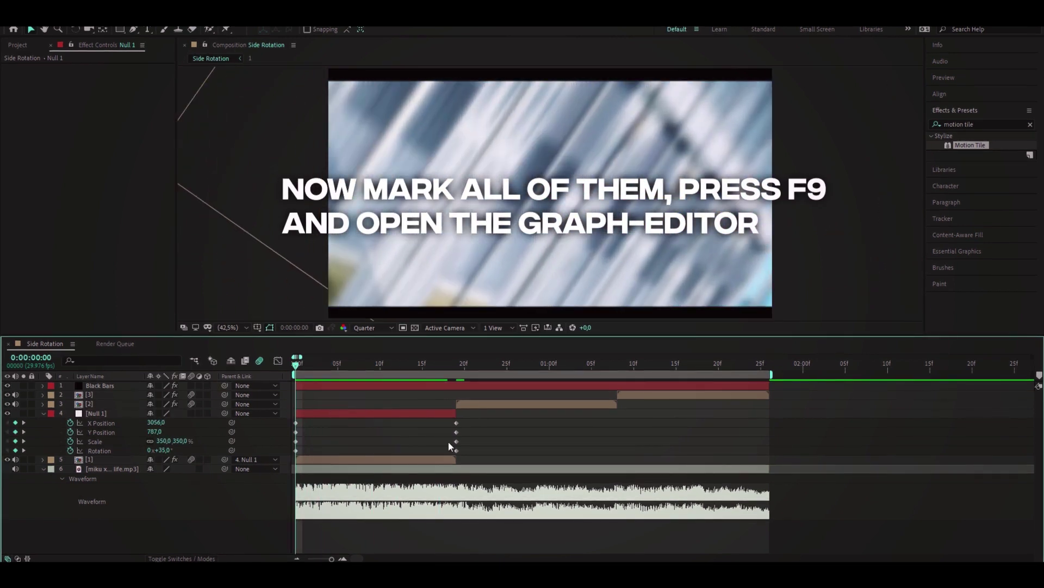
drag(479, 420, 290, 453)
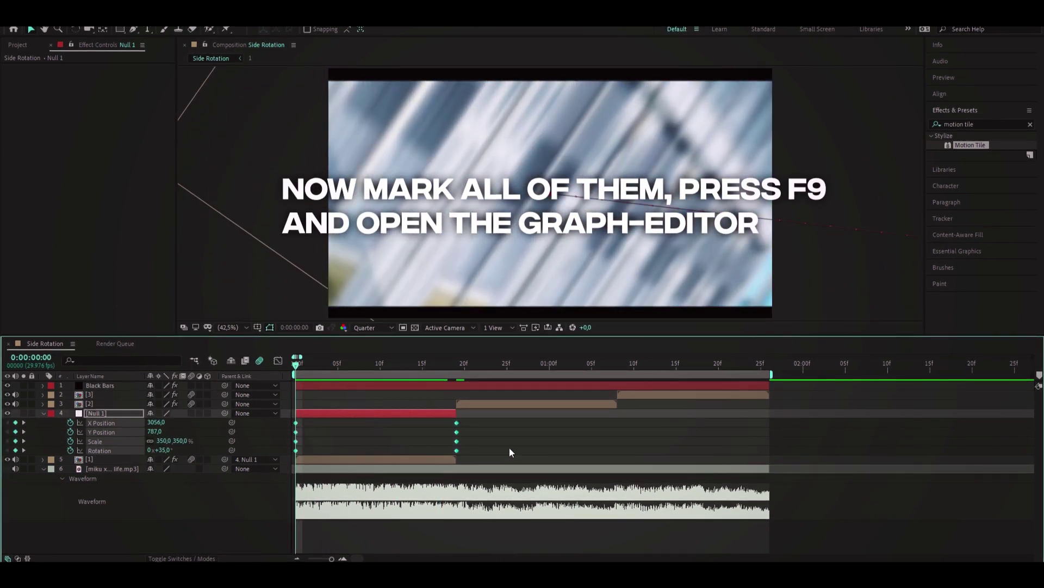
key(F9)
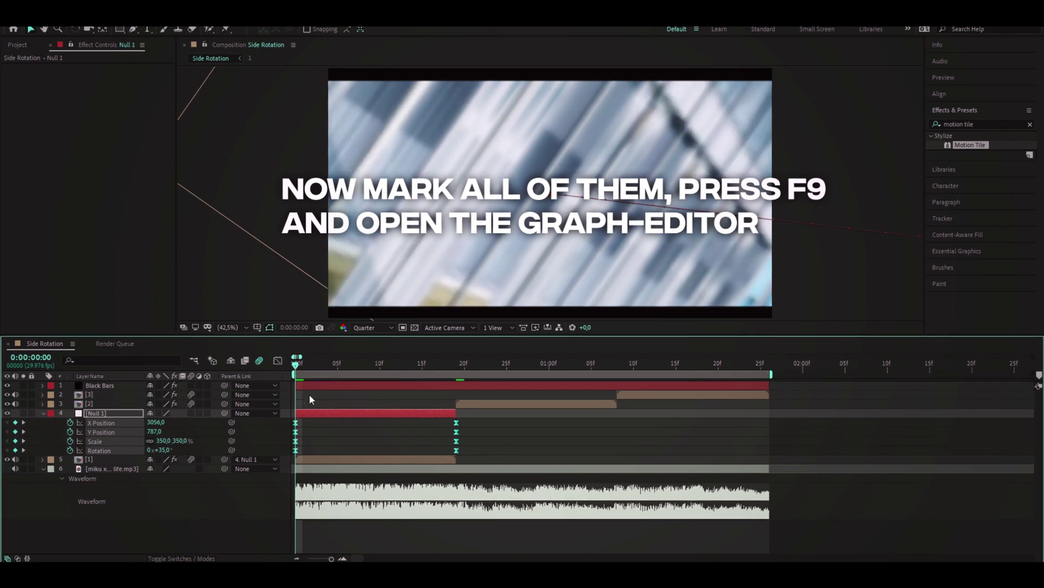
click(278, 361)
click(202, 432)
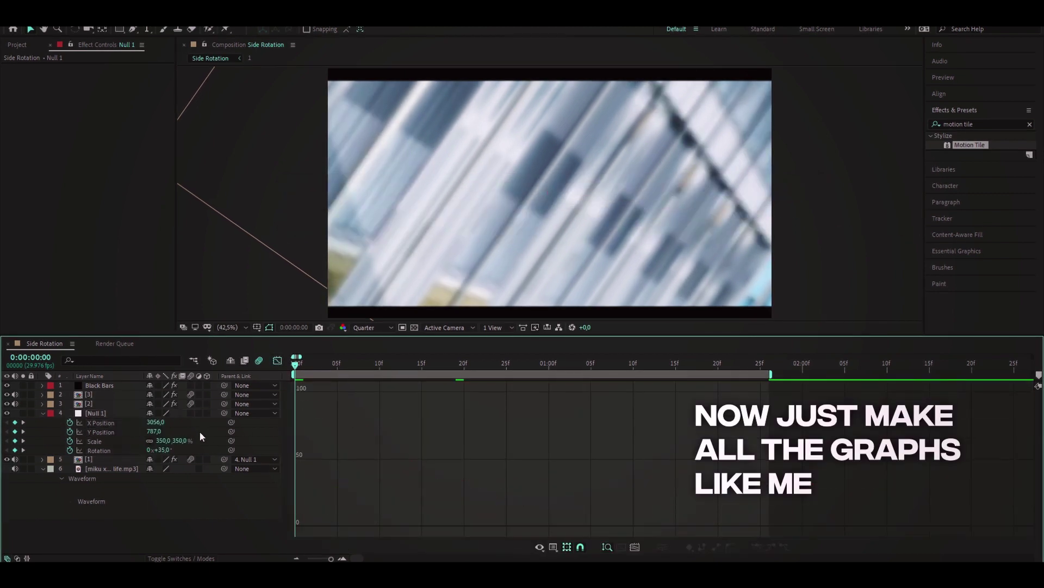
click(111, 441)
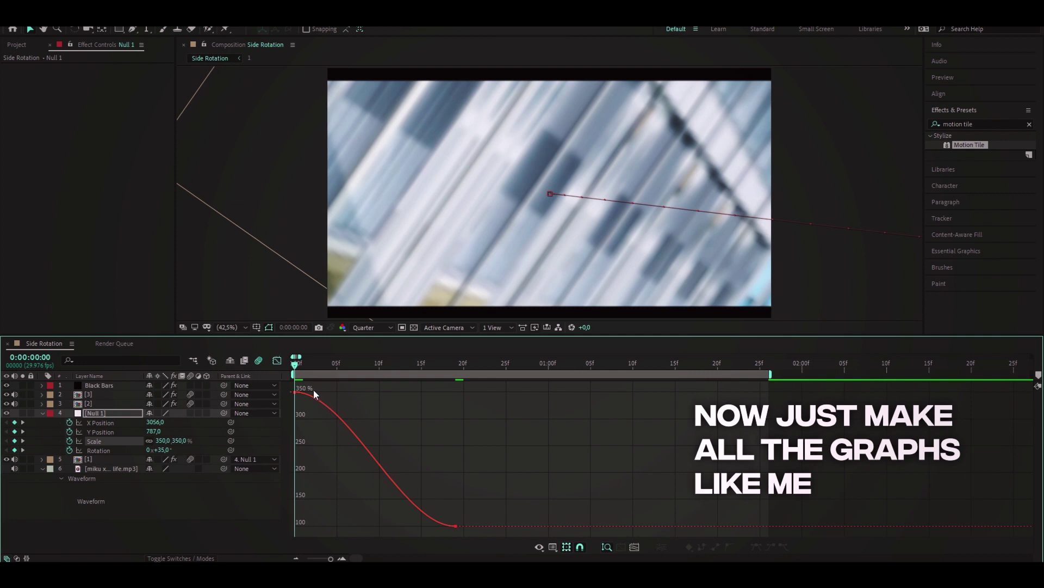
drag(321, 431, 263, 385)
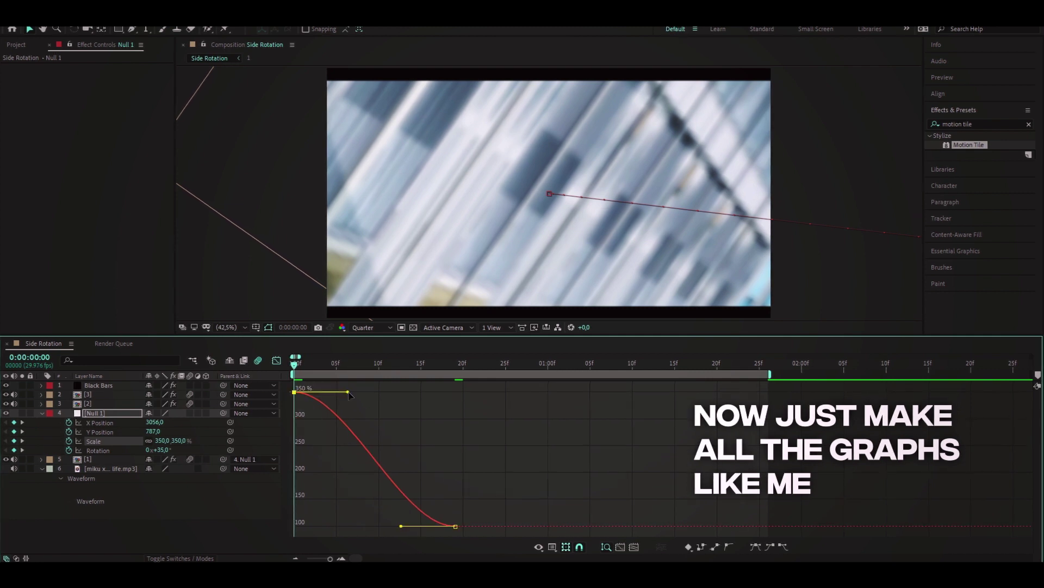
drag(347, 392, 304, 513)
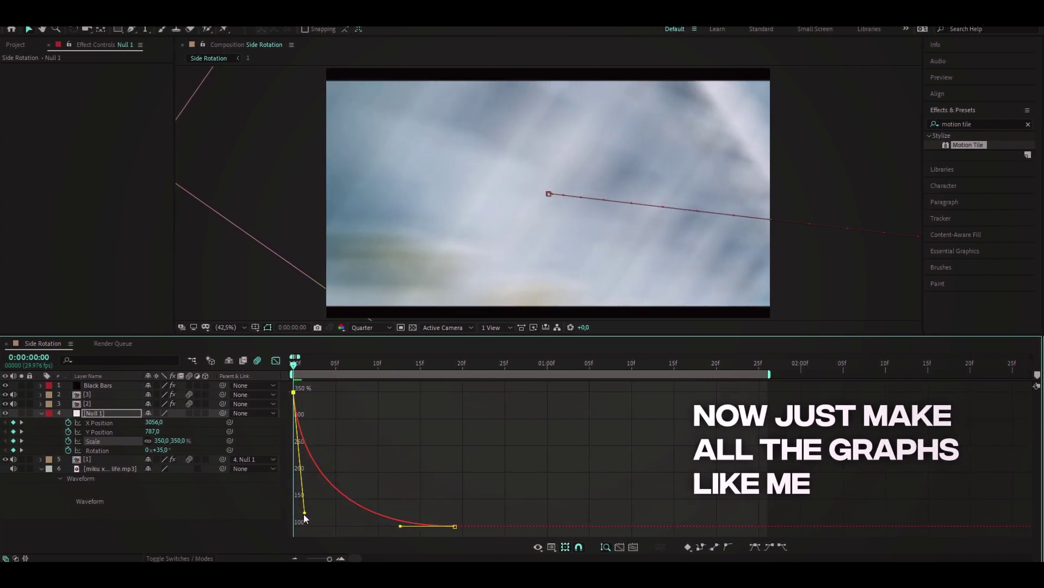
drag(303, 513, 306, 510)
drag(401, 525, 304, 513)
Reshape the Rotation and Y Position curves into steep ease-outs in the Graph Editor
click(115, 449)
drag(346, 393, 306, 515)
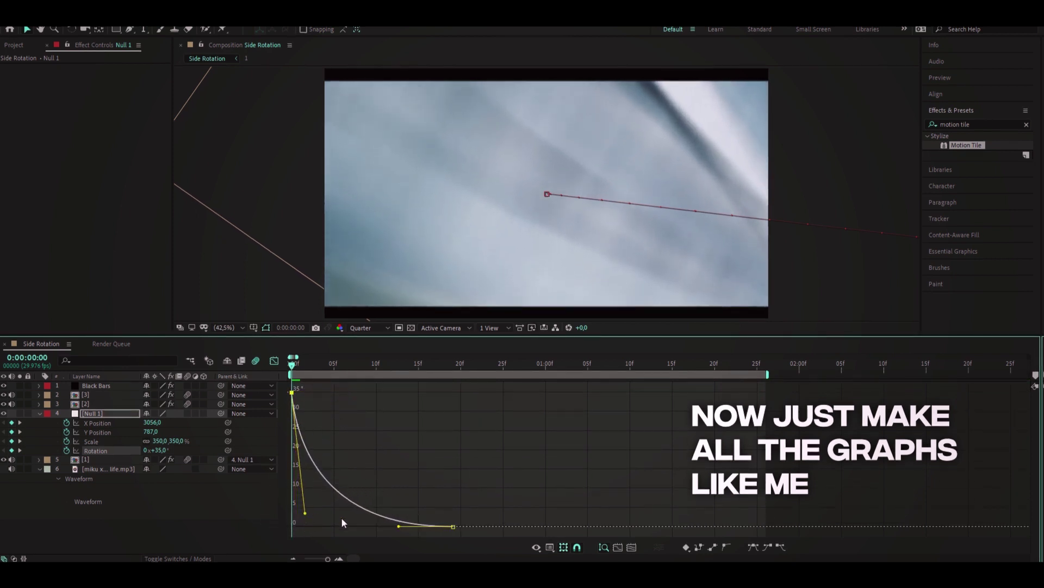
drag(399, 528, 312, 524)
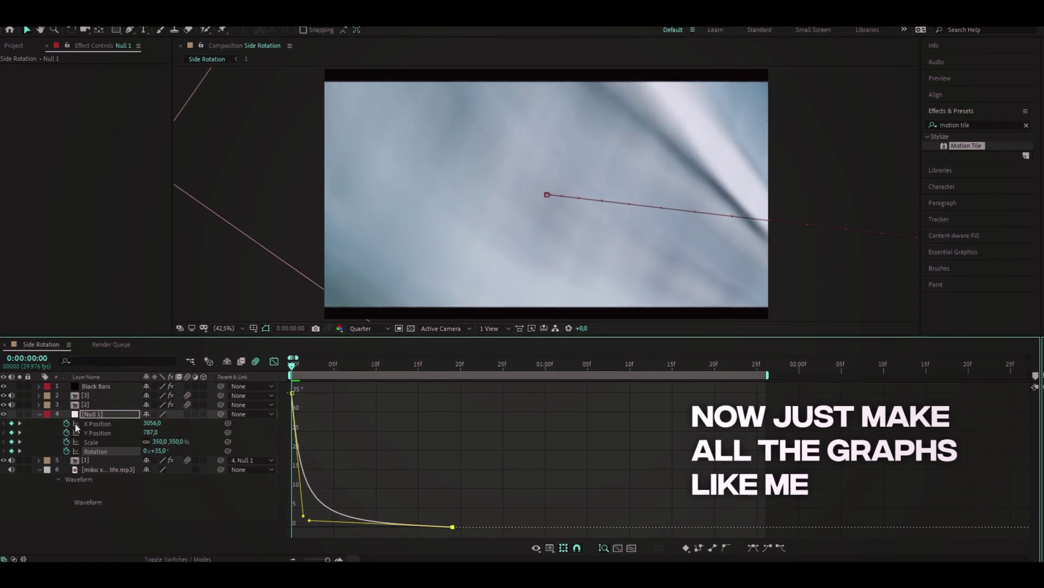
click(98, 432)
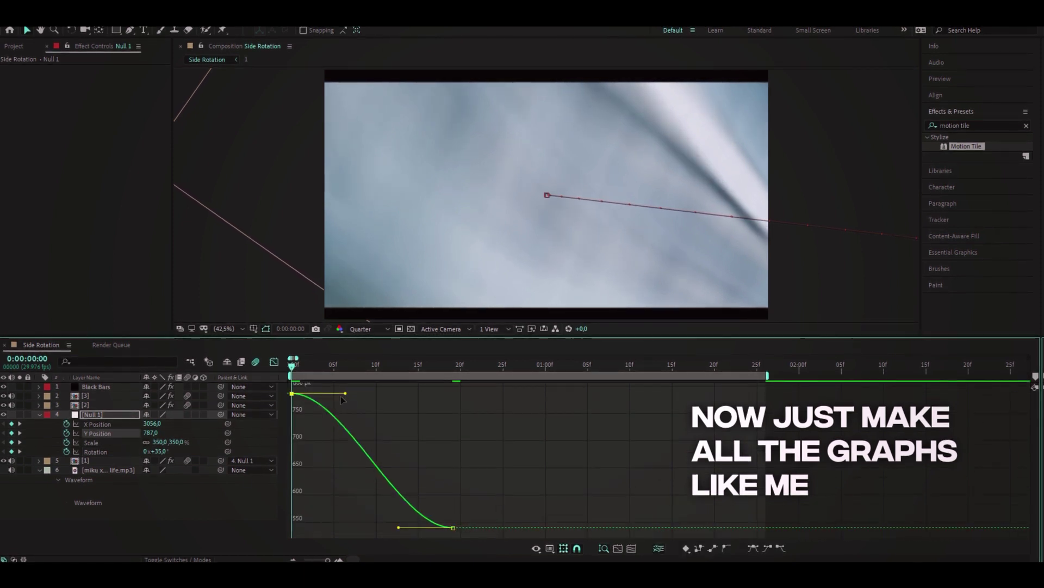
drag(343, 394, 304, 516)
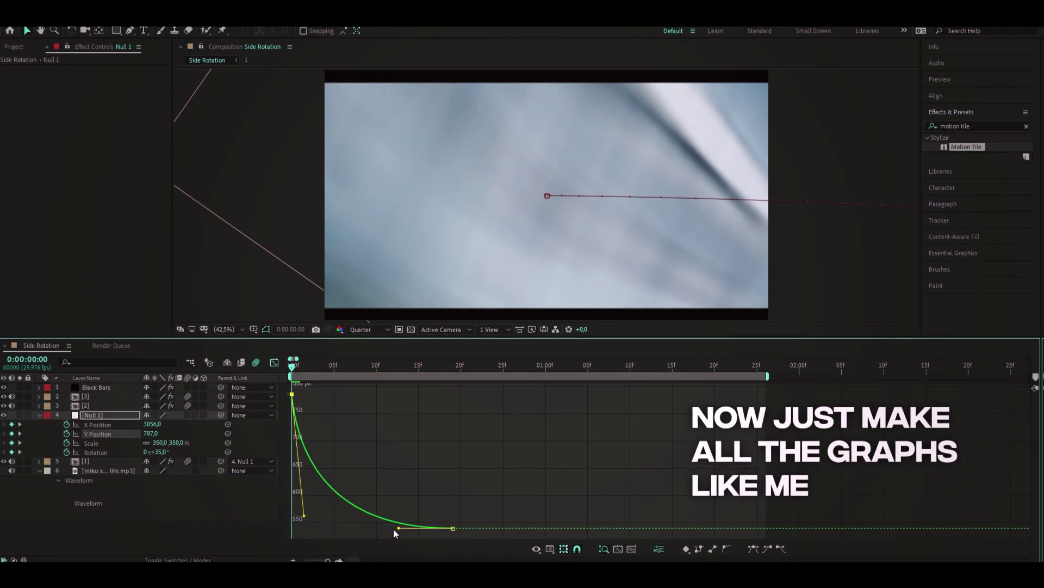
drag(399, 528, 308, 524)
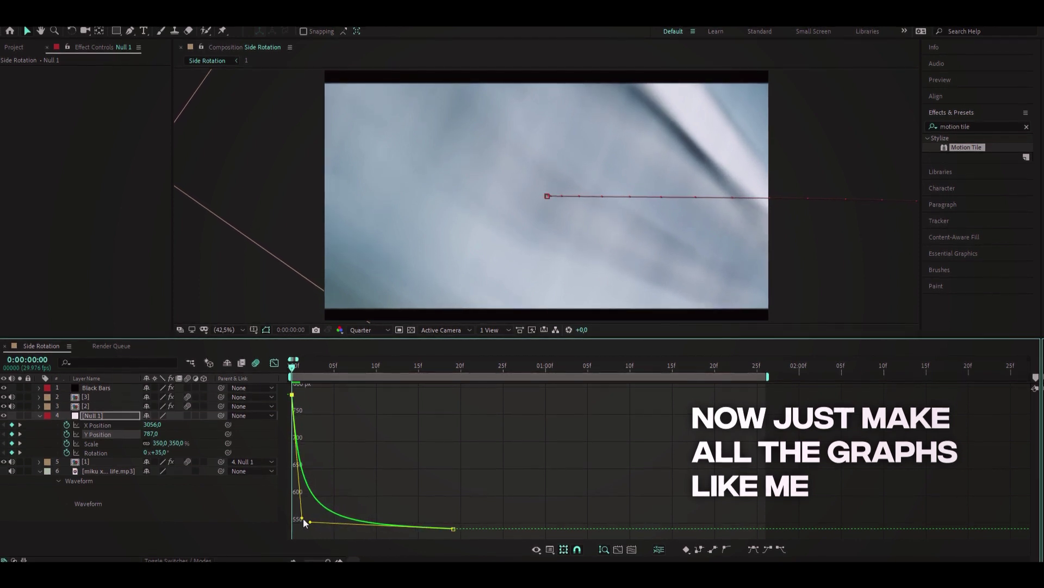
Reshape the X Position curve into a steep ease-out and check the transition
click(123, 425)
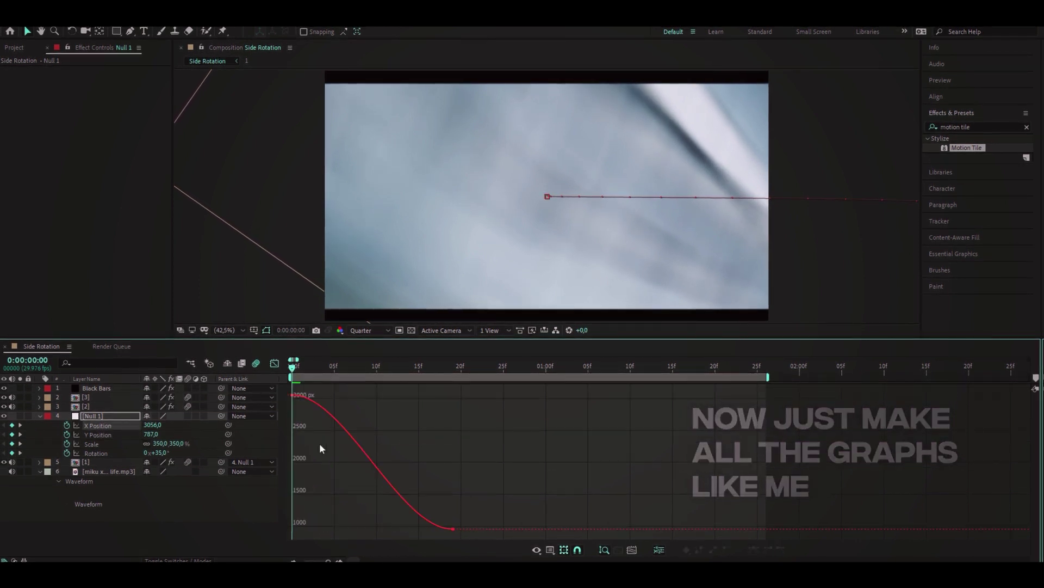
drag(346, 396, 303, 517)
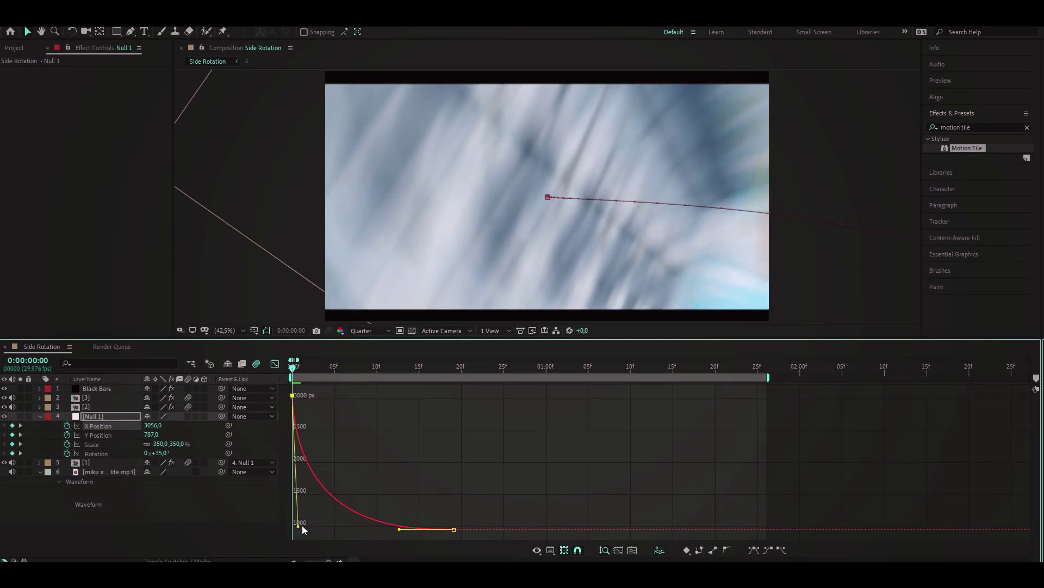
drag(363, 534, 547, 513)
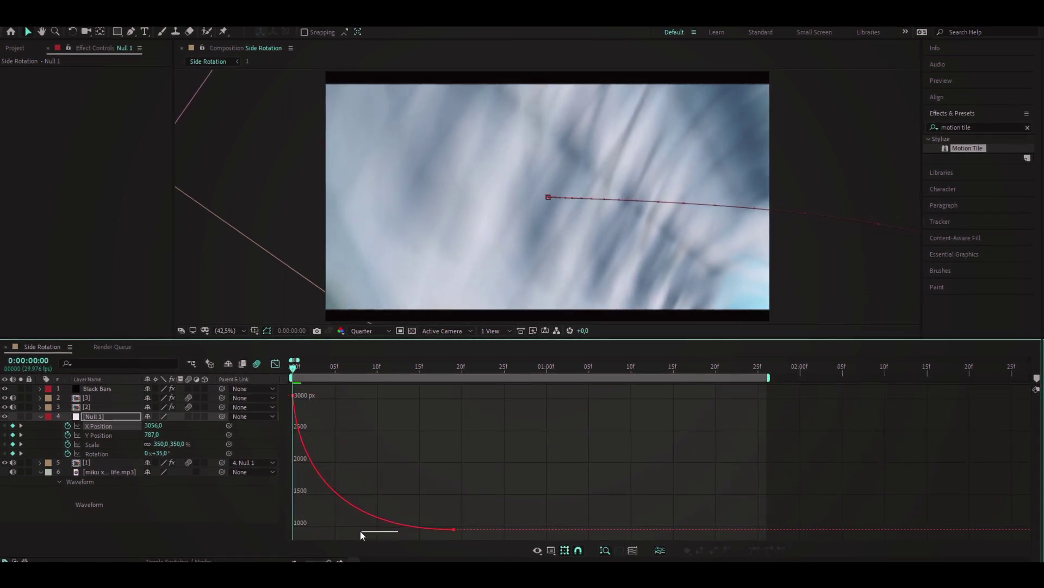
drag(400, 530, 308, 521)
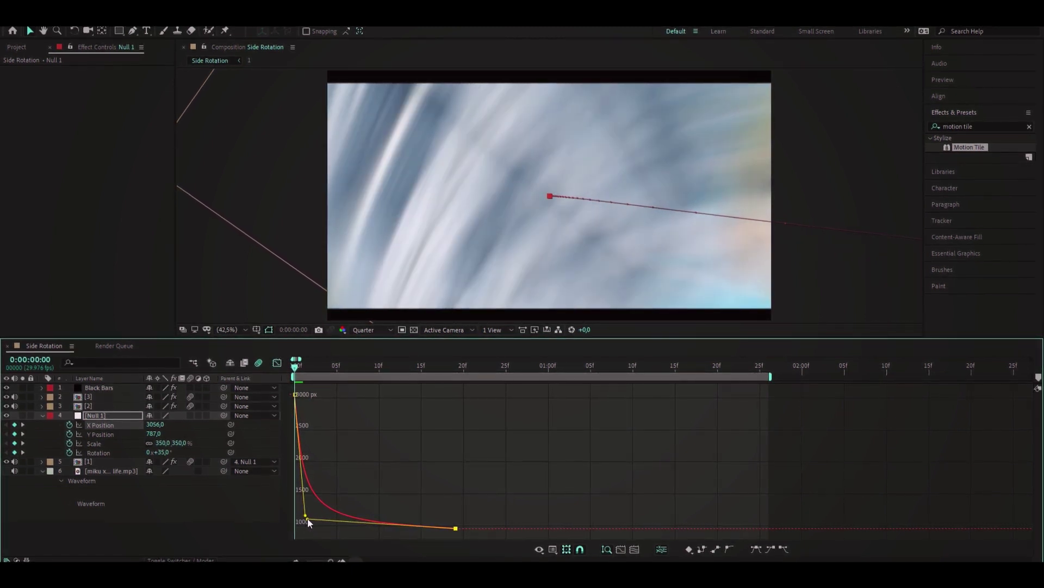
mouse_move(298, 370)
mouse_down()
mouse_move(418, 372)
mouse_move(414, 398)
mouse_move(292, 370)
mouse_up()
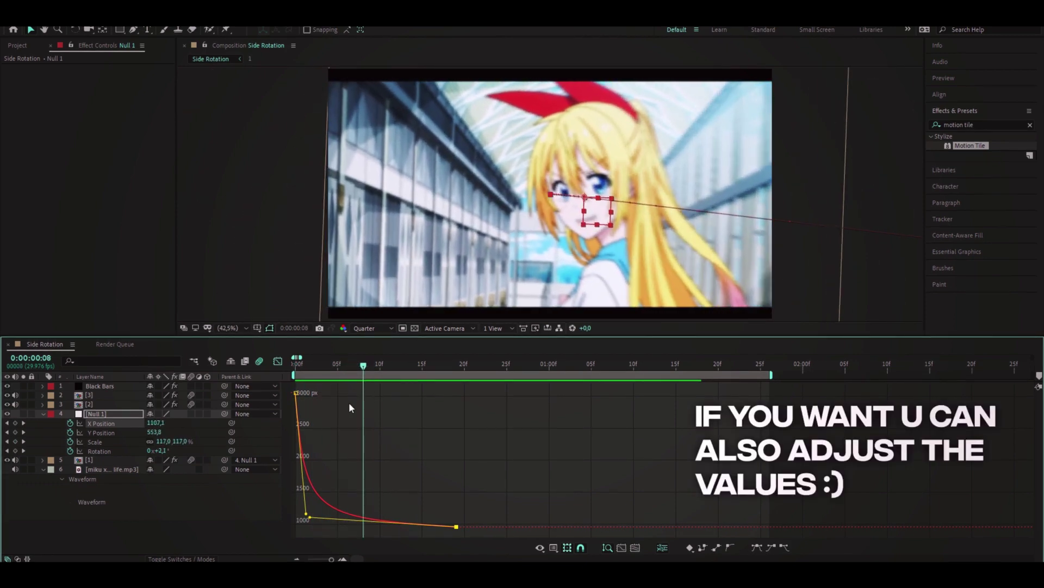
Raise Null 1's starting Rotation to 38° and preview the transition from the first frame
click(279, 362)
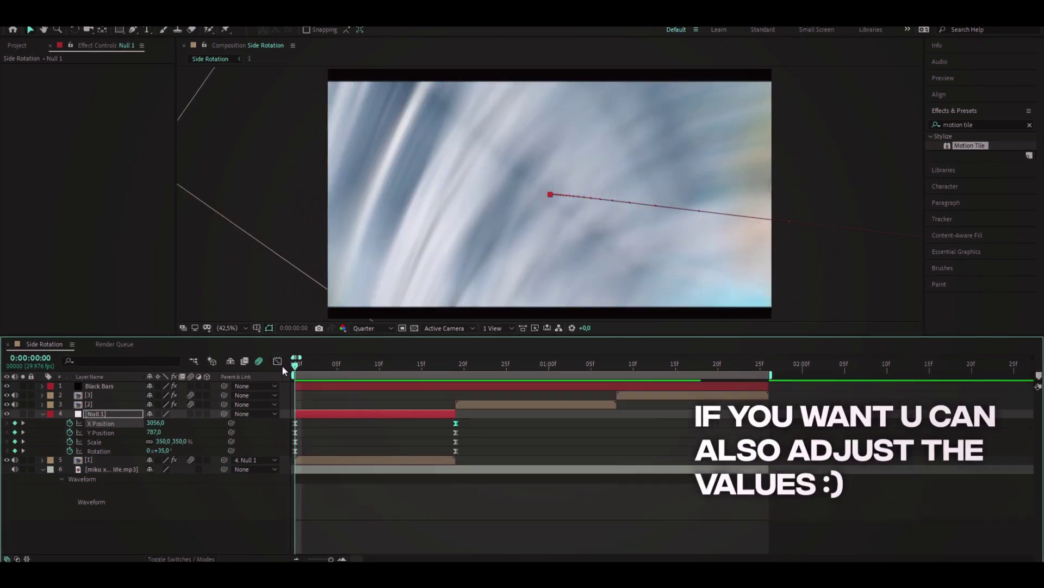
click(163, 451)
drag(162, 451, 207, 455)
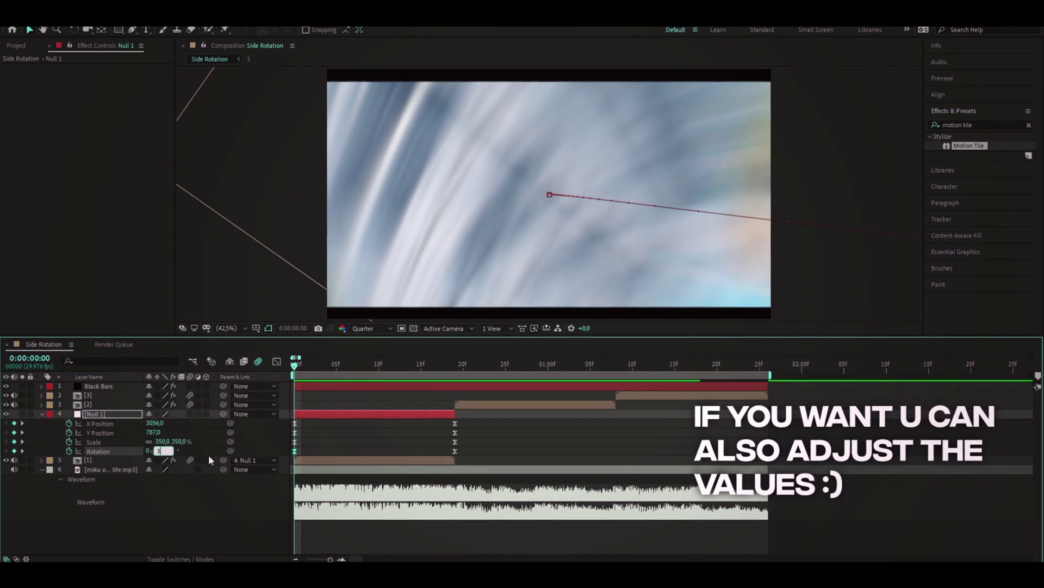
click(277, 361)
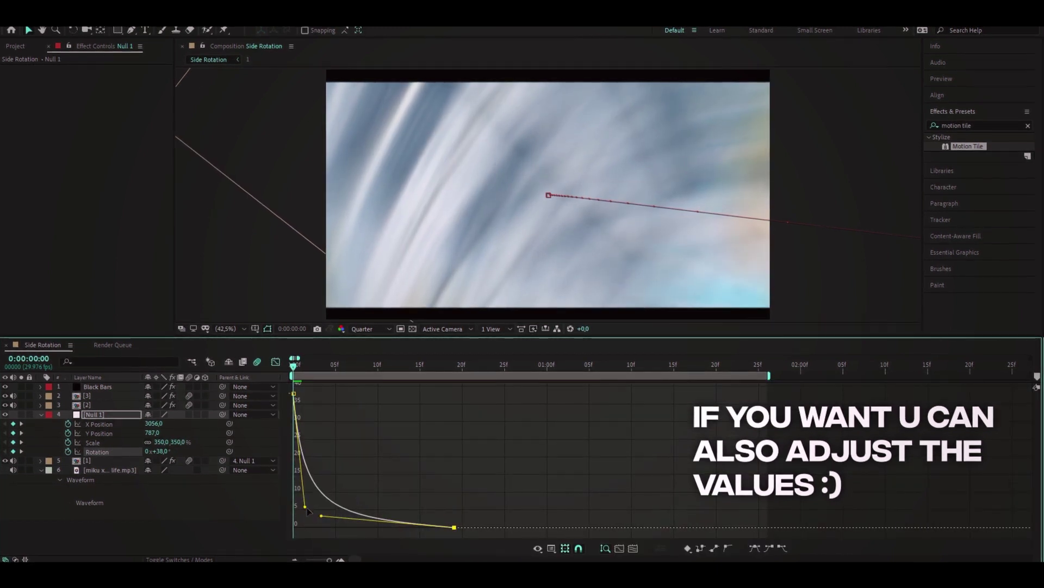
key(space)
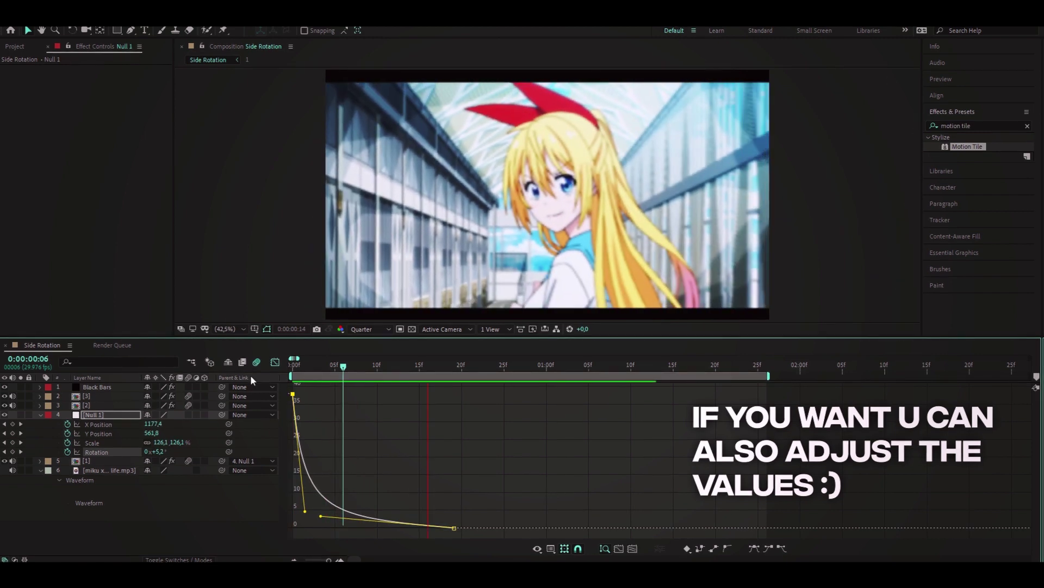
click(276, 362)
key(space)
key(Home)
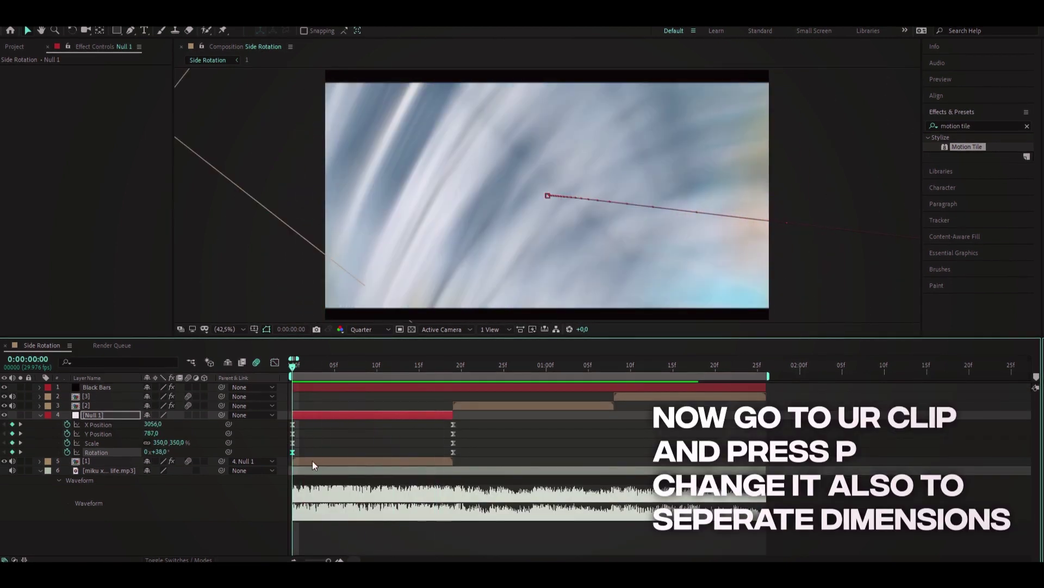
Reveal clip [1]'s Position and separate it into X and Y dimensions
click(314, 462)
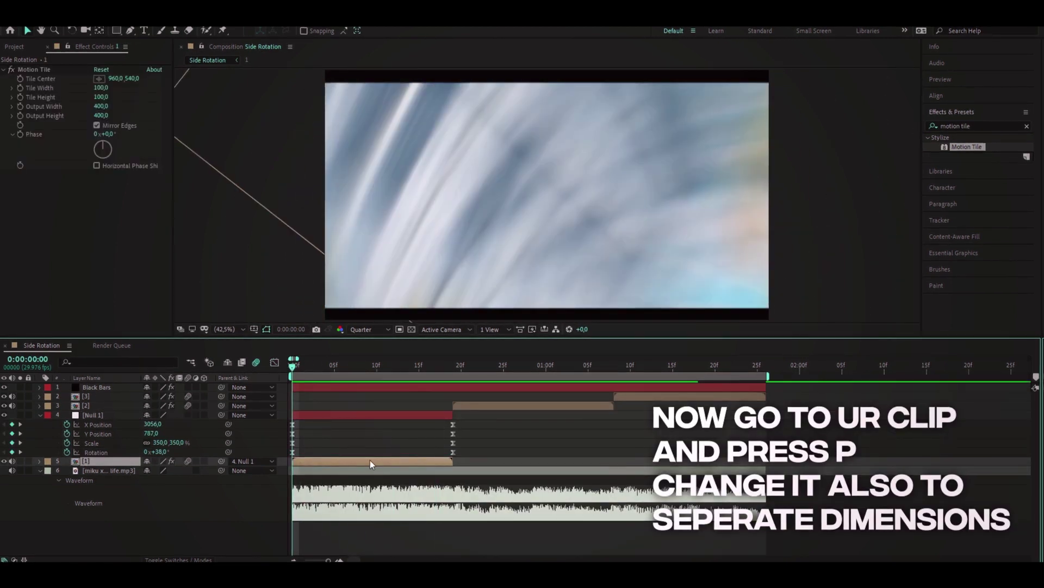
key(p)
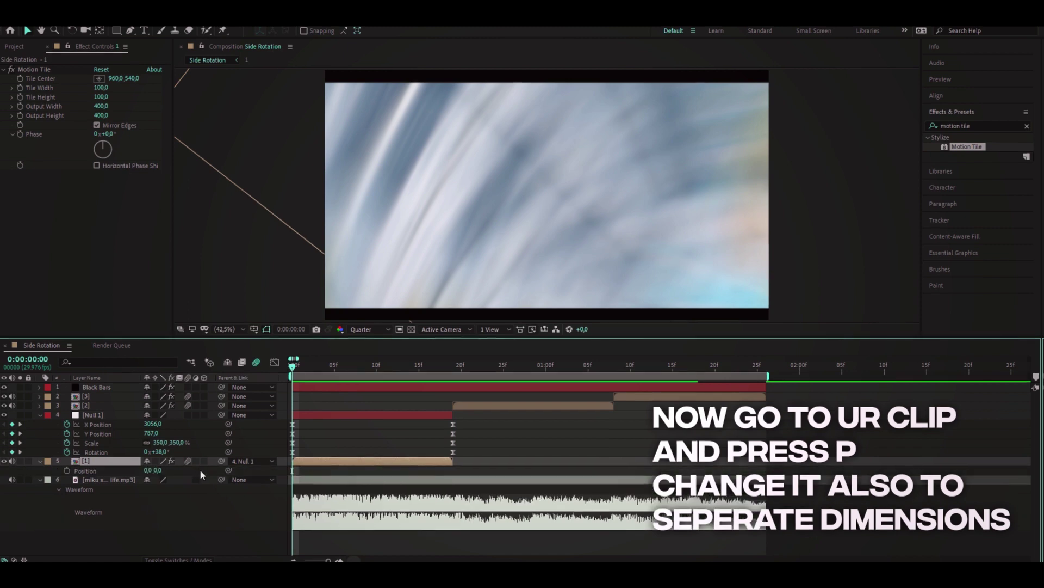
right_click(113, 471)
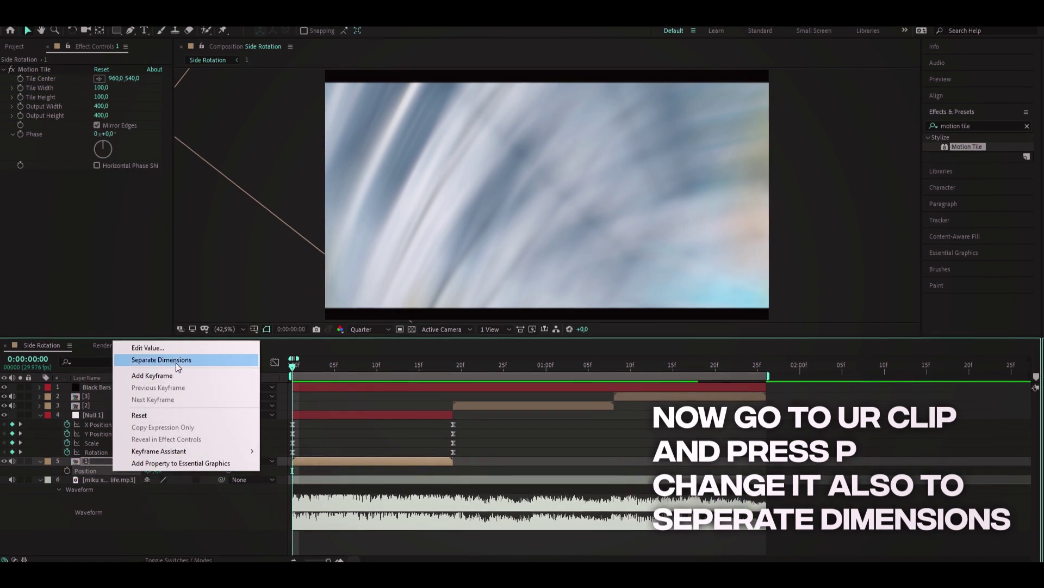
click(175, 362)
Key clip [1]'s Y Position from 140 at frame 0 to 0 near frame 19, easing both keys
click(67, 478)
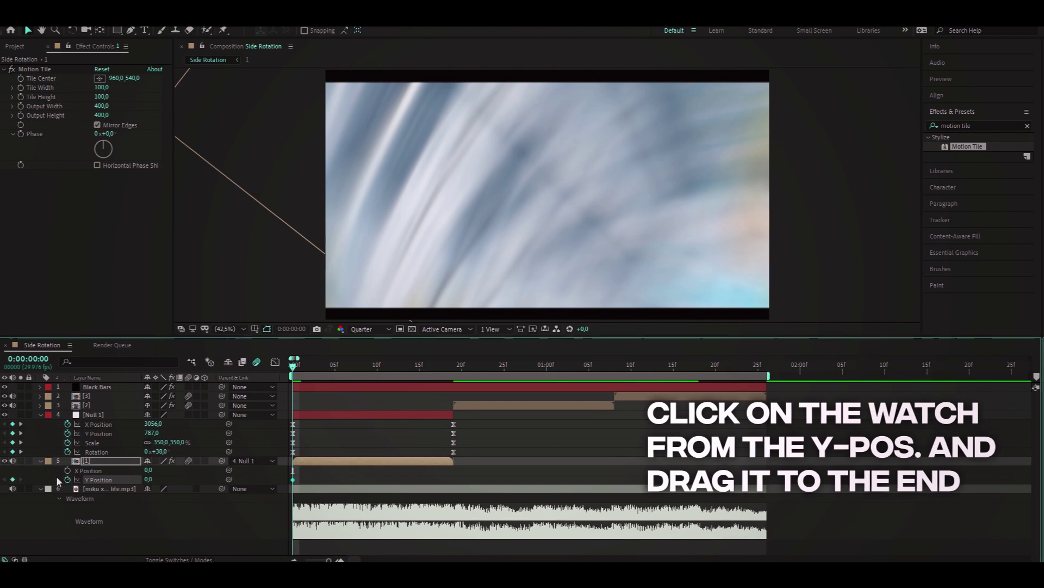
drag(293, 479, 457, 483)
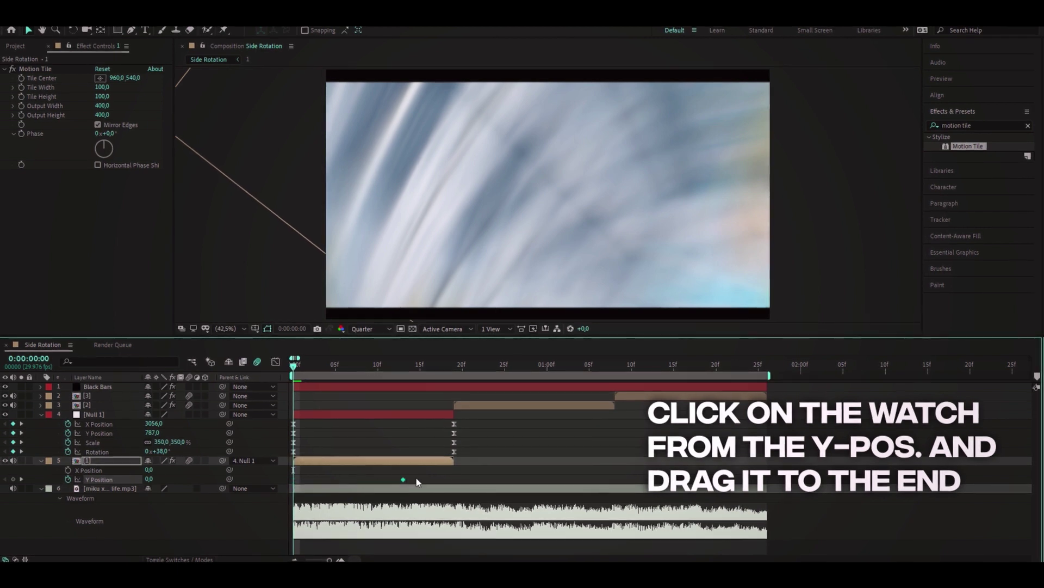
click(149, 479)
text(140)
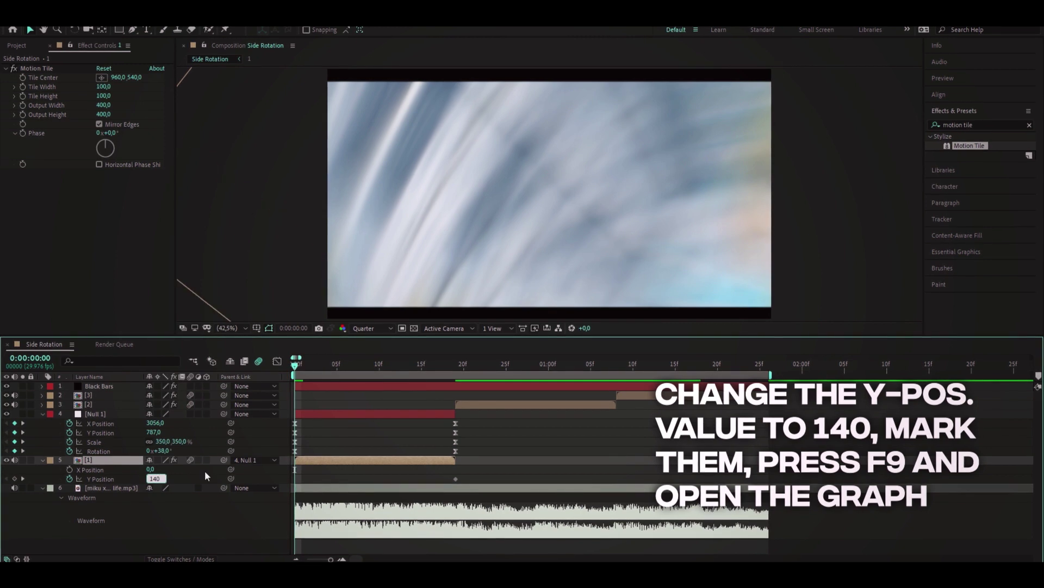
key(Return)
drag(475, 476, 291, 483)
key(F9)
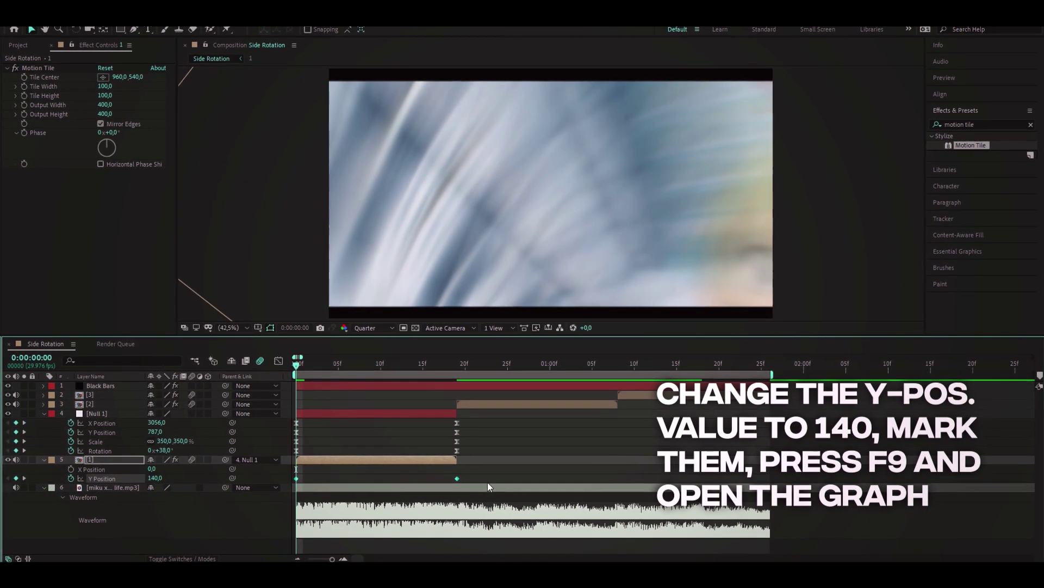
In the Graph Editor, drag Y Position handles so the curve drops steeply and dips below zero
click(279, 362)
mouse_move(340, 438)
mouse_down()
mouse_move(294, 383)
mouse_move(374, 521)
mouse_up()
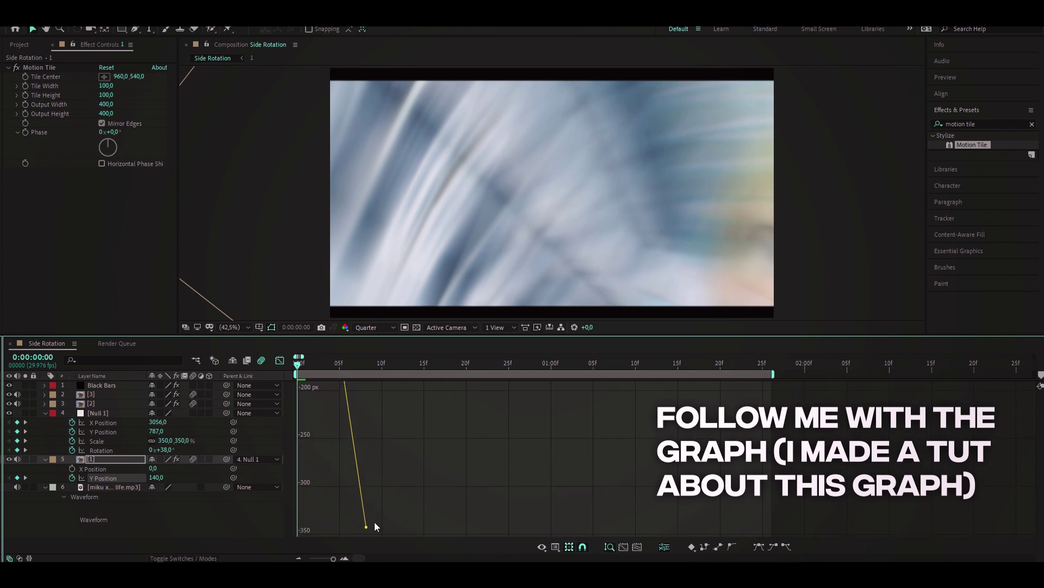
drag(374, 521, 377, 448)
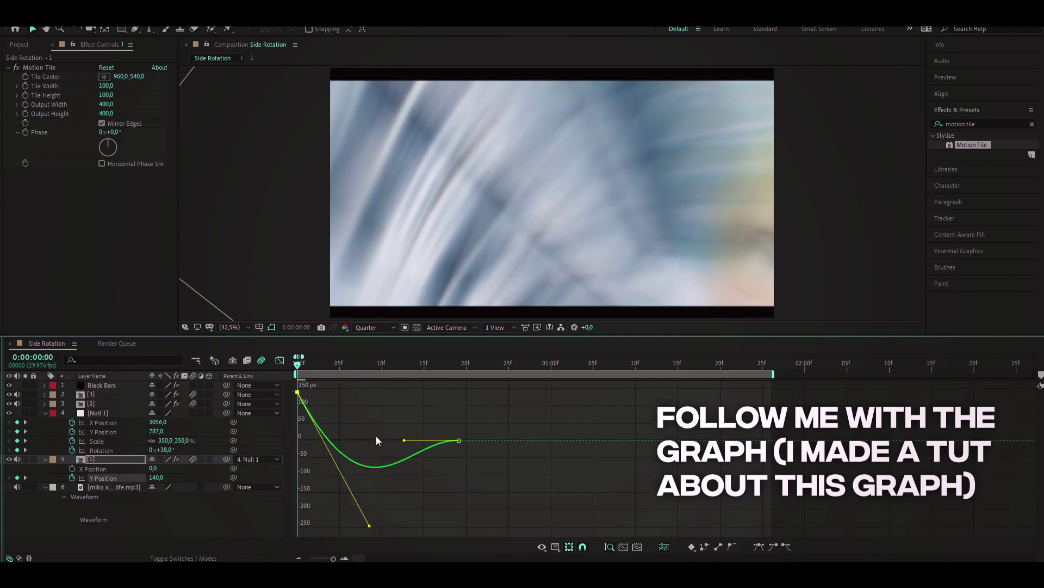
click(372, 523)
click(334, 452)
drag(370, 527, 369, 525)
drag(404, 440, 381, 423)
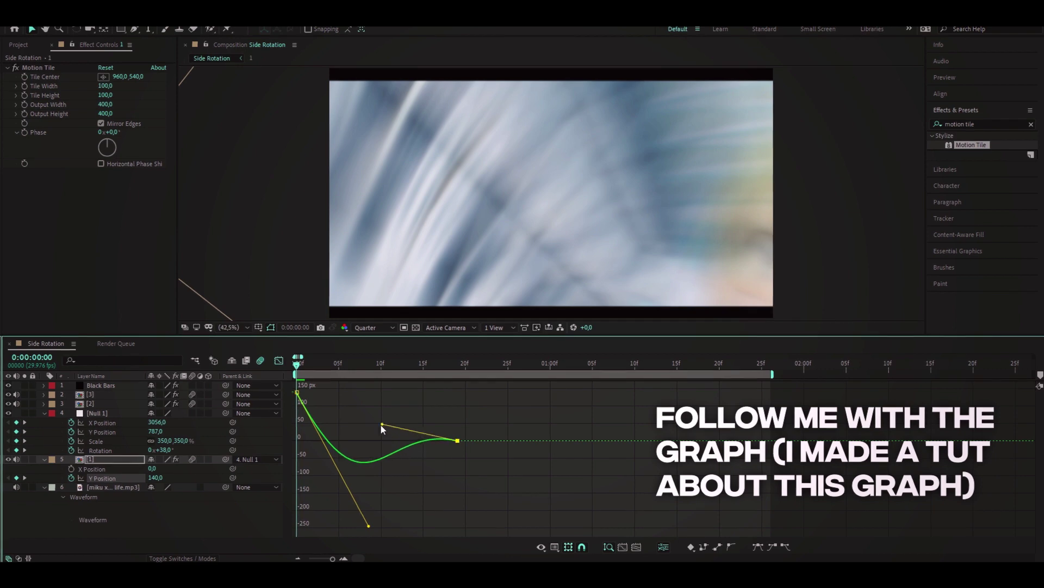
Preview the bounce, then deepen the dip and lengthen the settling handle
drag(296, 364, 387, 393)
key(space)
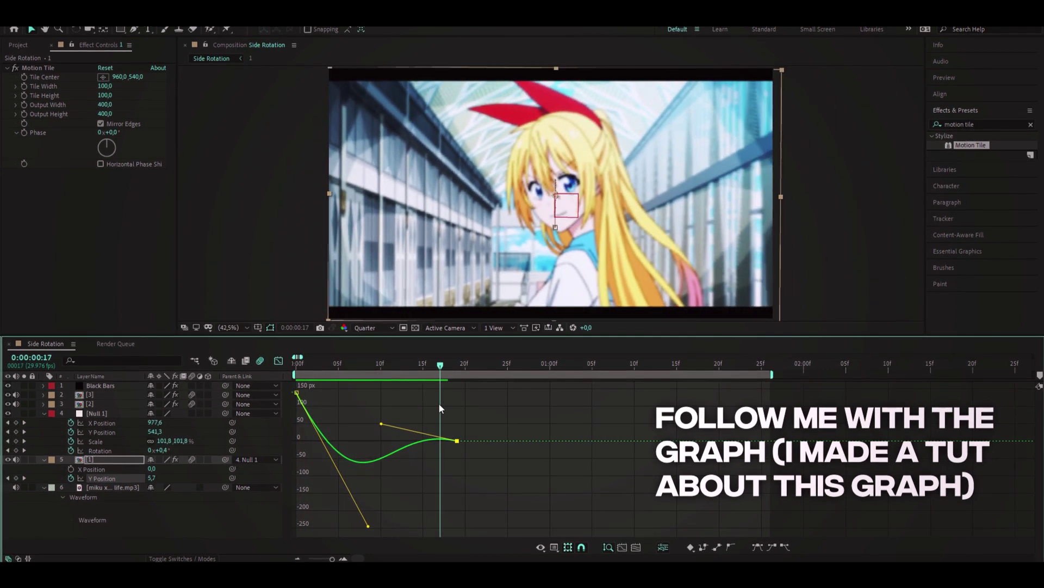
drag(474, 406, 380, 401)
drag(368, 526, 378, 536)
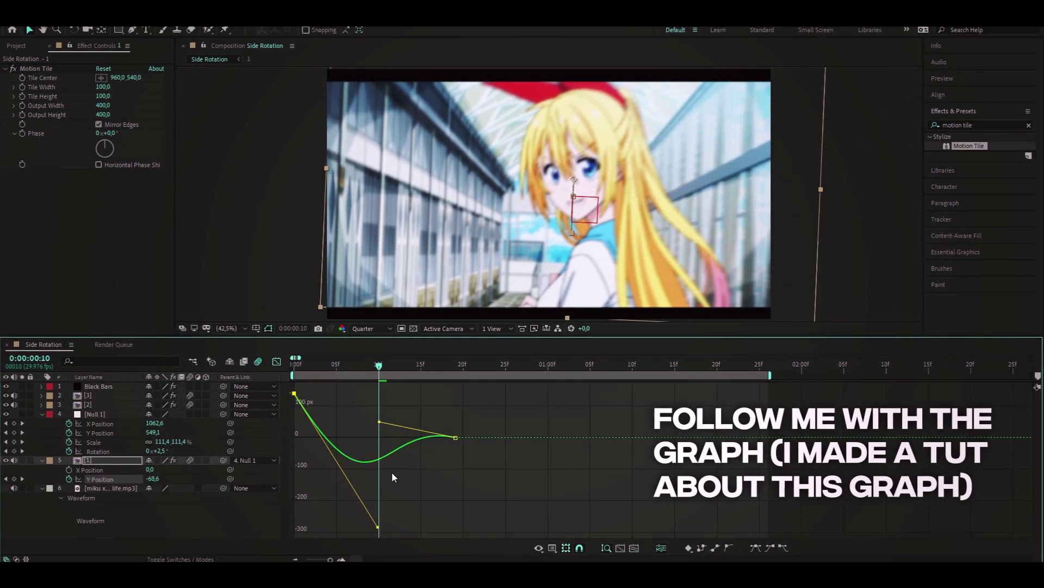
drag(378, 422, 401, 425)
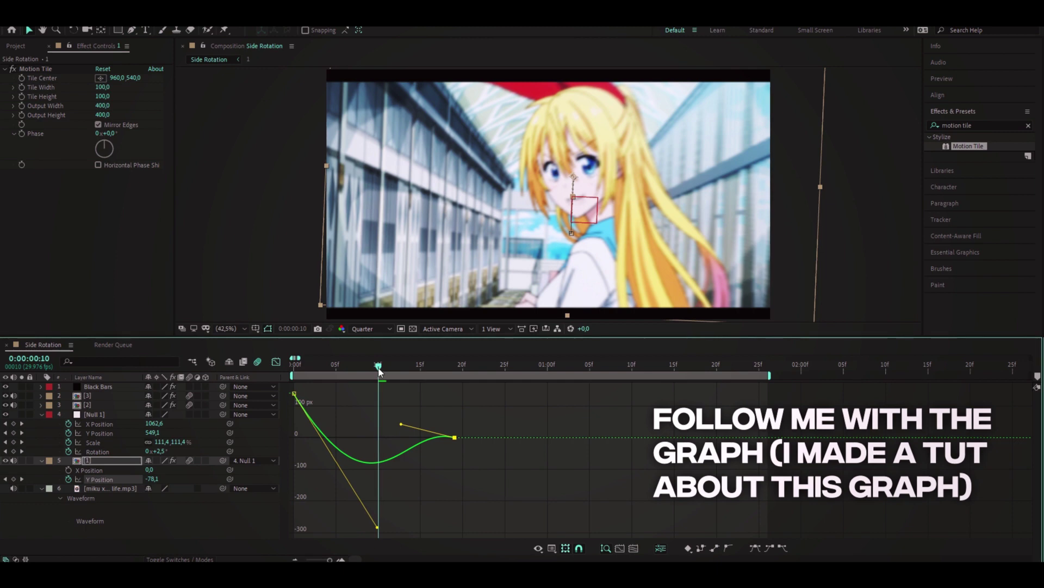
Play the transition from the start and check it back in the keyframe view
drag(379, 365, 294, 368)
key(space)
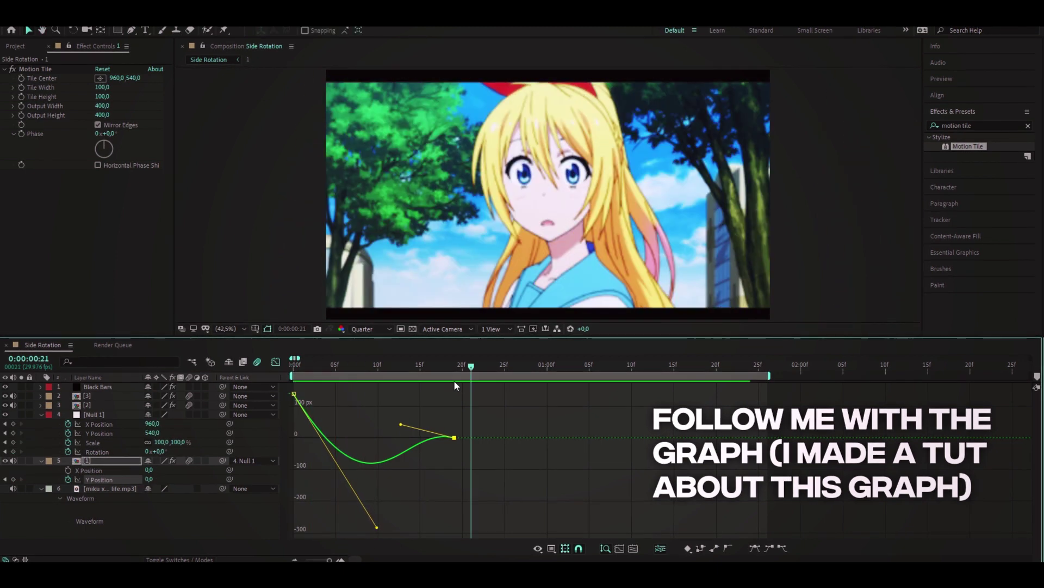
key(space)
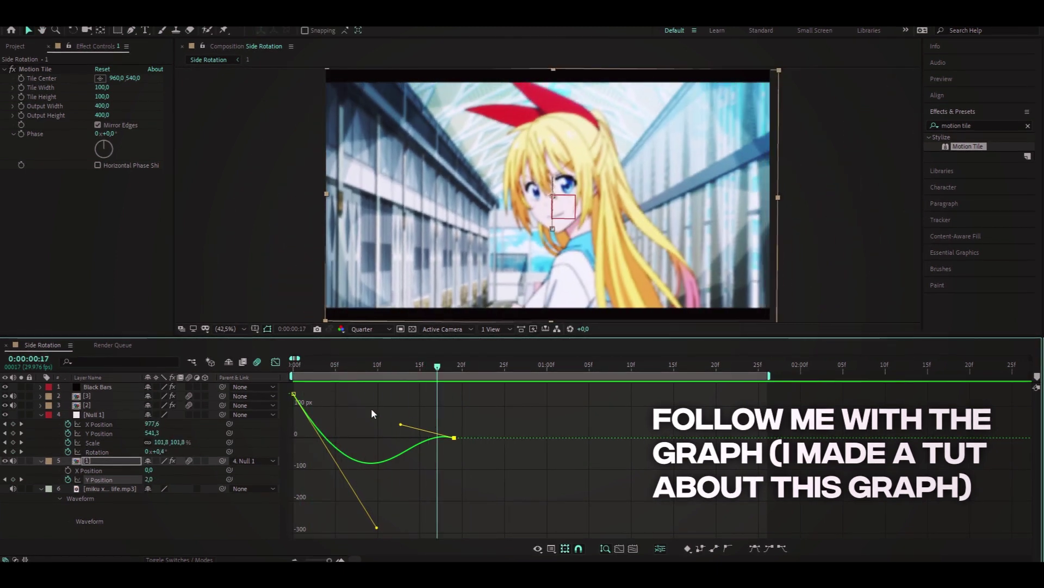
click(275, 362)
click(393, 369)
drag(394, 371, 399, 405)
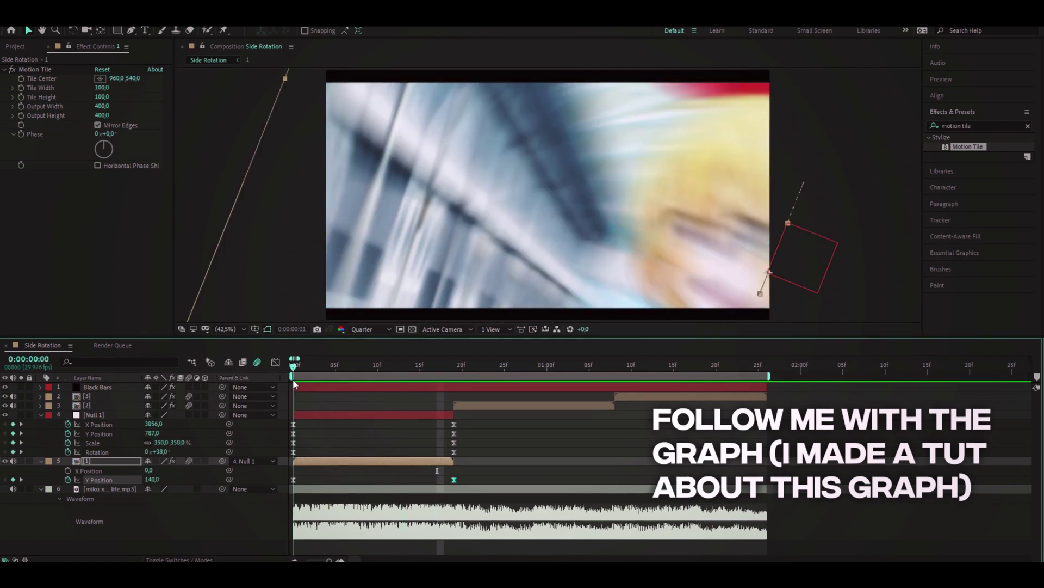
Add a second null layer, Null 2
click(401, 414)
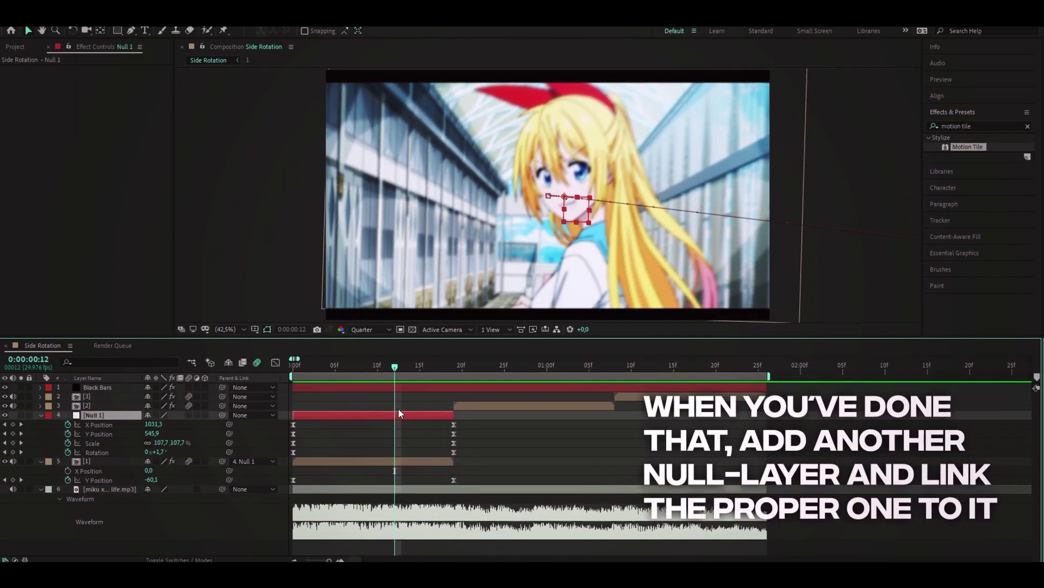
right_click(41, 433)
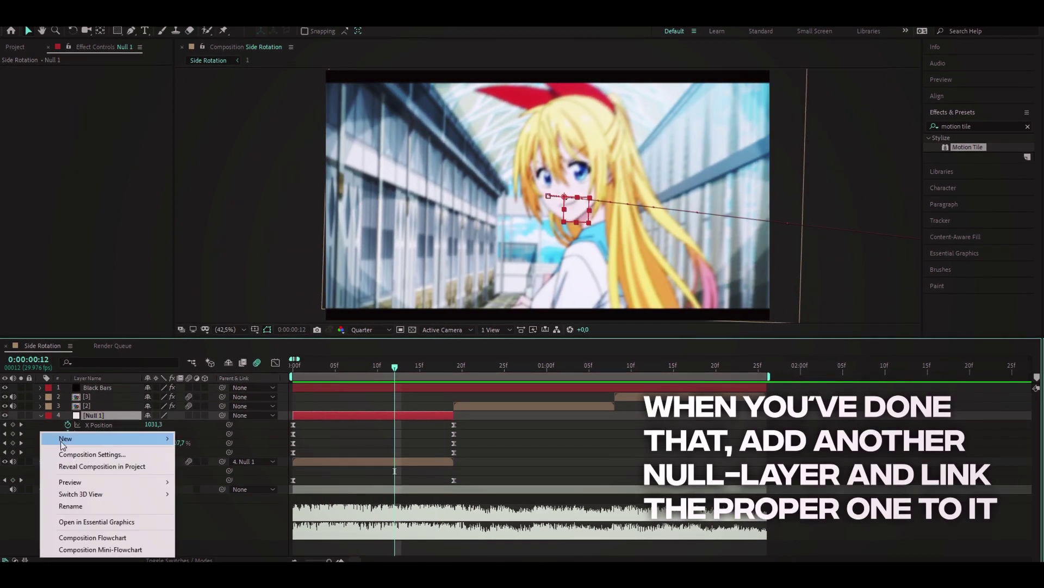
mouse_move(63, 442)
click(208, 503)
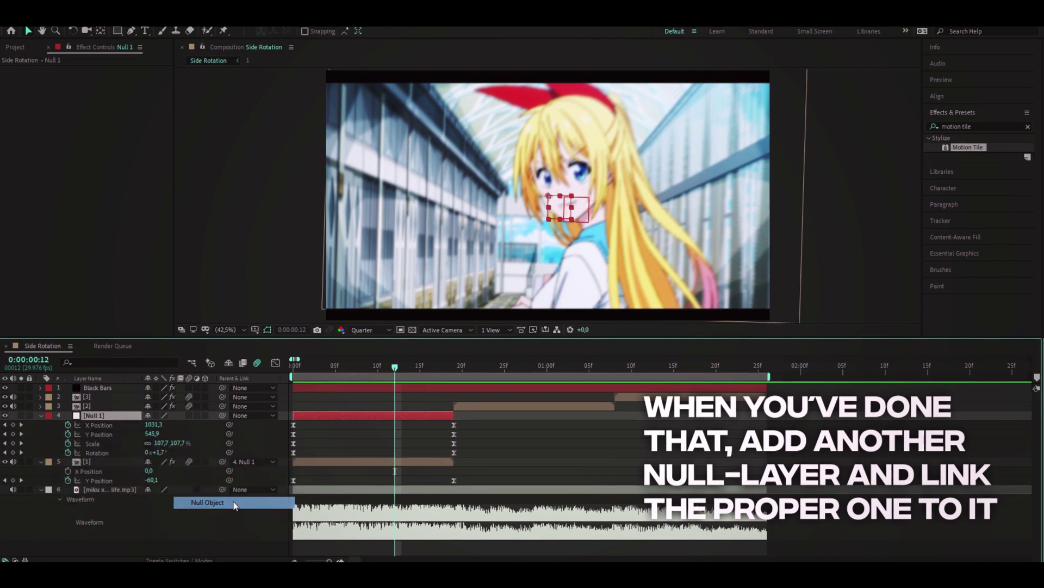
Parent Null 1 to Null 2 using the pick whip
drag(395, 370, 456, 387)
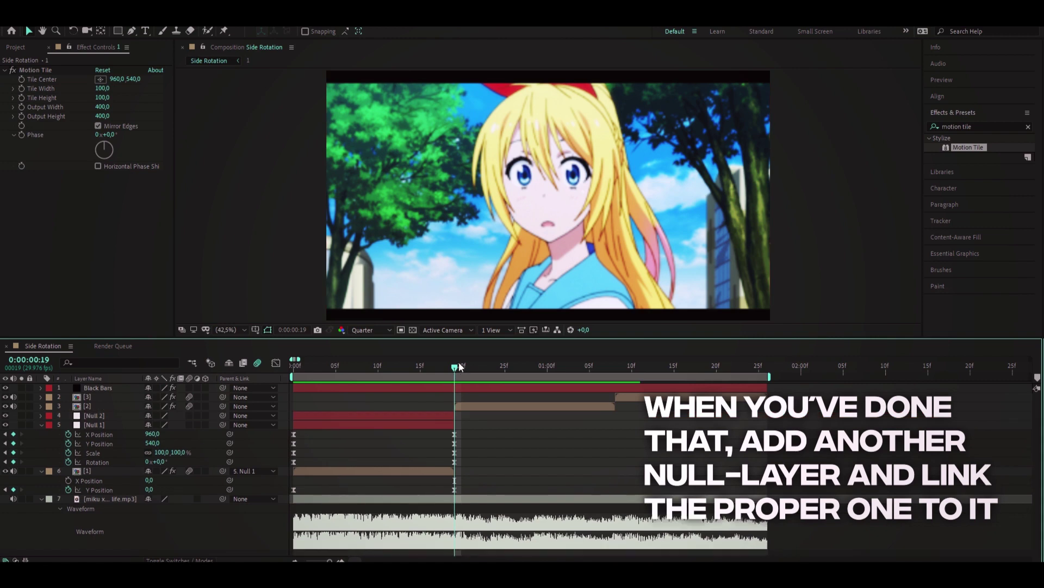
click(387, 413)
click(426, 423)
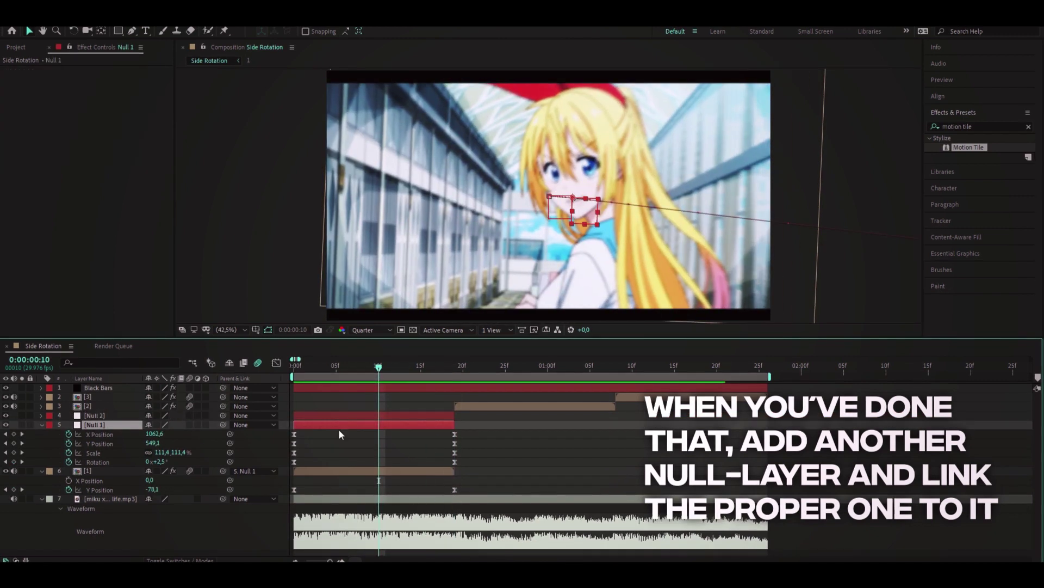
drag(221, 423, 102, 417)
click(102, 417)
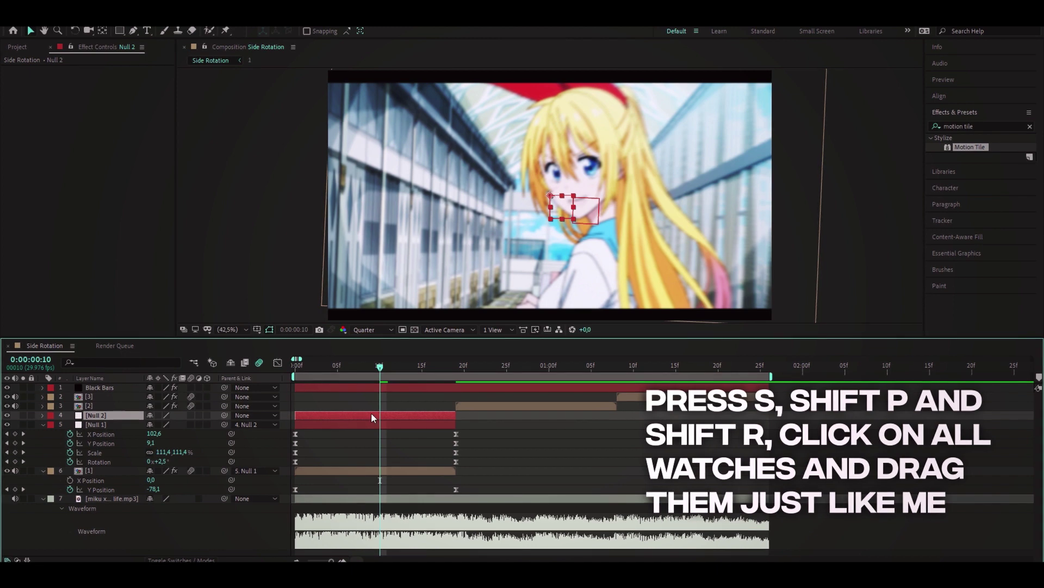
Reveal Null 2's Scale, Position and Rotation and separate Position into X and Y
key(s)
key(shift+p)
key(shift+r)
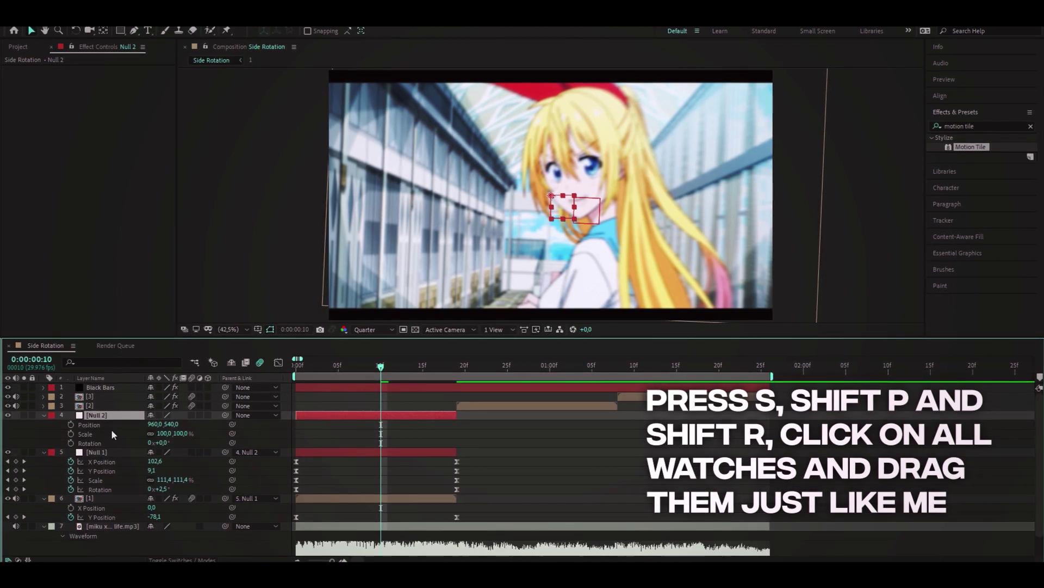
right_click(108, 426)
click(148, 446)
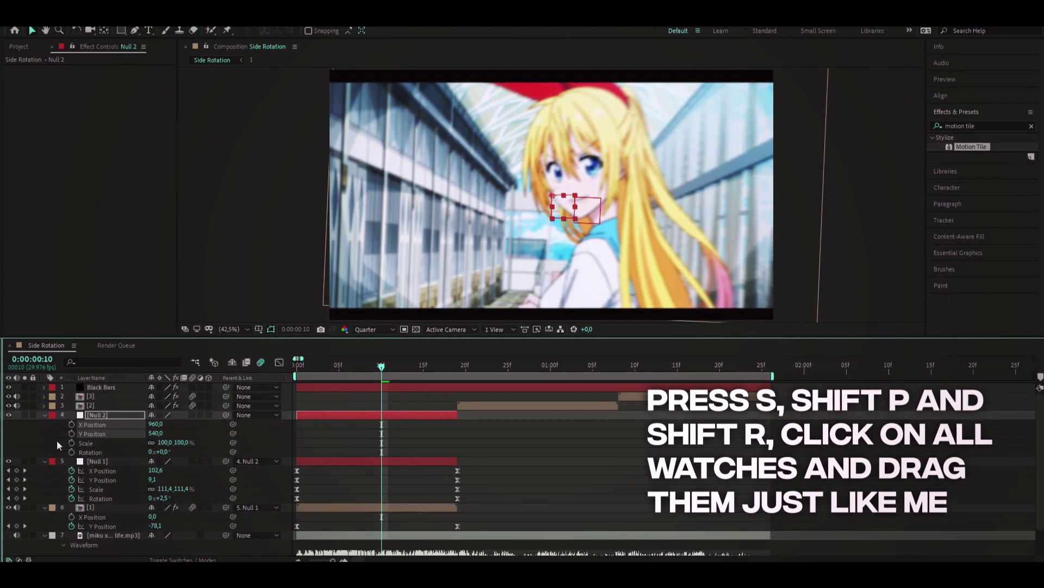
Keyframe Null 2's Rotation, X, Y Position and Scale, shifting the keys to frame 6
click(72, 451)
click(72, 442)
click(72, 433)
click(72, 423)
mouse_move(403, 456)
mouse_down()
mouse_move(372, 419)
mouse_move(355, 429)
mouse_up()
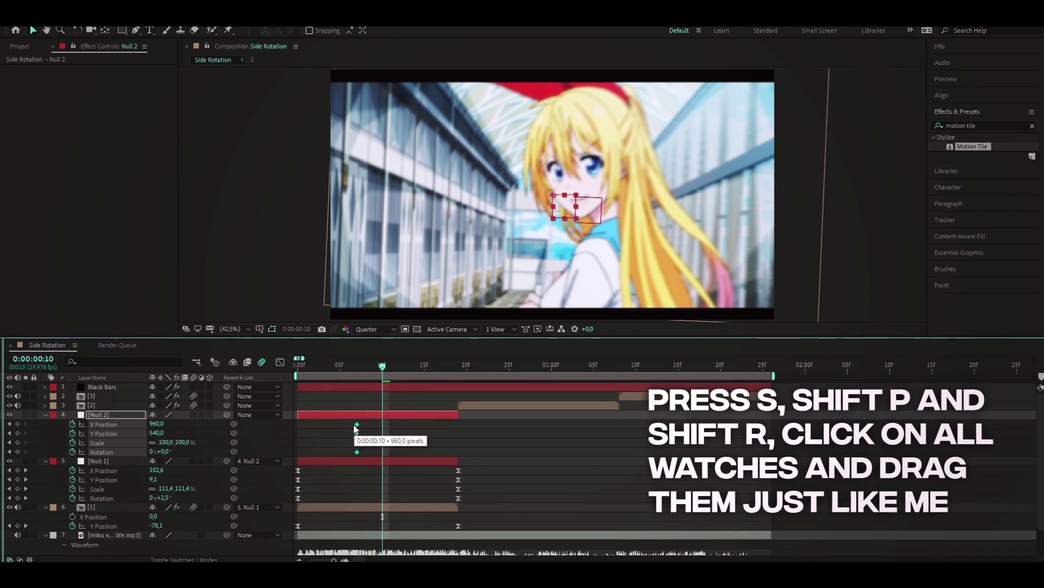
drag(356, 428, 347, 429)
click(373, 416)
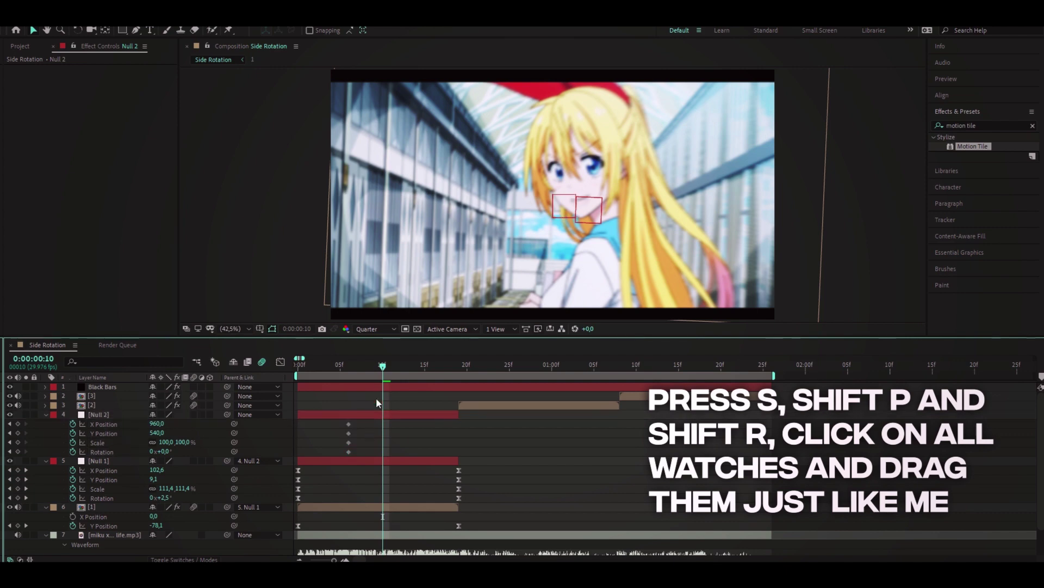
Preview the animation with Null 2's new keyframes
key(space)
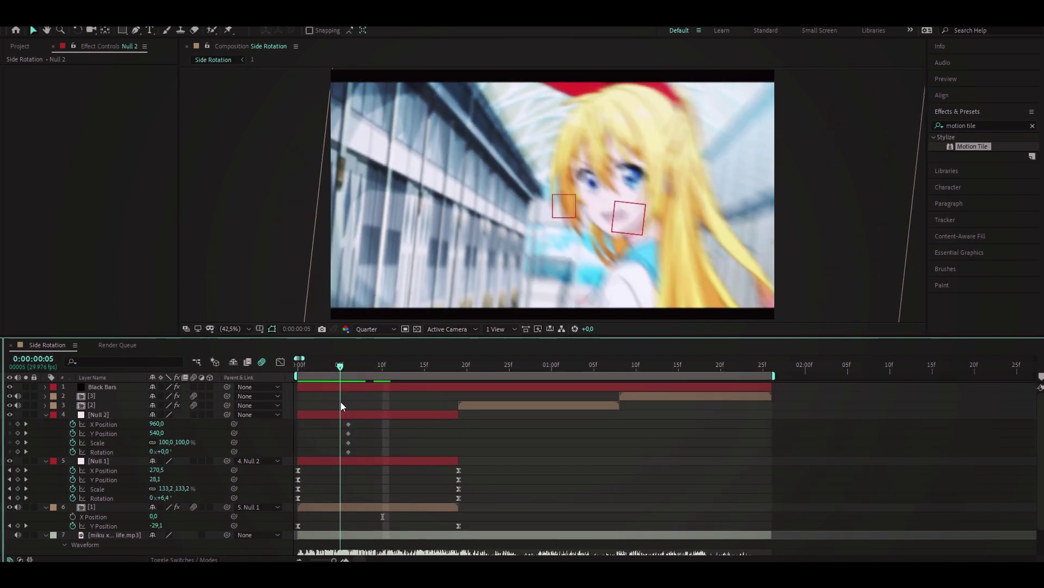
drag(357, 452, 335, 425)
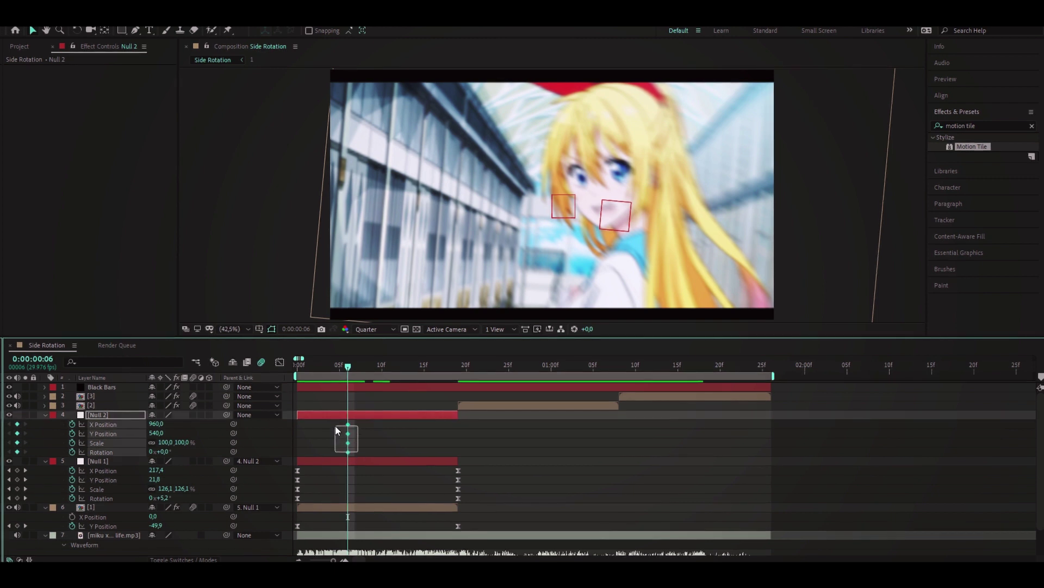
click(376, 438)
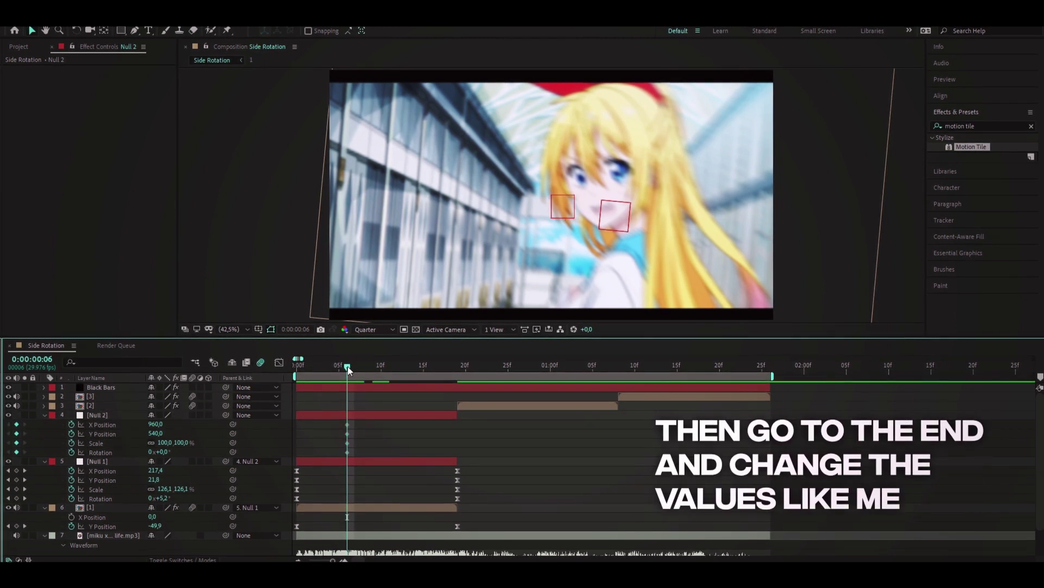
At frame 18, set Null 2's Scale to 65% and move its position to X 209, Y 778
drag(347, 367, 448, 367)
click(451, 413)
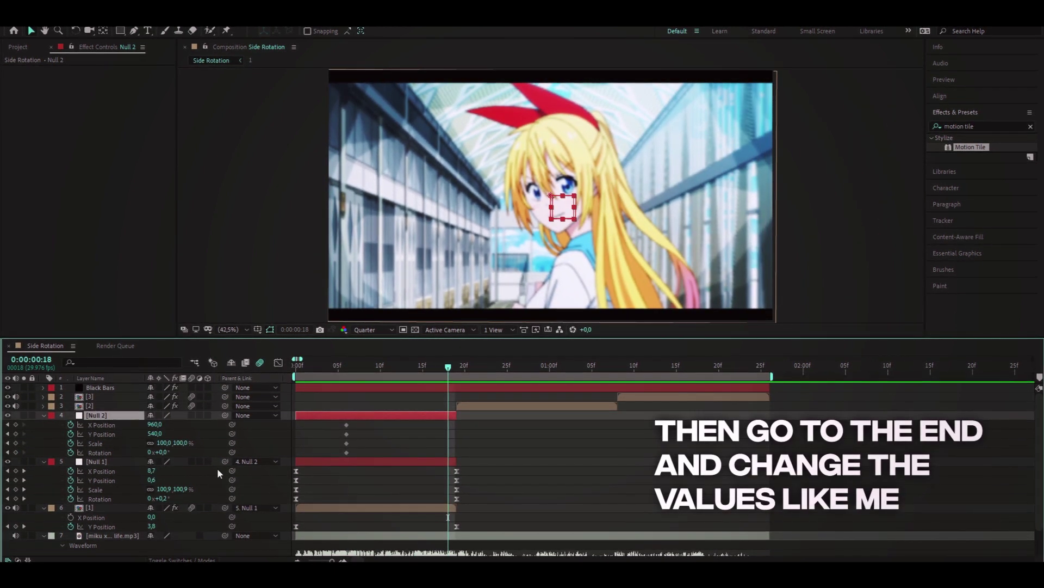
click(164, 442)
text(65)
key(Return)
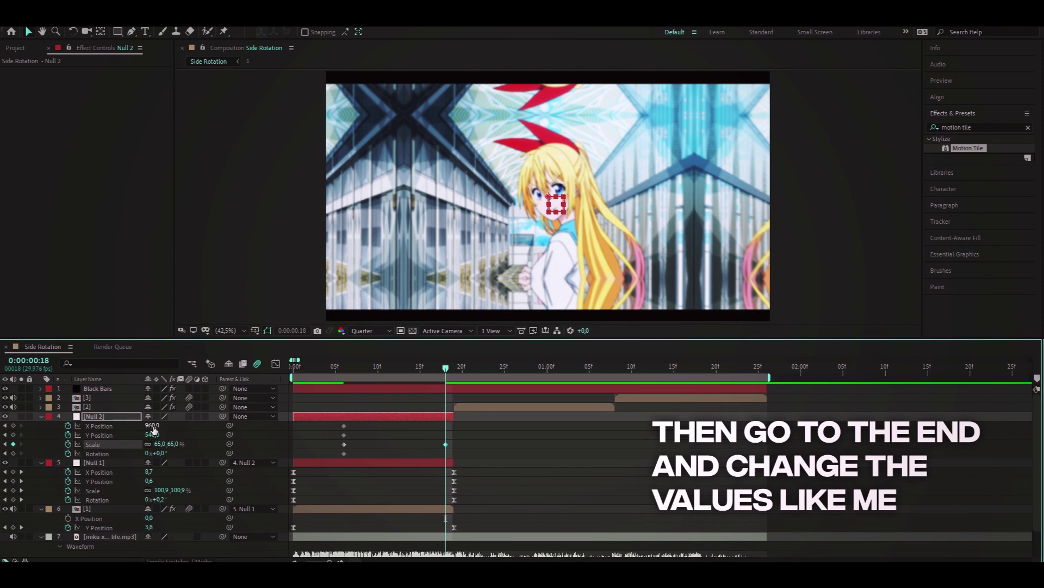
mouse_move(153, 429)
mouse_down()
mouse_move(141, 426)
mouse_move(158, 434)
mouse_up()
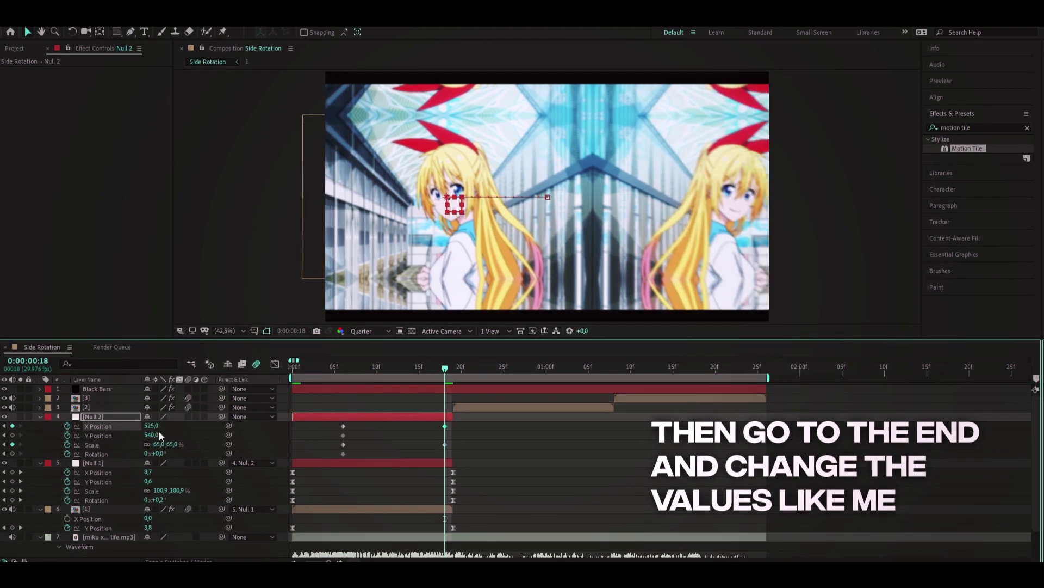
mouse_move(159, 434)
mouse_down()
mouse_move(148, 433)
mouse_move(227, 447)
mouse_move(143, 426)
mouse_move(182, 439)
mouse_up()
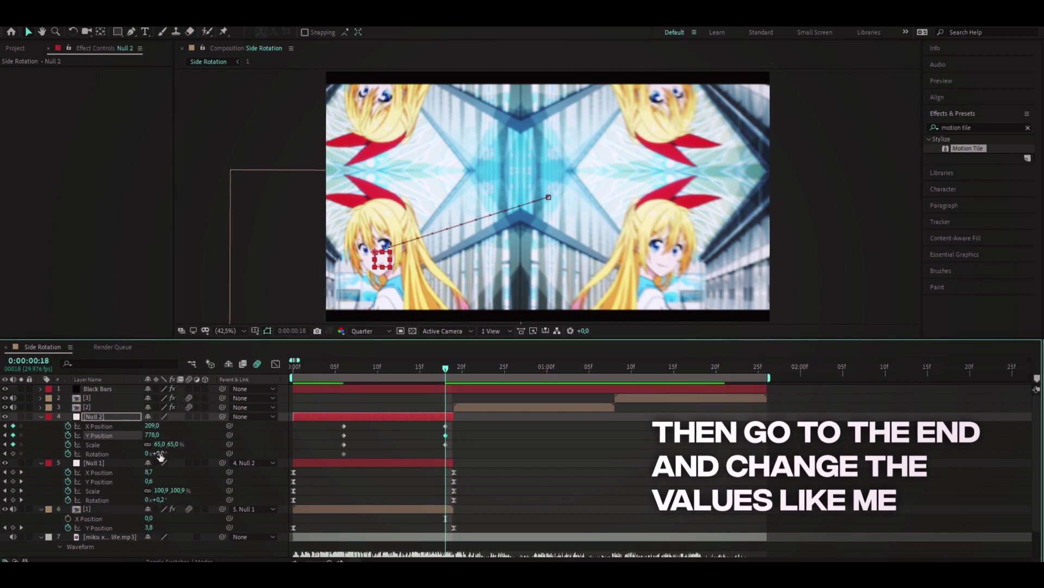
Set Null 2's end Rotation to -35° and select all four end keyframes
click(158, 453)
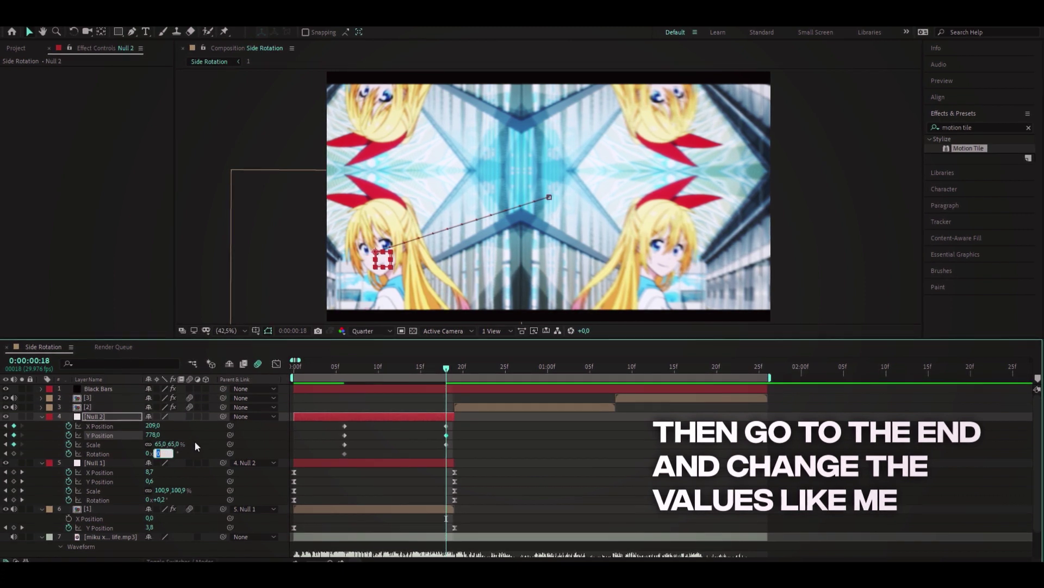
text(-)
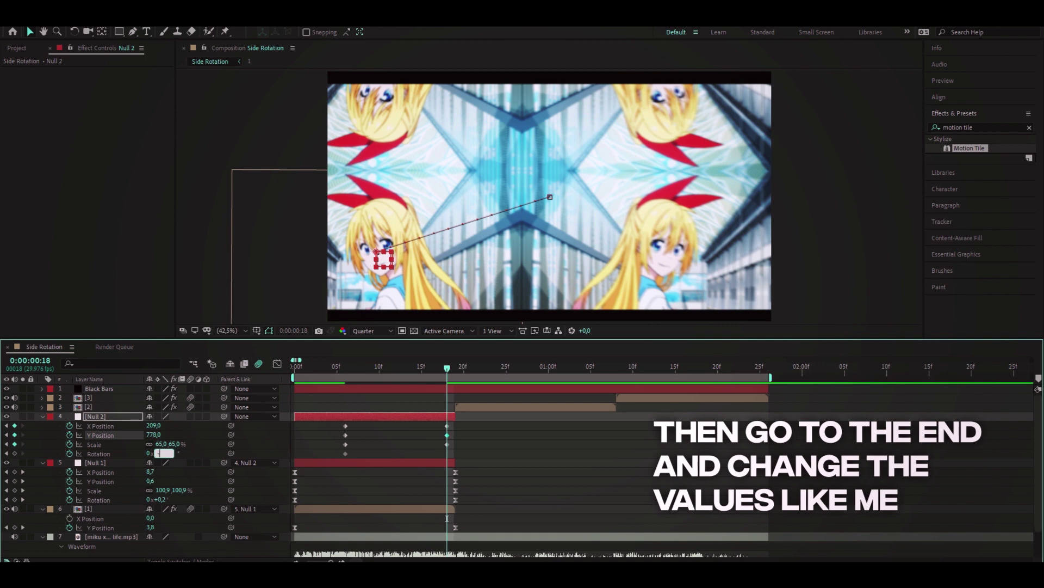
text(35)
key(Return)
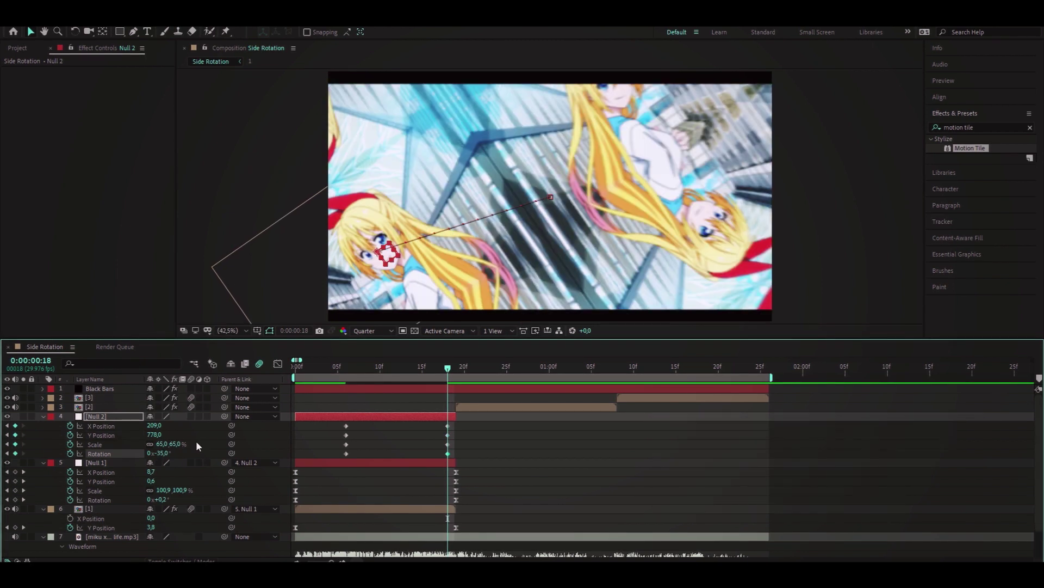
mouse_move(448, 368)
mouse_down()
mouse_move(297, 382)
mouse_move(441, 413)
mouse_up()
mouse_move(466, 458)
mouse_down()
mouse_move(429, 428)
mouse_move(458, 425)
mouse_move(331, 451)
mouse_move(331, 423)
mouse_move(472, 455)
mouse_up()
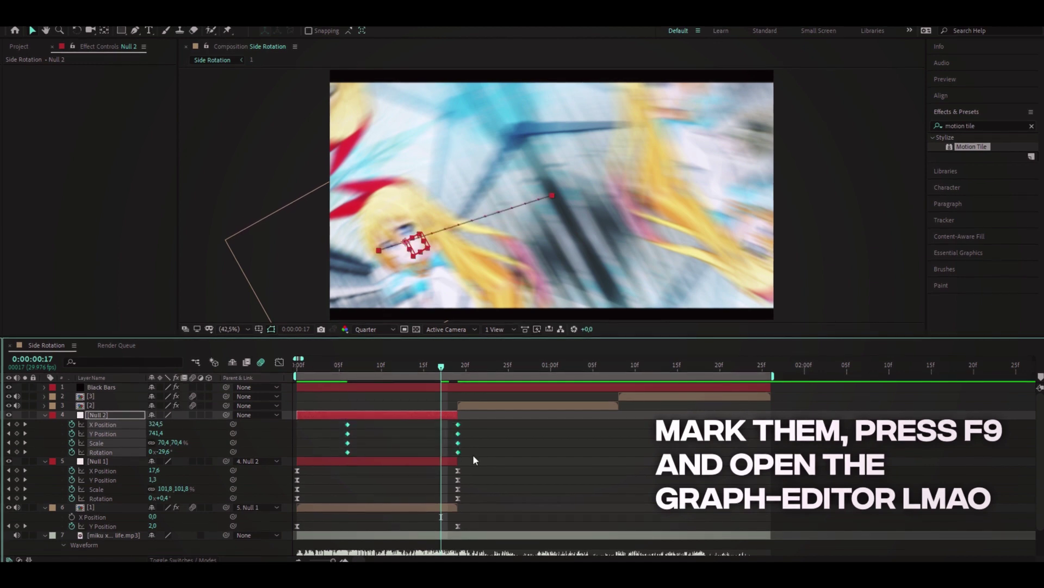
Easy Ease Null 2's keyframes and steepen the Scale speed curve into the end with a slow start
key(F9)
click(279, 362)
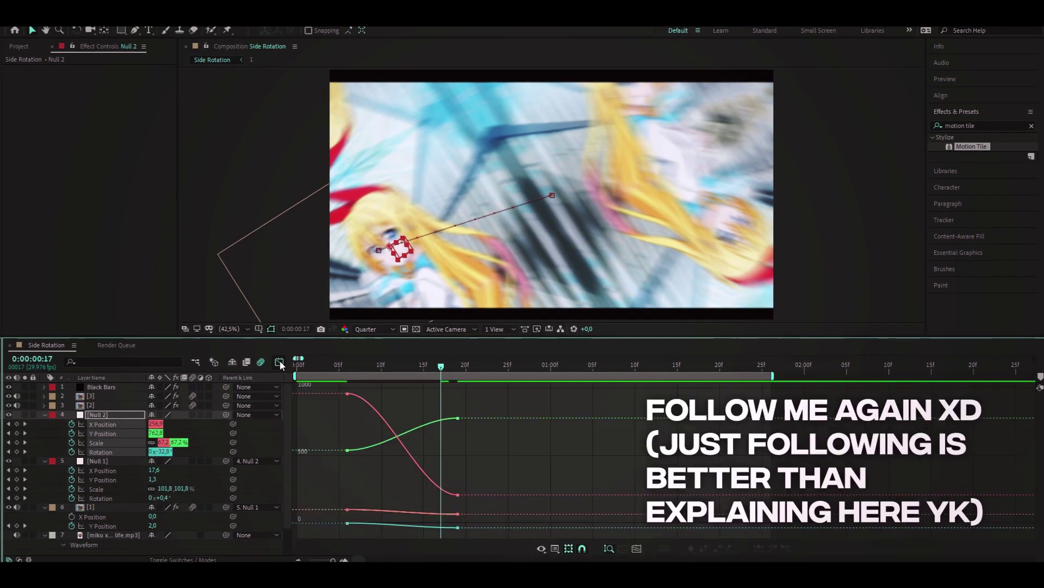
click(129, 441)
drag(366, 441, 331, 385)
mouse_move(419, 527)
mouse_down()
mouse_move(456, 428)
mouse_move(439, 405)
mouse_up()
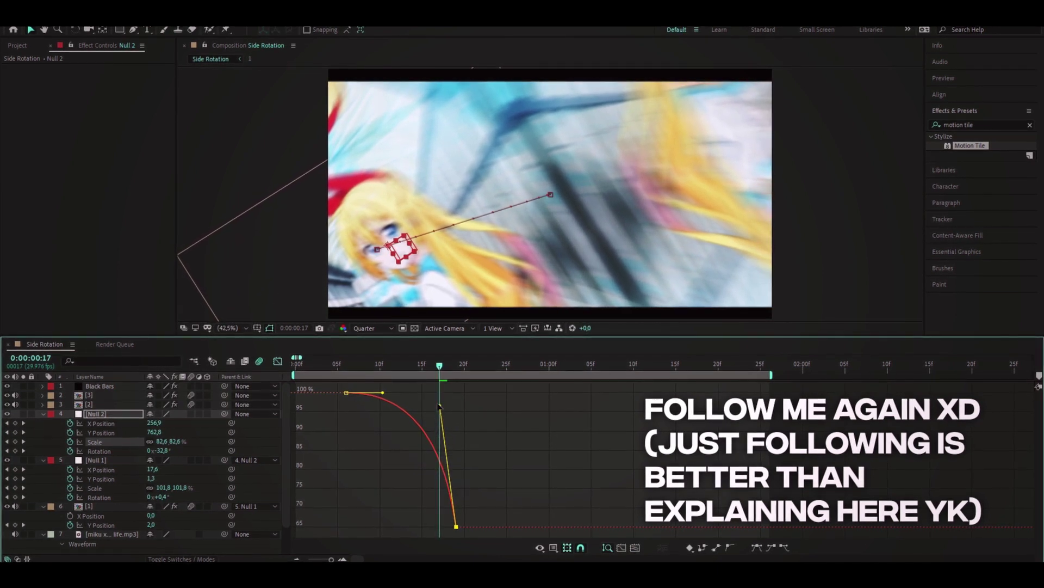
drag(382, 392, 430, 400)
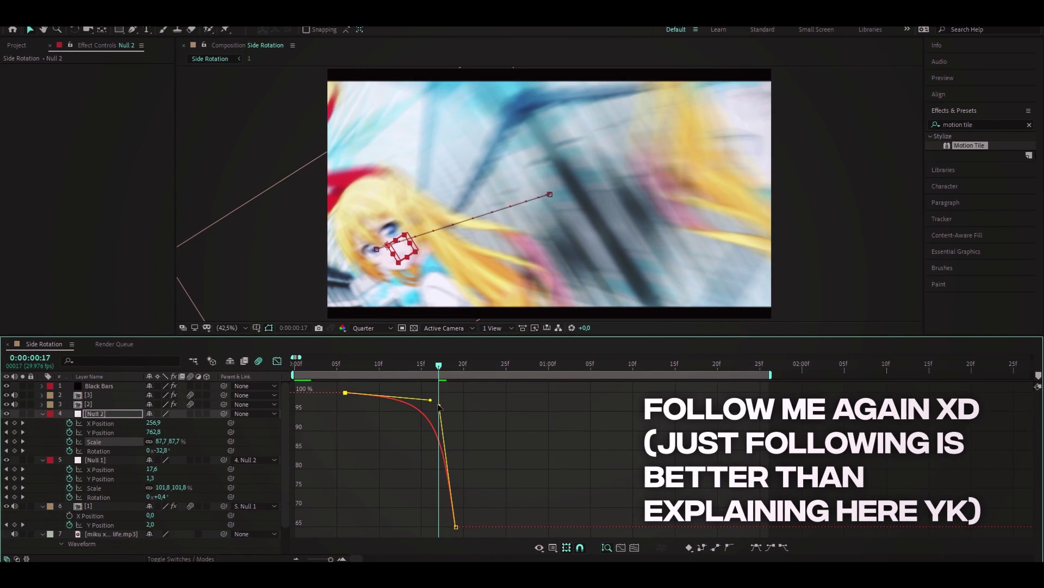
Steepen Null 2's Rotation curve into the end, lengthening its first handle for a slow start
click(98, 451)
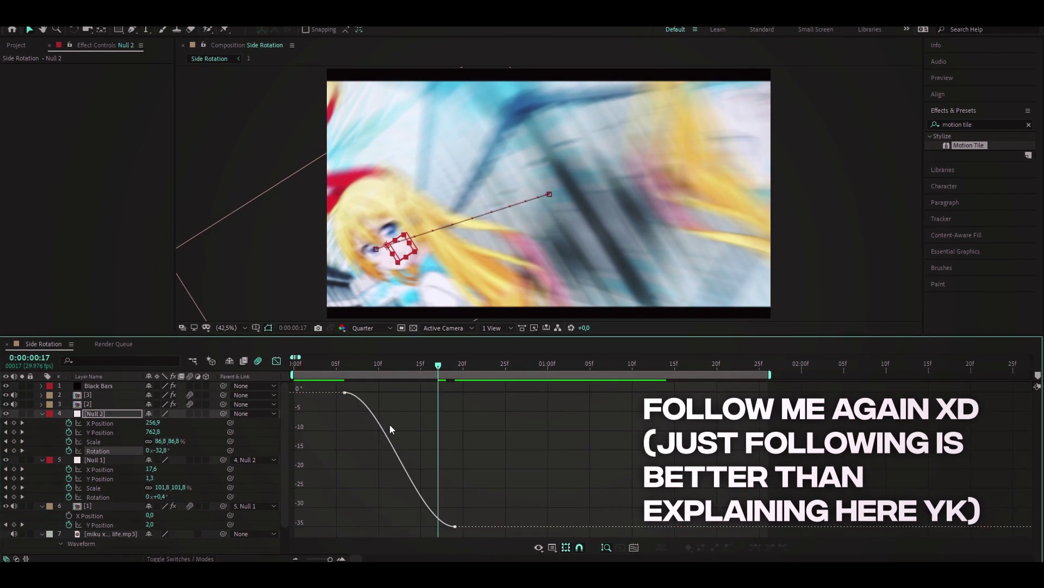
double_click(356, 396)
drag(418, 526, 443, 404)
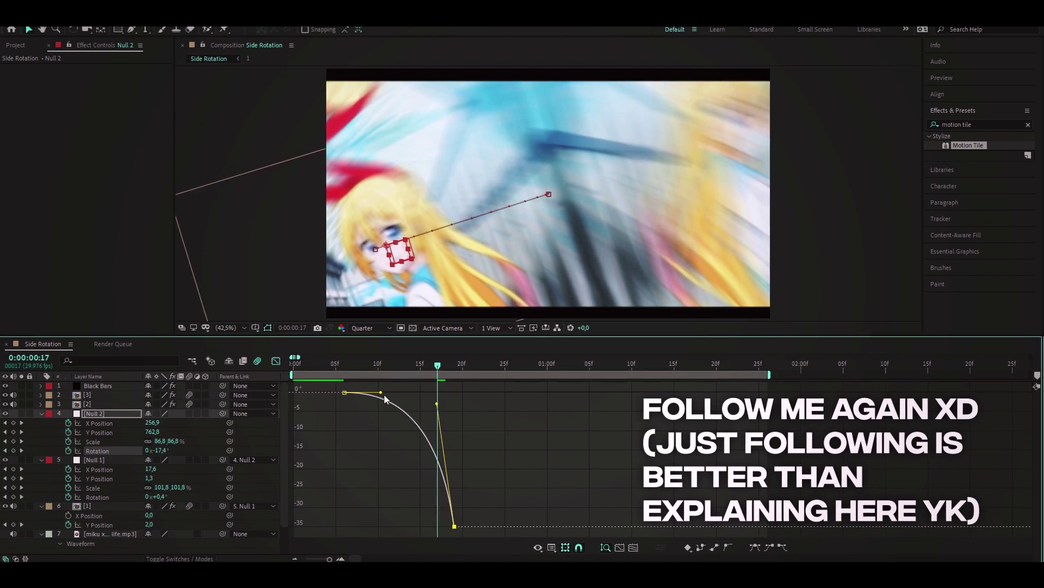
drag(381, 393, 429, 399)
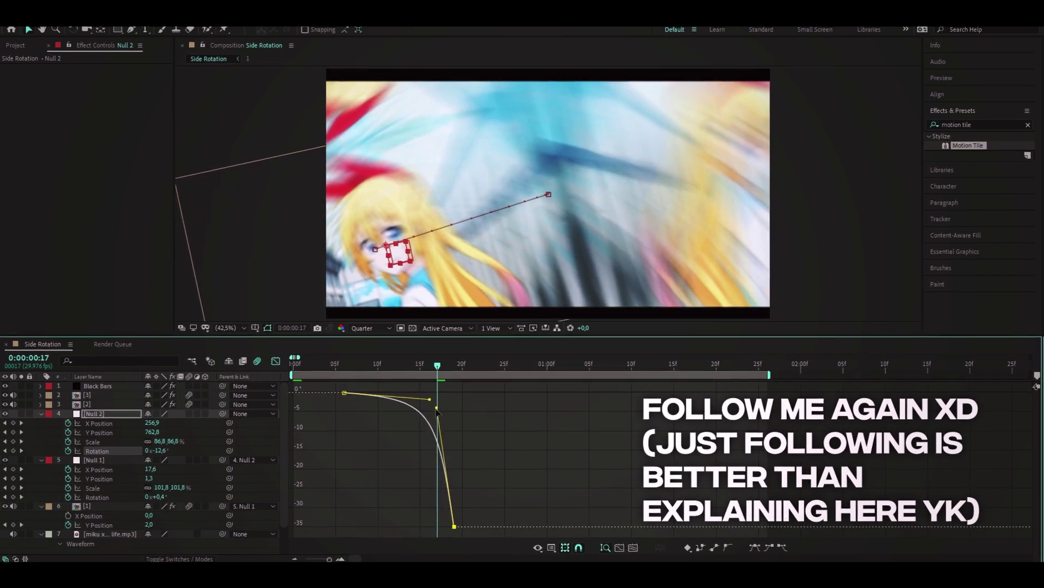
Reshape the Y and X Position curves the same way, then preview the eased transition
click(99, 432)
drag(418, 392, 442, 515)
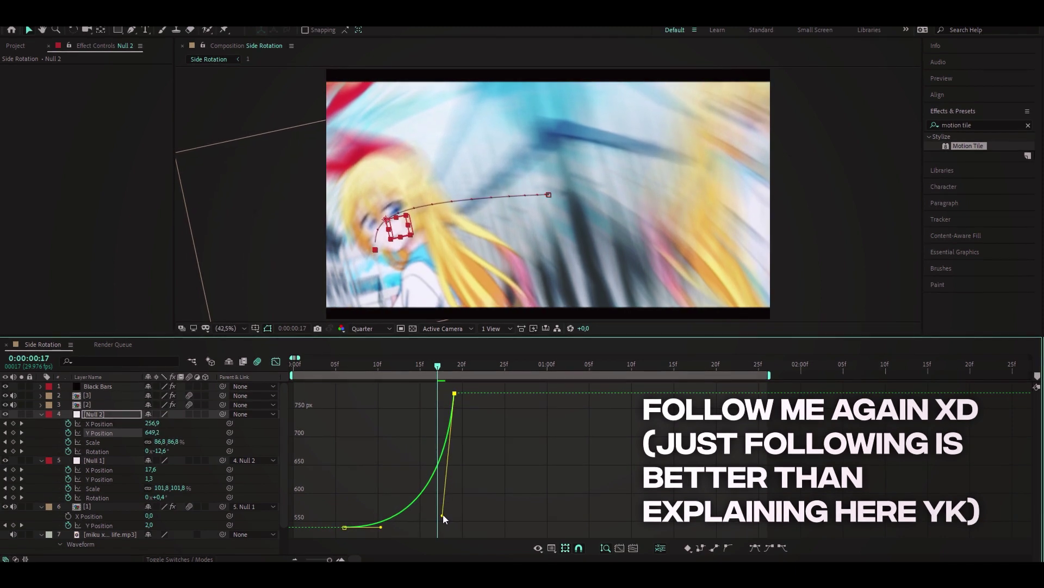
drag(381, 526, 434, 521)
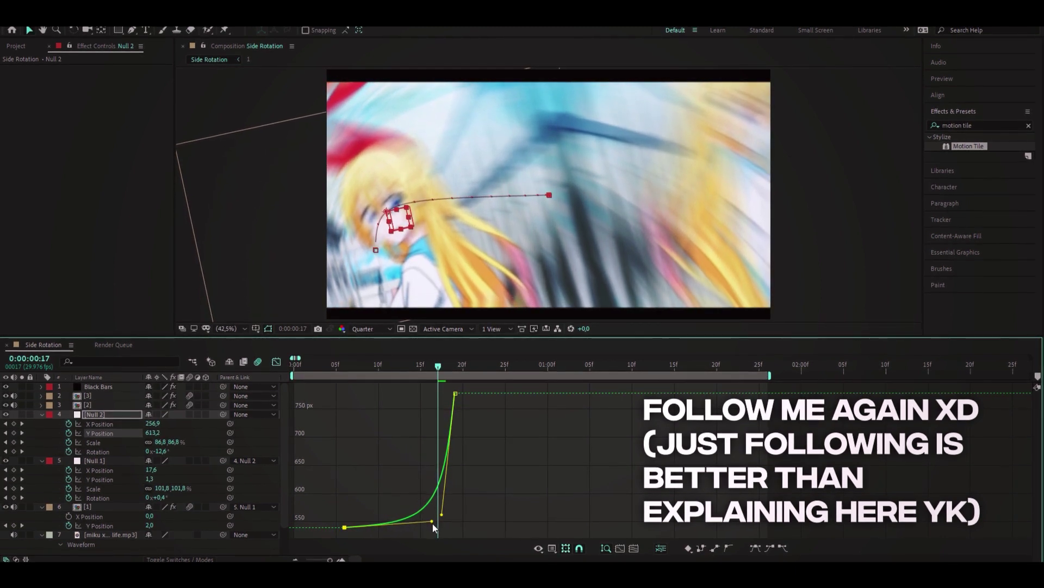
click(117, 424)
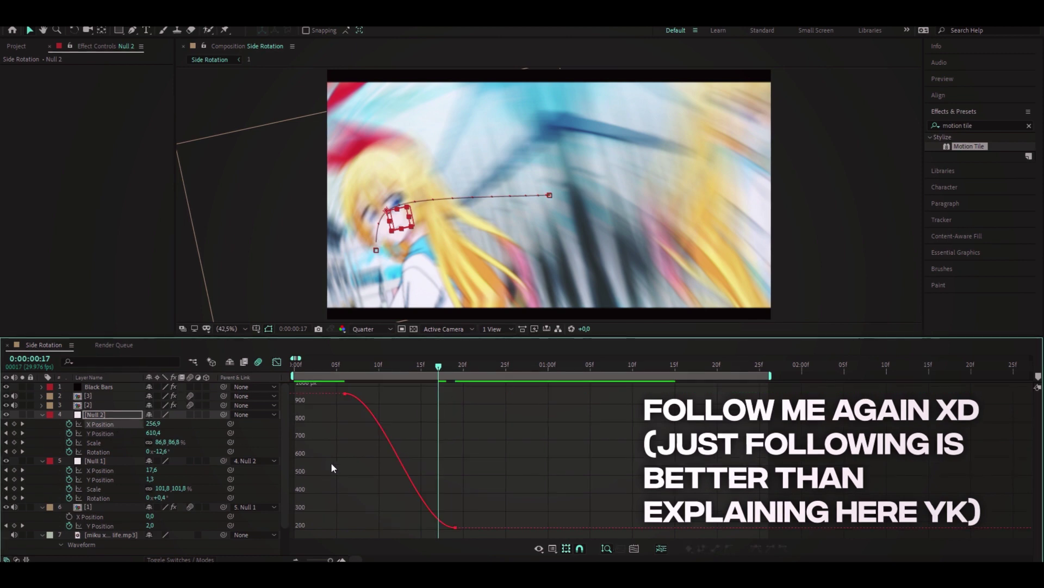
drag(321, 385, 387, 431)
mouse_move(442, 525)
mouse_down()
mouse_move(428, 518)
mouse_move(444, 408)
mouse_up()
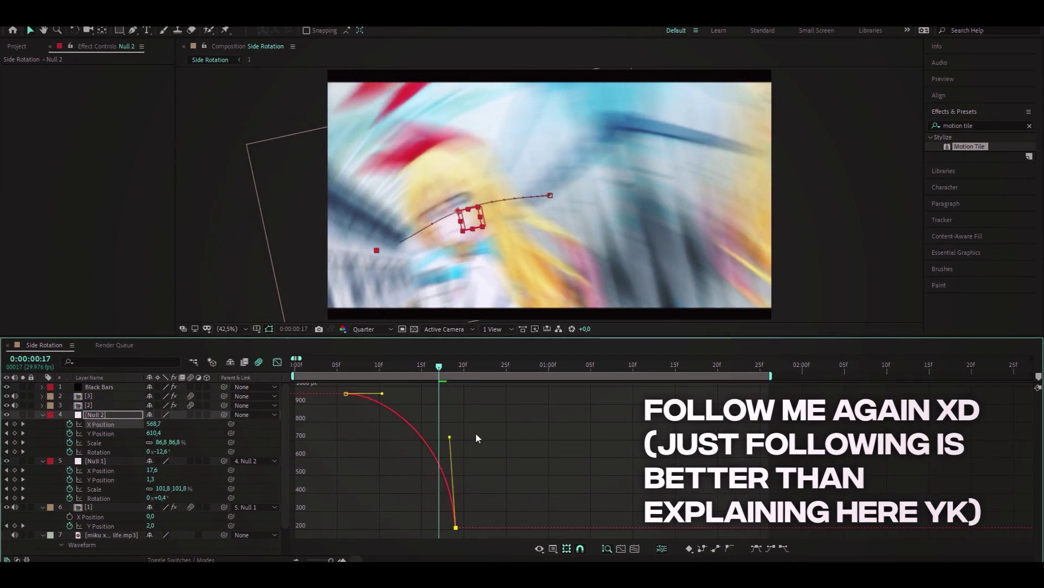
mouse_move(383, 393)
mouse_down()
mouse_move(435, 403)
mouse_move(406, 374)
mouse_move(341, 377)
mouse_move(415, 375)
mouse_up()
key(space)
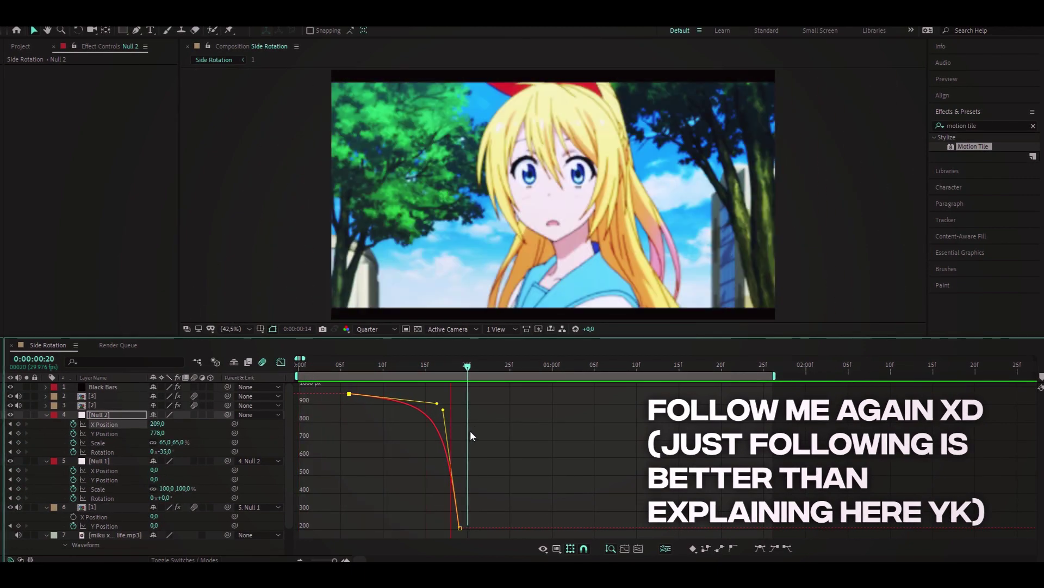
At frame 17, shorten the first X Position handle and reshape the steep part of the Y Position curve
key(space)
drag(473, 364, 443, 365)
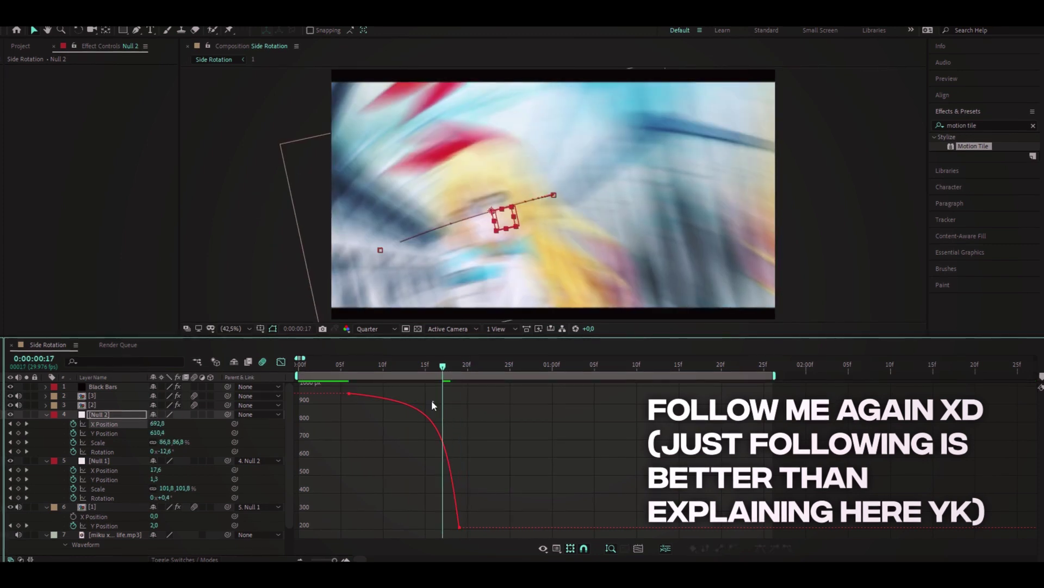
drag(437, 403, 431, 401)
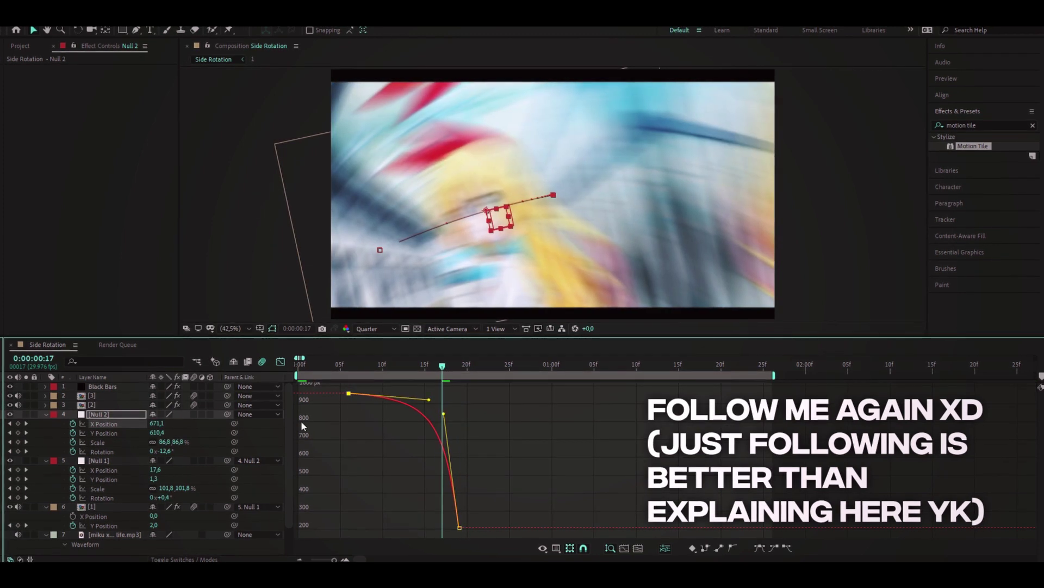
click(112, 433)
drag(445, 514, 438, 517)
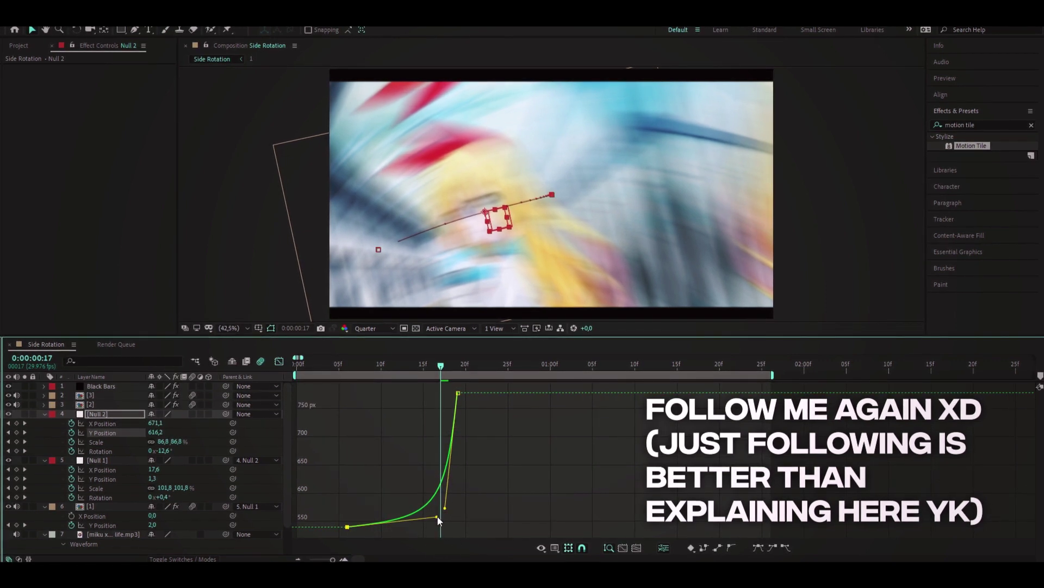
Tweak the Scale and Rotation curve handles for a longer slow start, then preview the refined move
click(106, 441)
drag(438, 408, 426, 402)
click(98, 450)
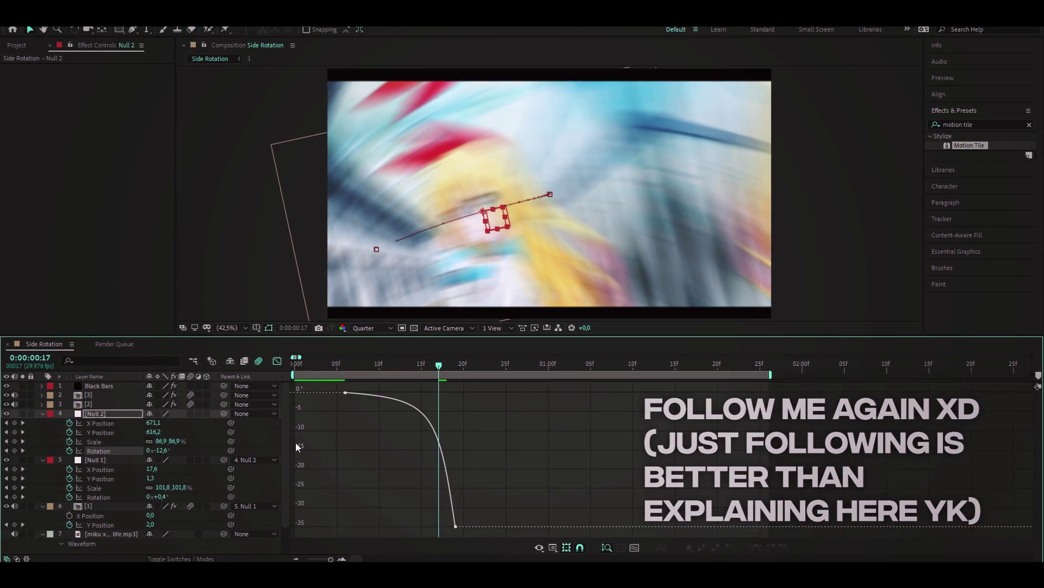
drag(438, 409, 429, 405)
drag(438, 366, 396, 373)
key(space)
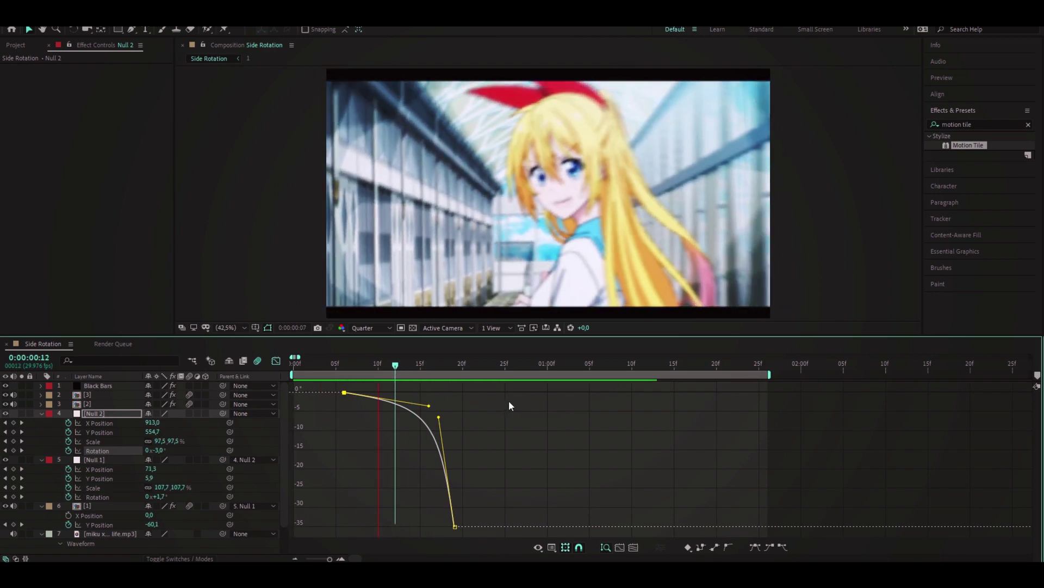
key(space)
Return to the layer bars at frame 0 and apply BCC Lens Blur OBS found by searching 'bcc lens blur'
click(277, 361)
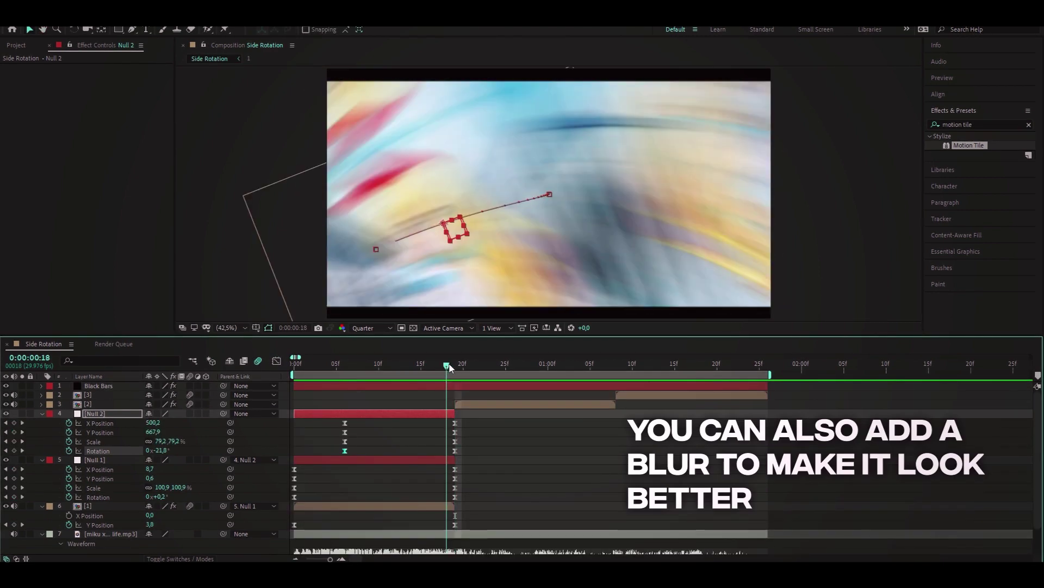
mouse_move(448, 364)
mouse_down()
mouse_move(385, 377)
mouse_move(432, 405)
mouse_up()
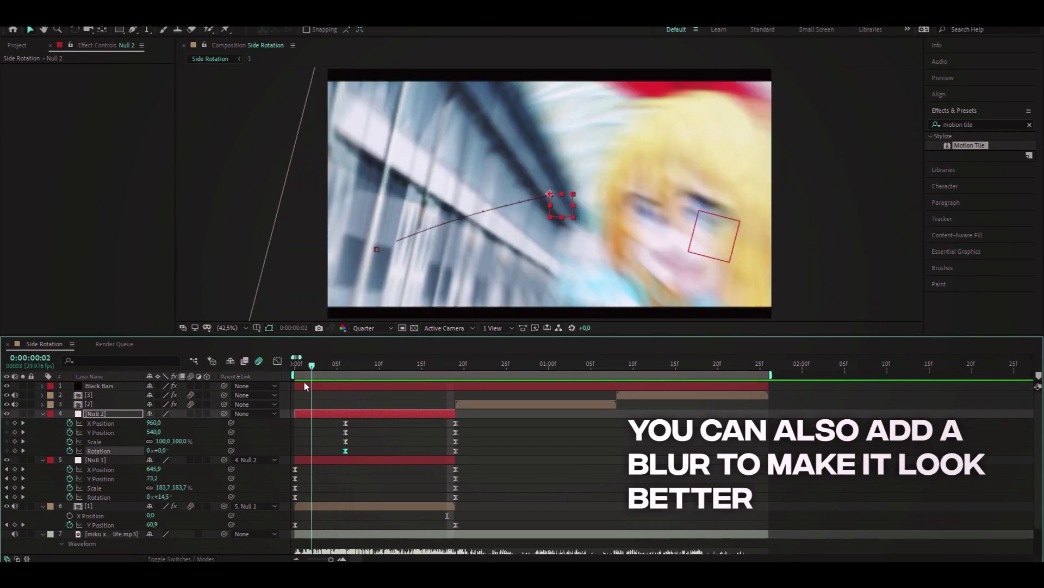
drag(432, 405, 299, 404)
scroll(392, 472, down, 2)
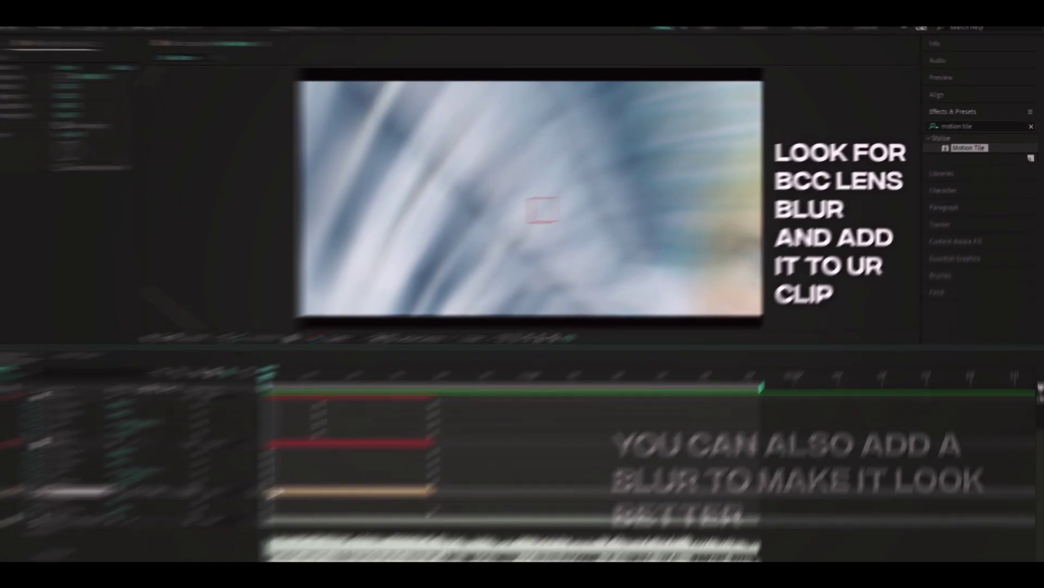
key(ctrl+a)
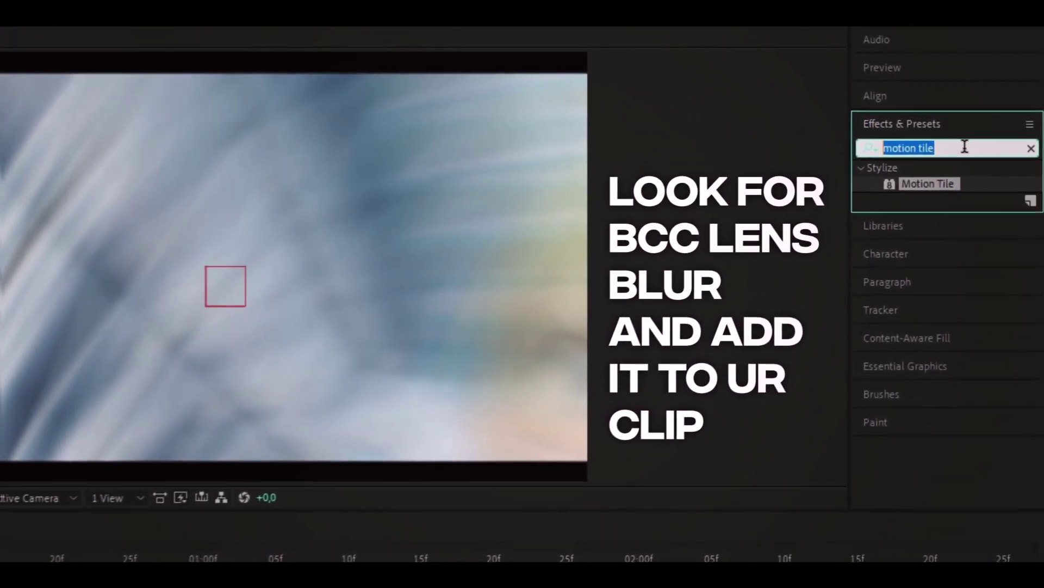
text(bcc lens blur)
click(870, 186)
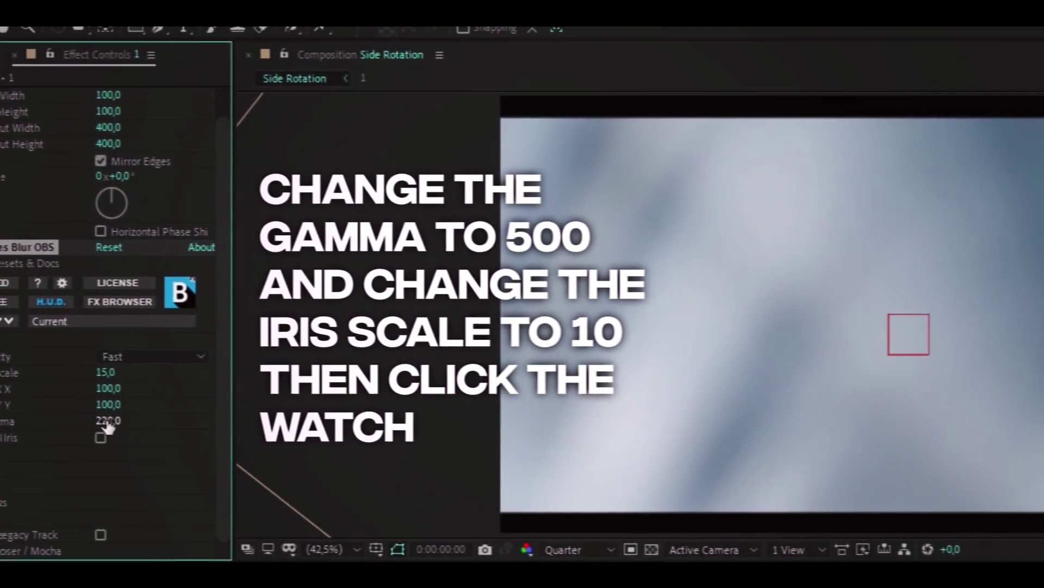
Set the lens blur's Gamma to 500 and Iris Scale to 10
click(108, 421)
text(500)
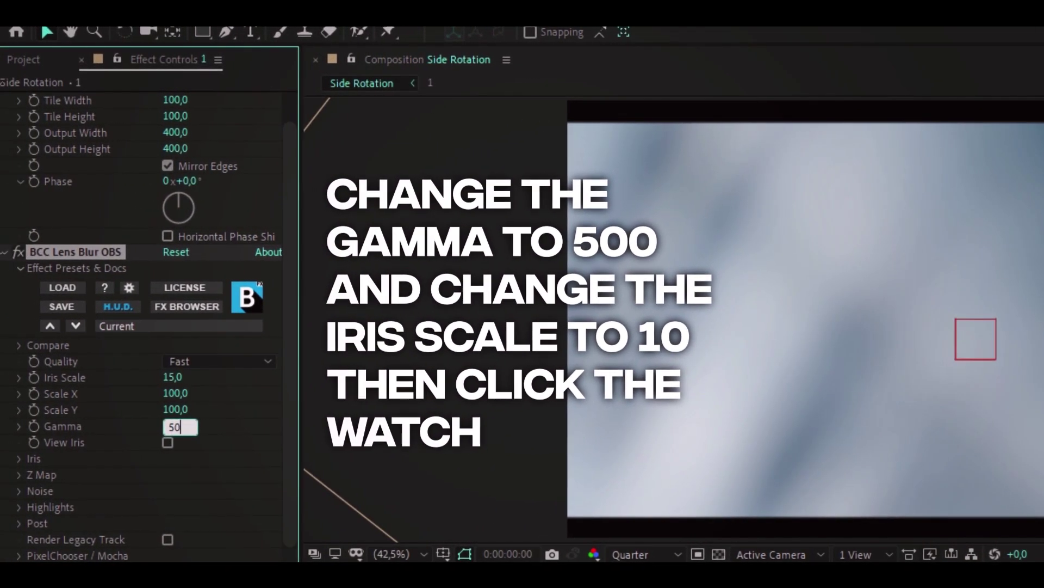
key(Return)
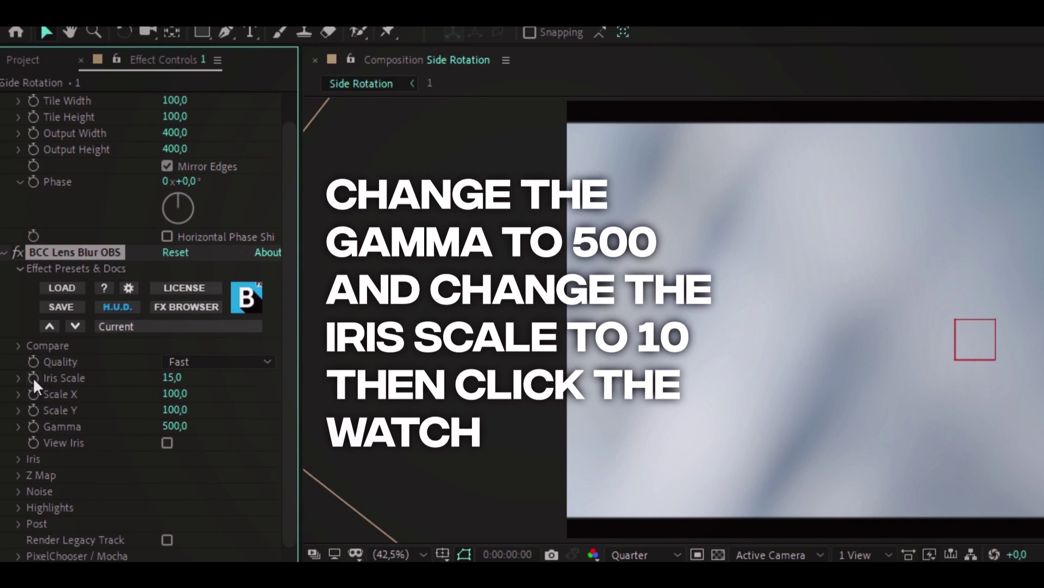
click(174, 378)
text(10)
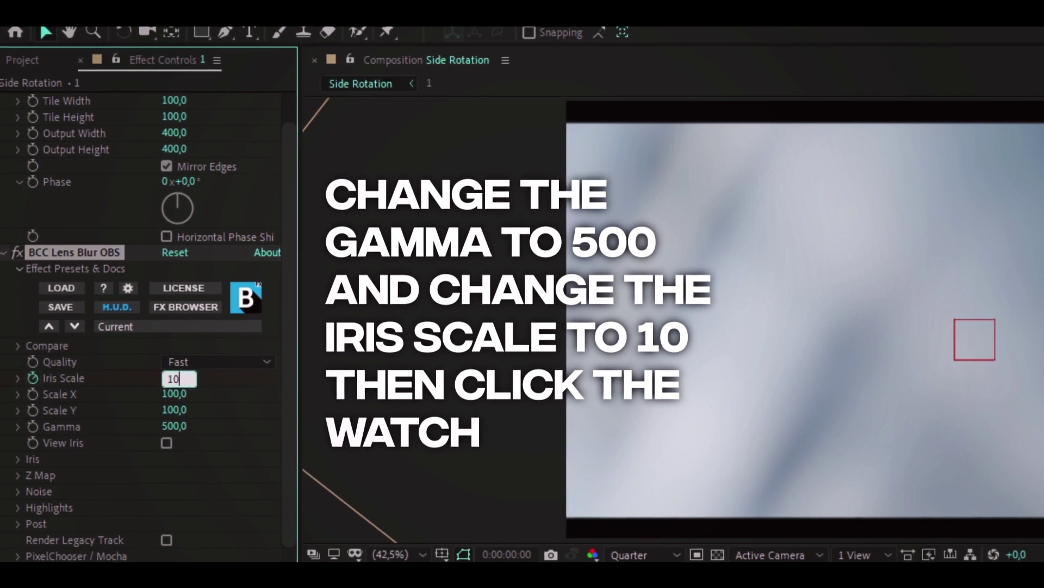
key(Return)
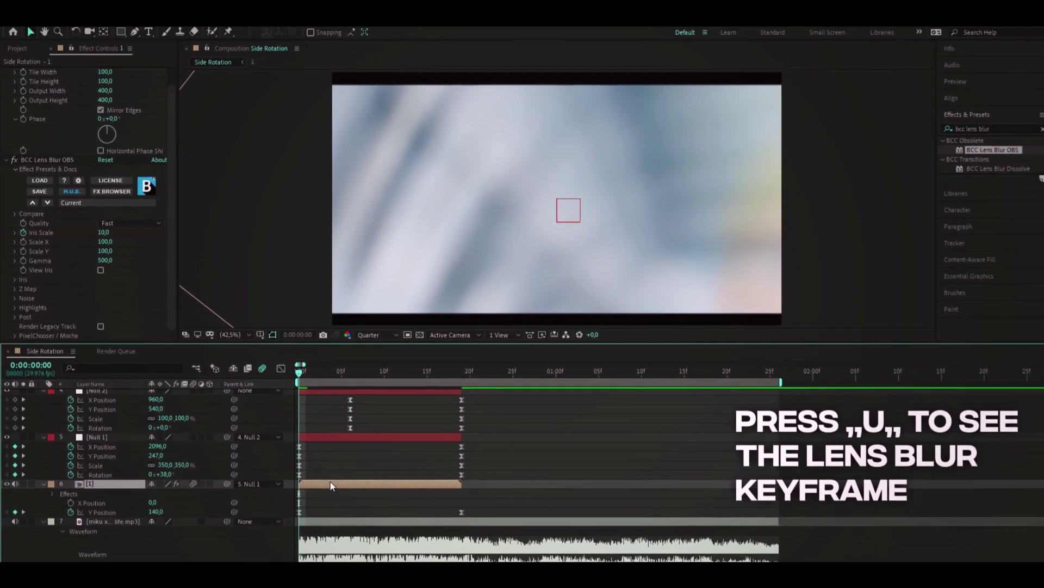
Key clip [1]'s Iris Scale at 0 on frame 12
key(u)
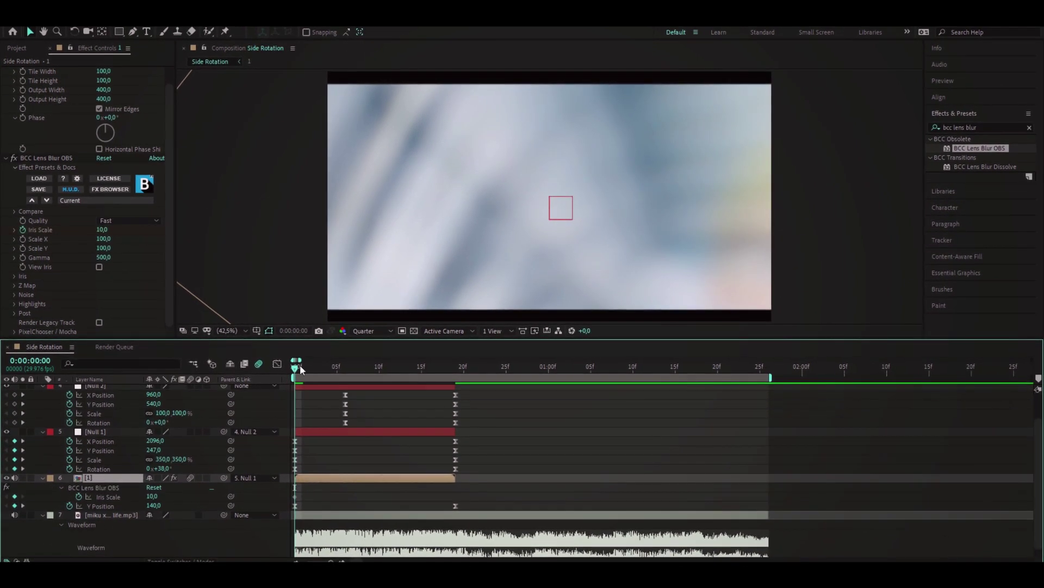
key(Page_Down)
key(Page_Down)
key(Page_Down)
click(331, 478)
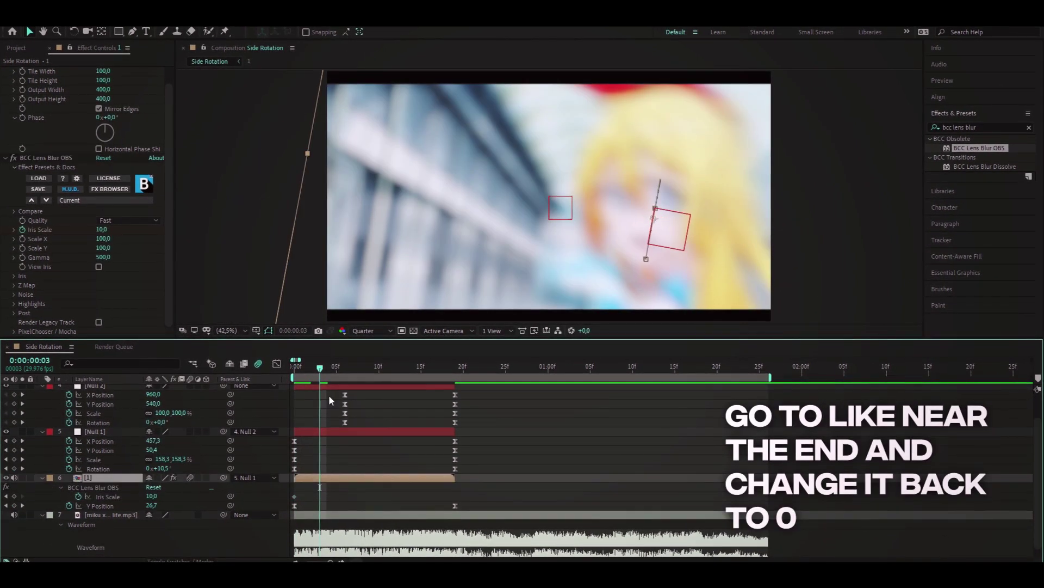
drag(329, 368, 397, 393)
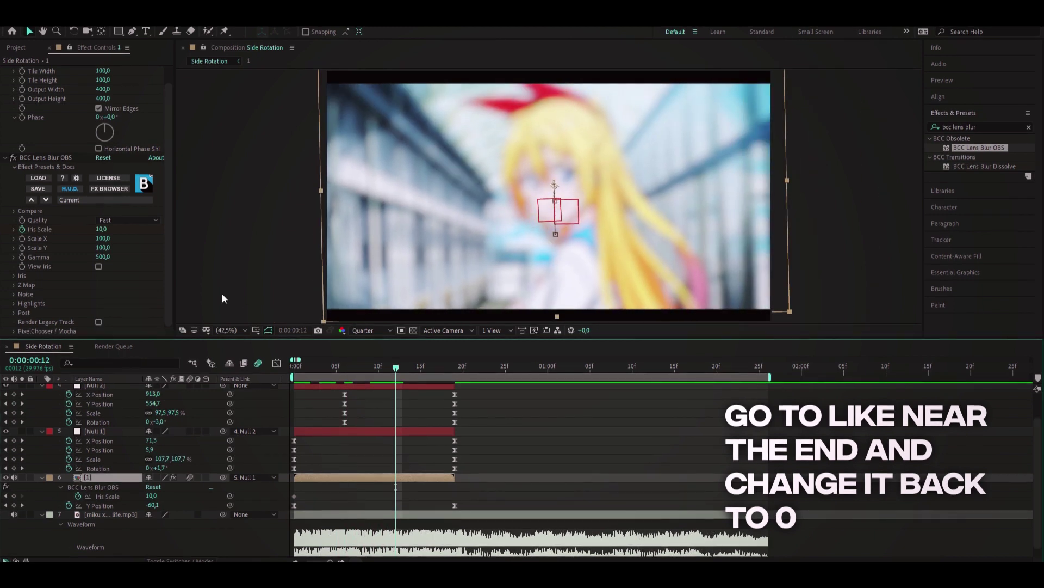
click(102, 229)
text(0)
key(Return)
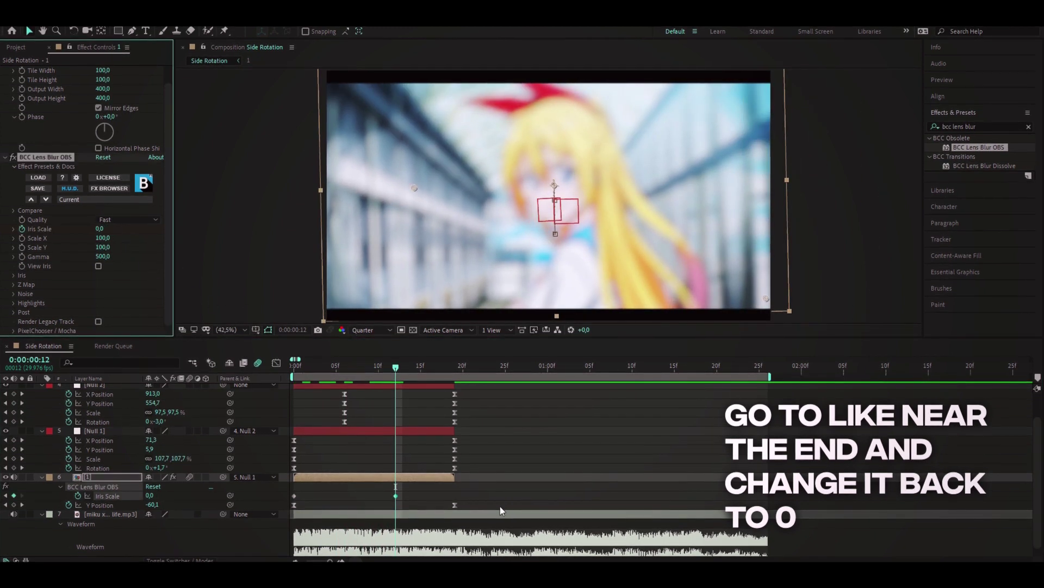
Key Iris Scale back to 10 at frame 18 and select all the Iris Scale keyframes
drag(397, 367, 447, 375)
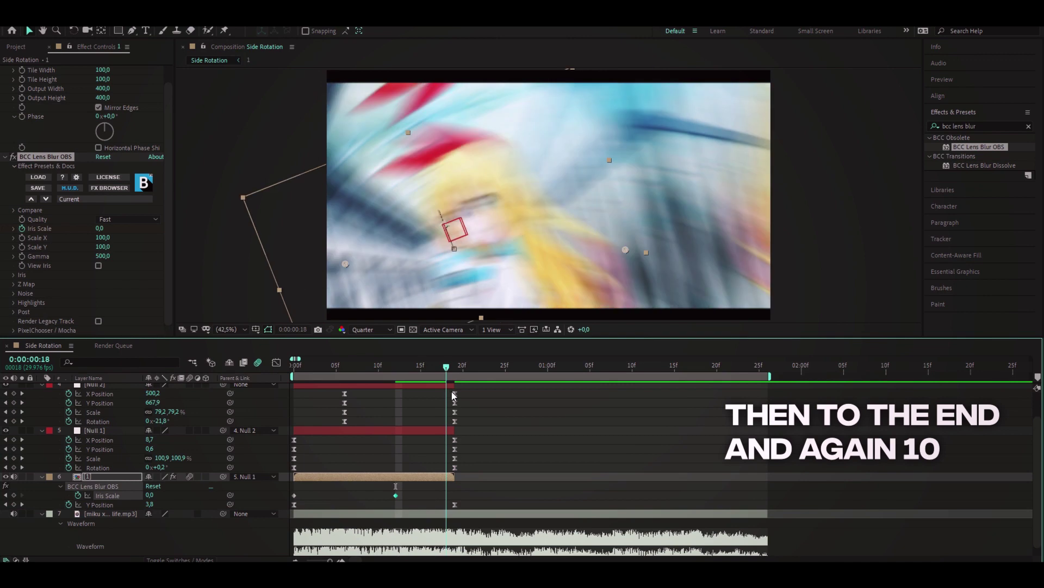
click(101, 228)
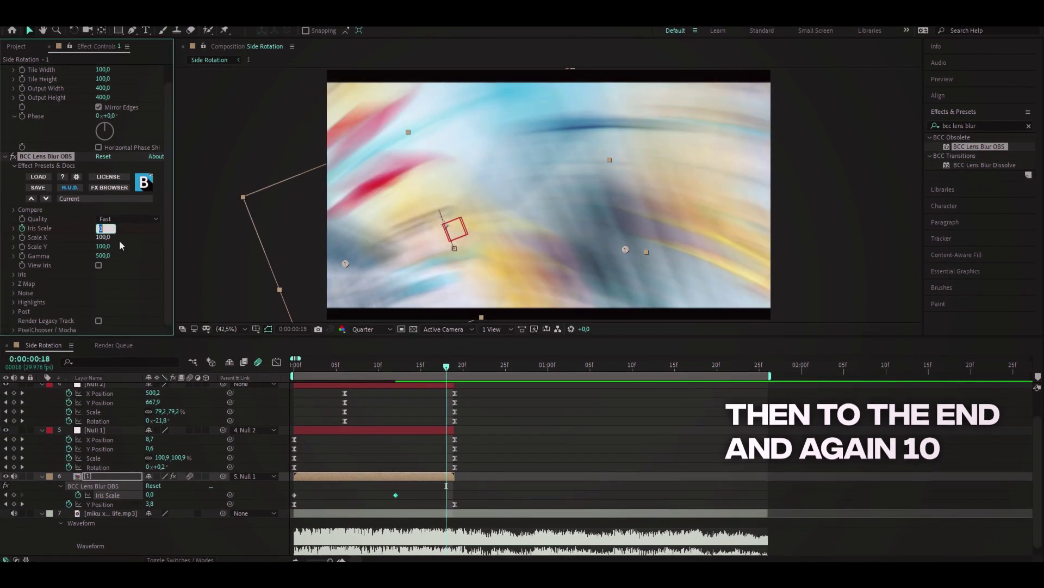
text(10)
key(Return)
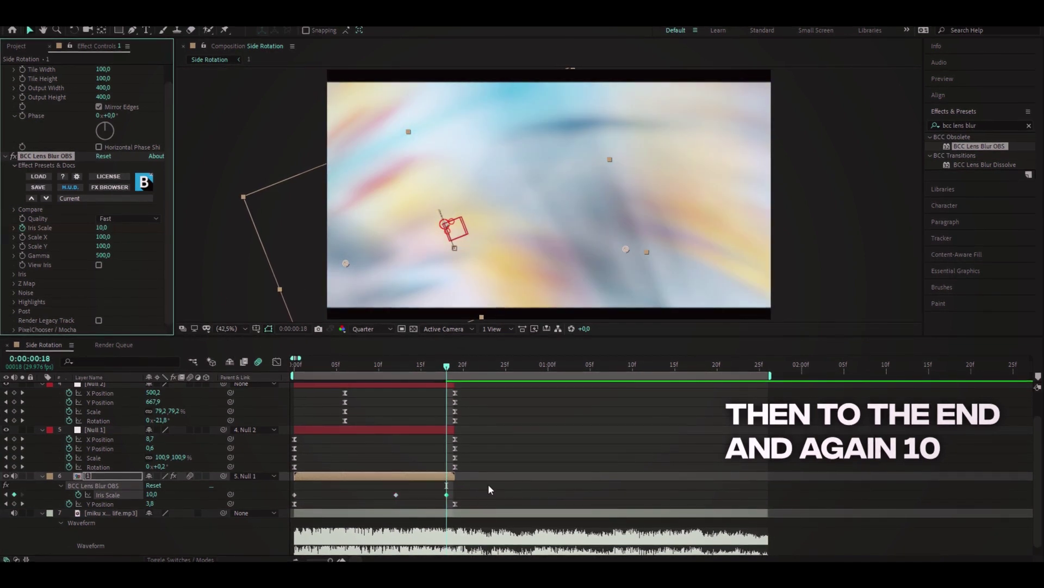
drag(467, 490, 291, 494)
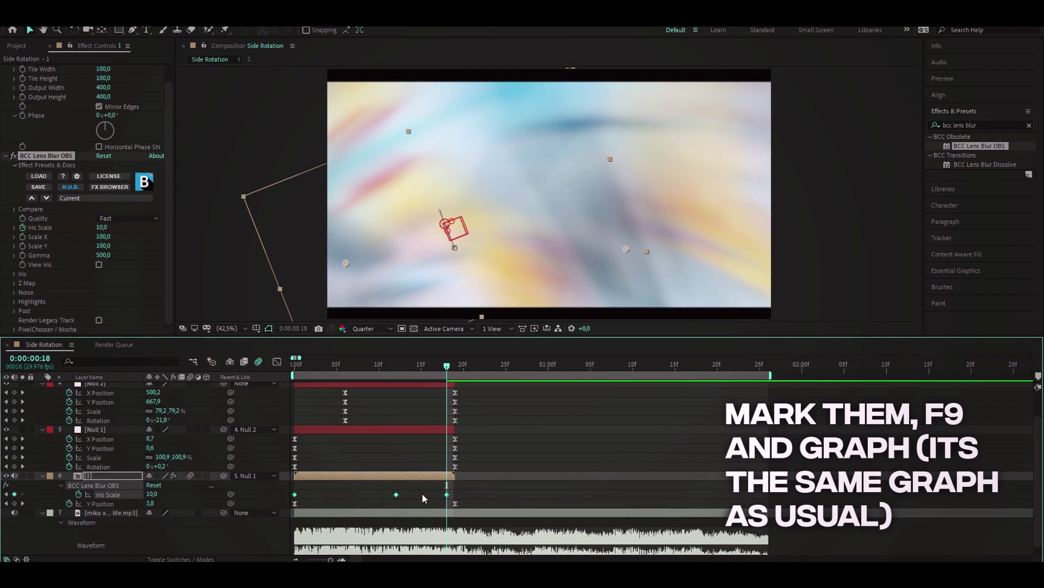
Ease the Iris Scale keyframes, stretch the low keyframe's influence in the graph, preview, and collapse properties
key(Page_Up)
key(shift+F3)
key(F9)
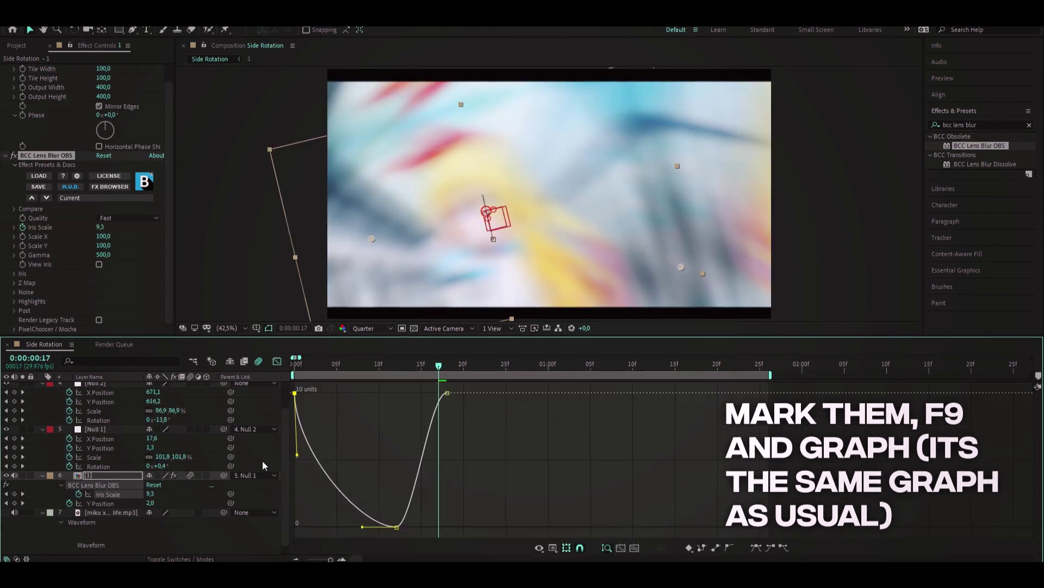
drag(413, 526, 440, 526)
key(space)
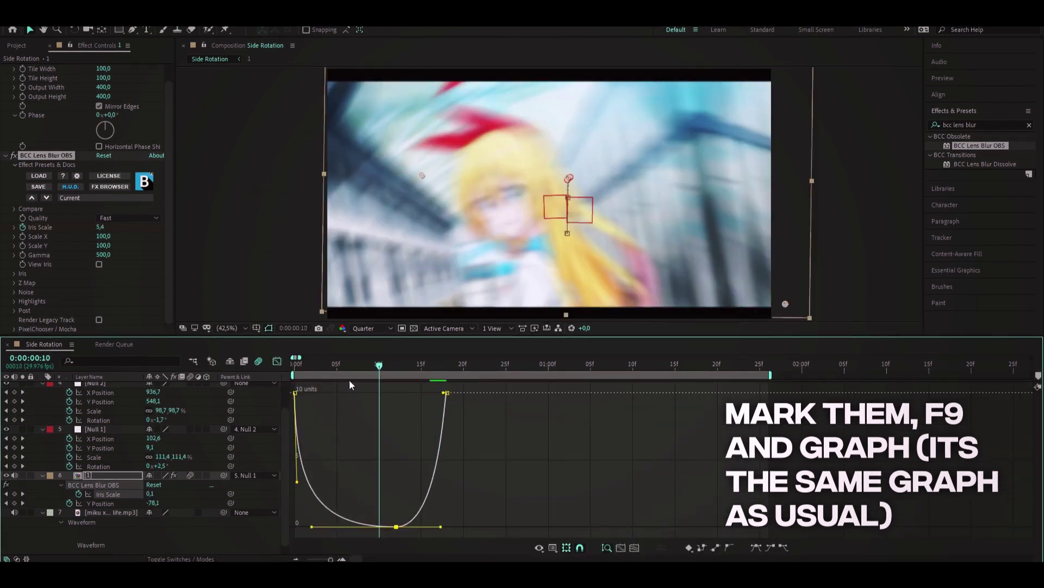
key(space)
key(shift+F3)
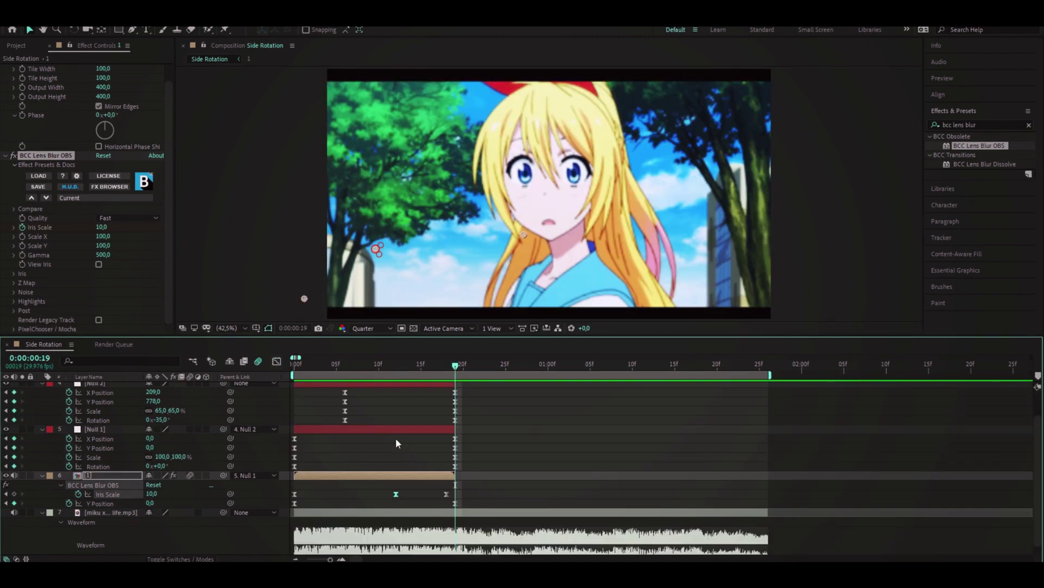
scroll(417, 443, up, 2)
key(u)
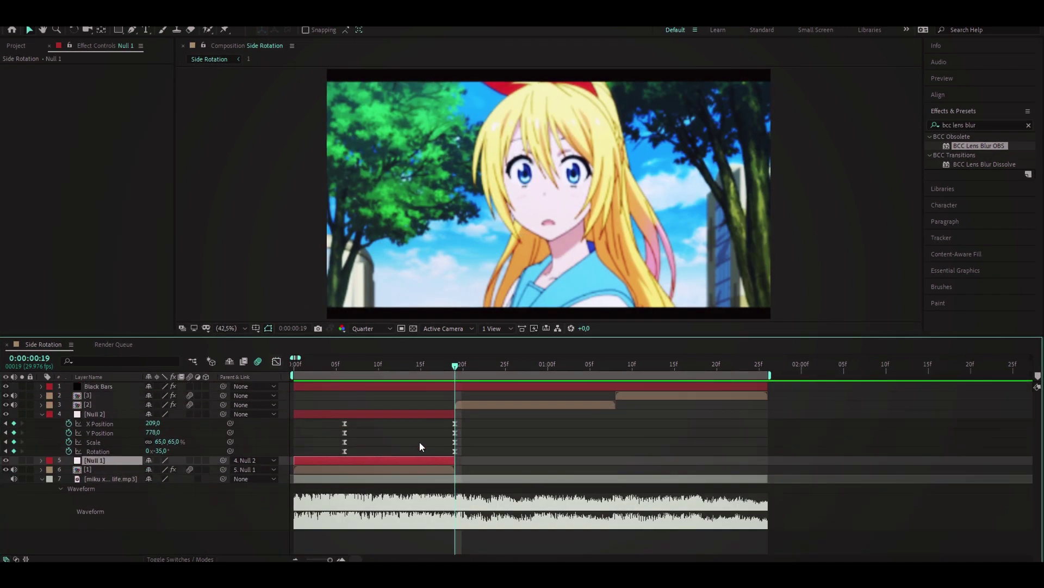
click(420, 415)
Add a null object above clip [2] and trim it to the second clip's span
click(461, 406)
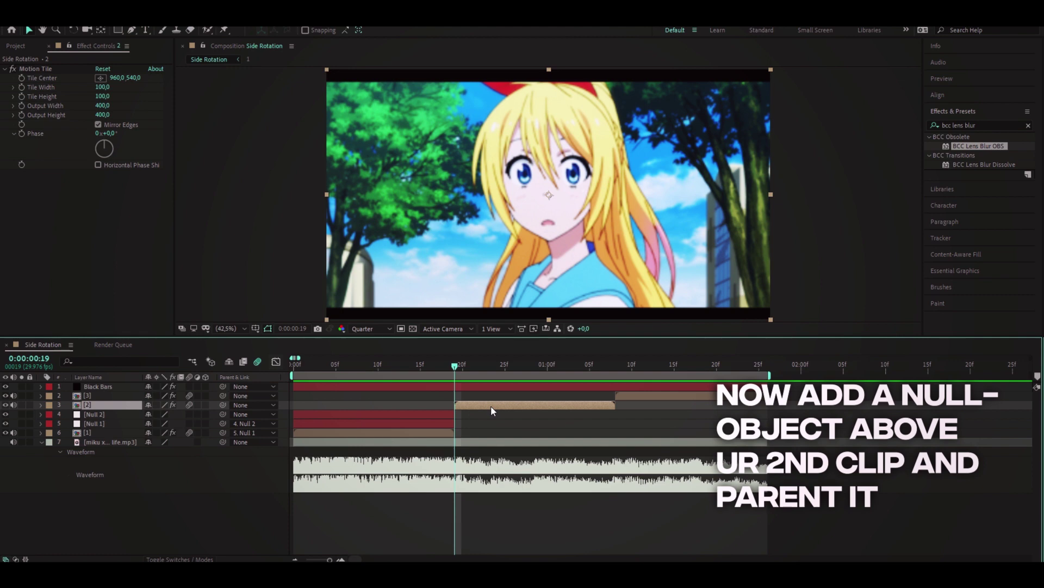
key(s)
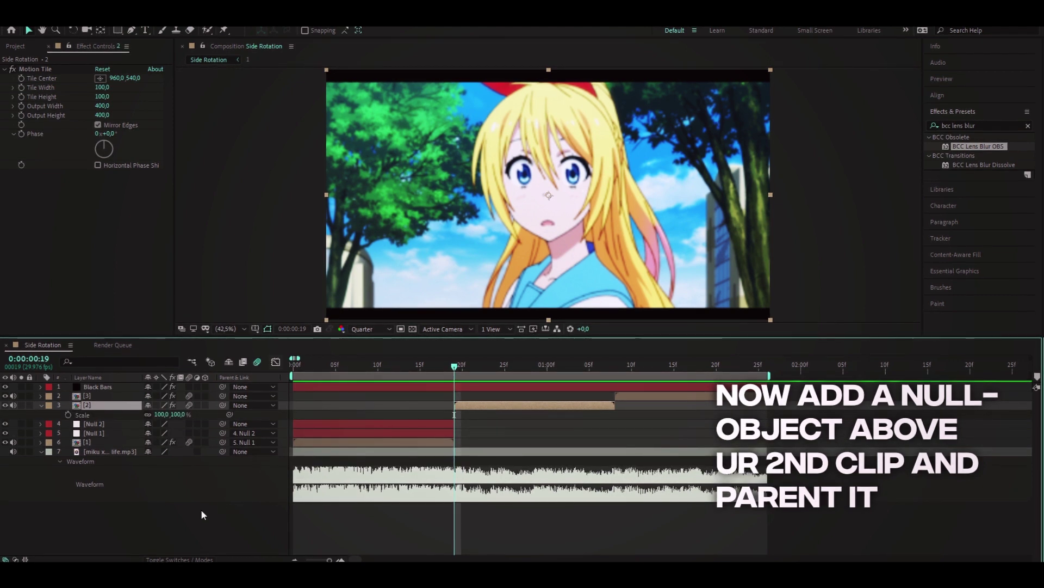
right_click(167, 522)
mouse_move(180, 401)
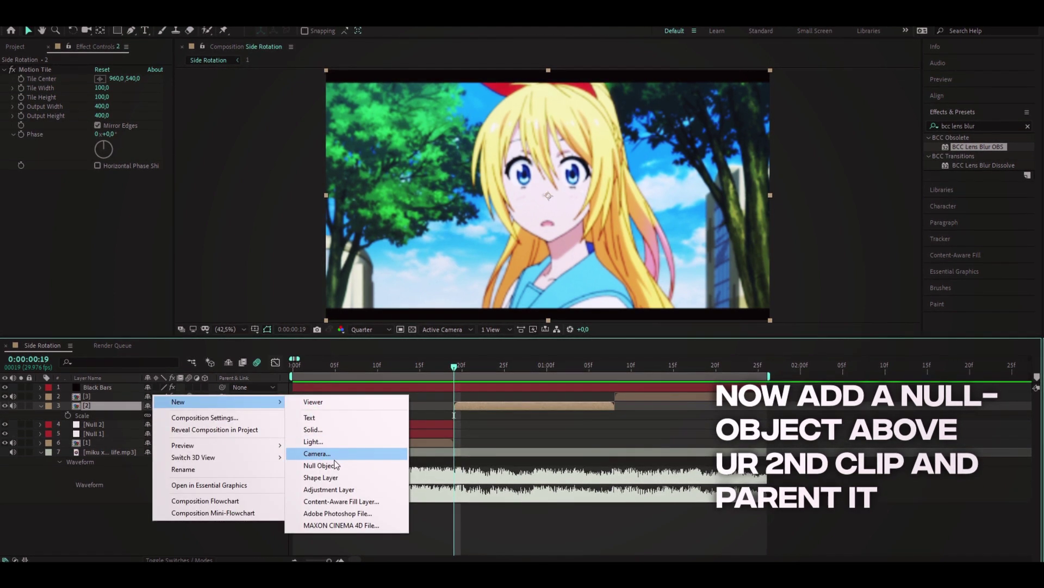
click(321, 465)
key(ctrl+shift+d)
drag(454, 367, 612, 422)
key(Delete)
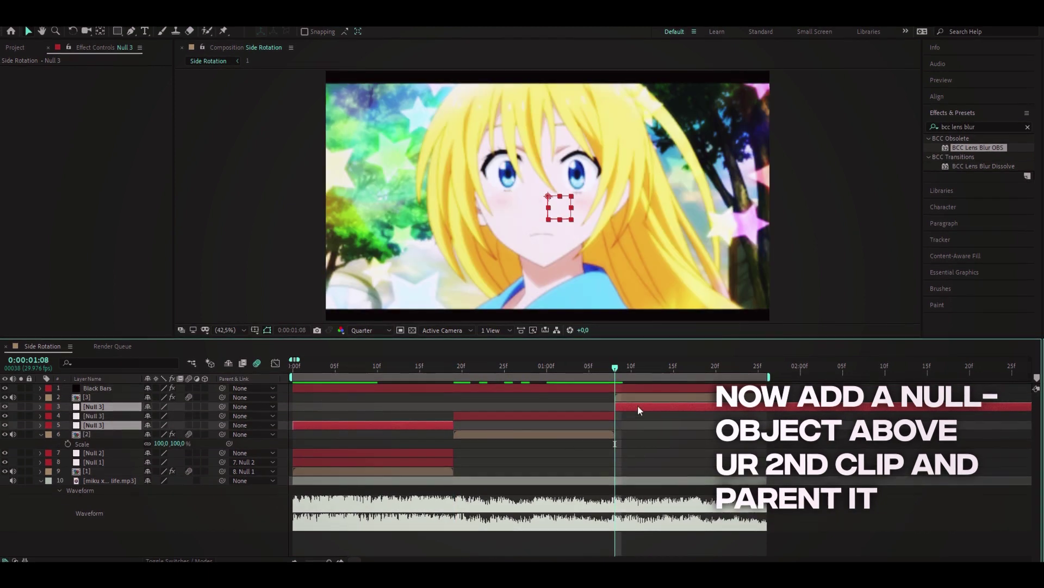
Parent clip [2] to Null 3 and list its Position, split into separate X and Y, Scale and Rotation
drag(622, 372, 459, 419)
click(125, 416)
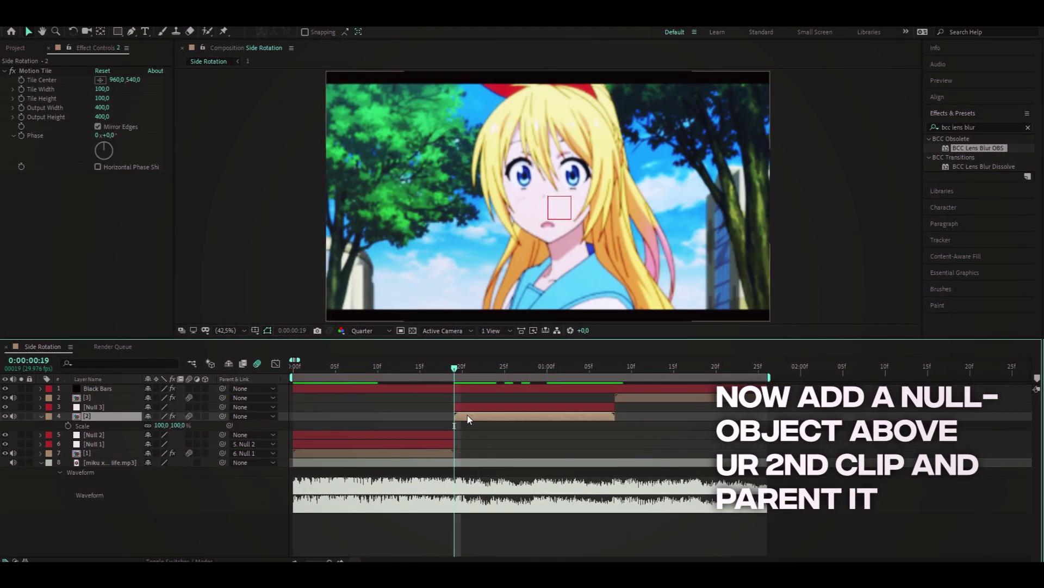
drag(223, 416, 123, 406)
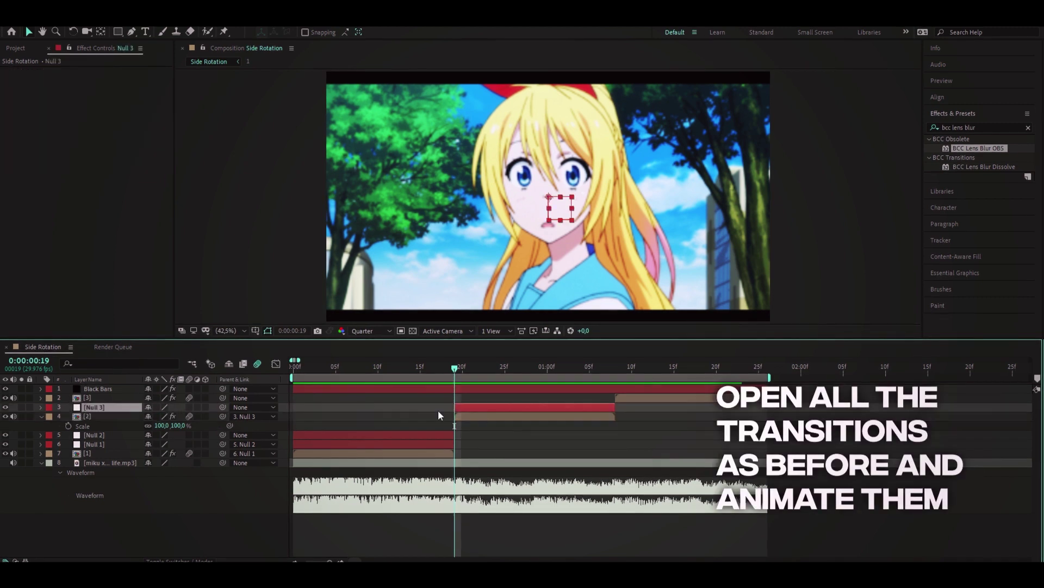
key(p)
key(shift+s)
key(shift+r)
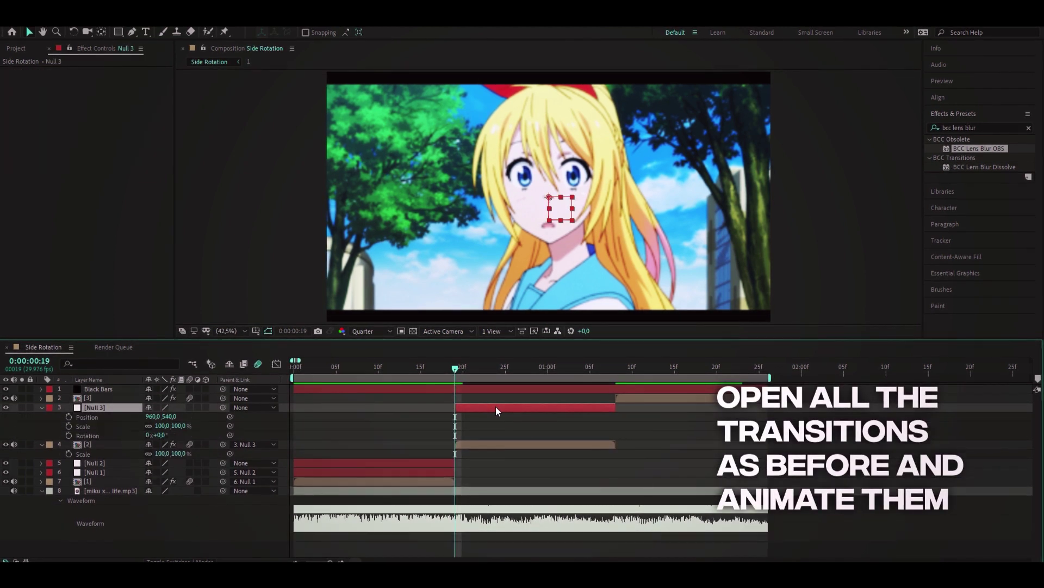
right_click(101, 417)
click(195, 436)
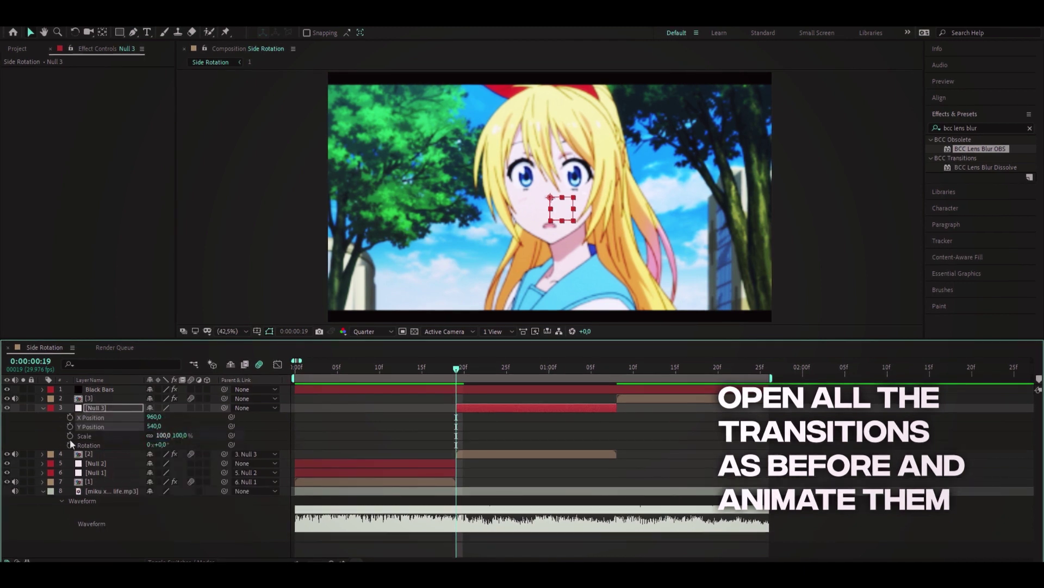
Move Null 3's four new keyframes to the null's end, then return to frame 18
mouse_move(475, 446)
mouse_down()
mouse_move(436, 420)
mouse_move(622, 423)
mouse_up()
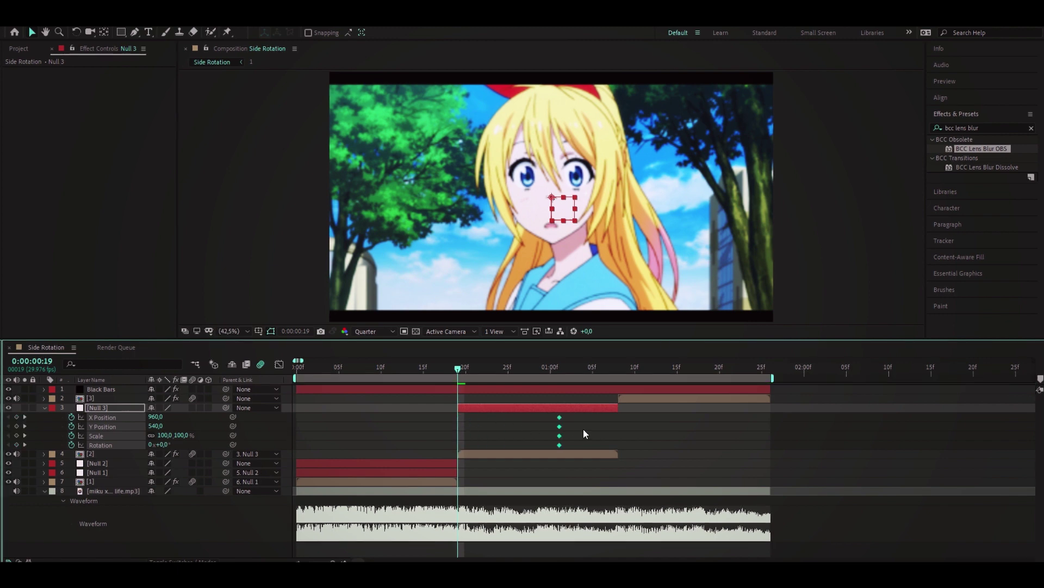
click(495, 407)
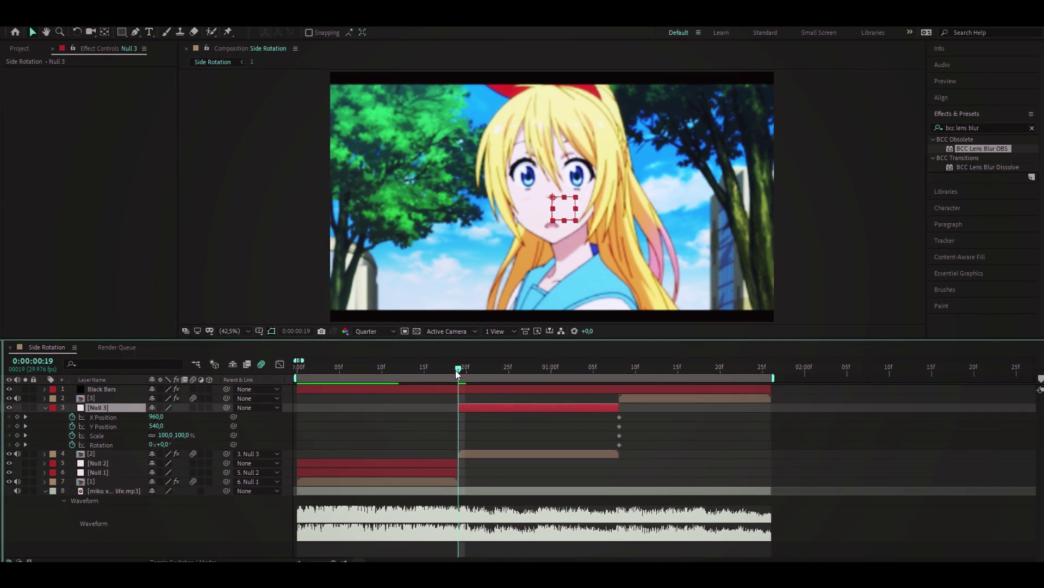
drag(457, 373, 450, 373)
click(449, 462)
Reveal Null 2's keyframes and key Null 3's Scale at 360% on frame 19
key(r)
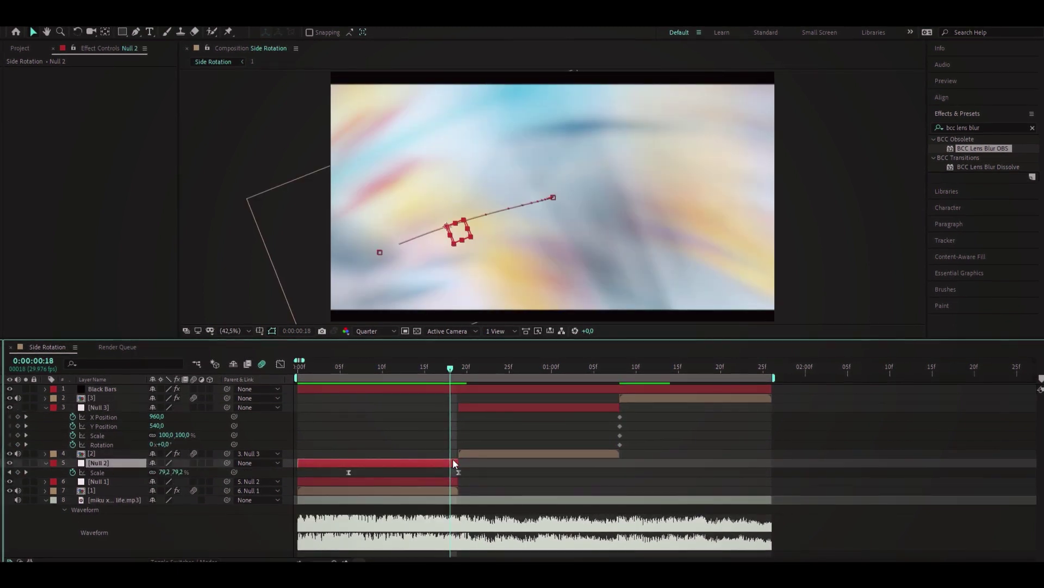
key(u)
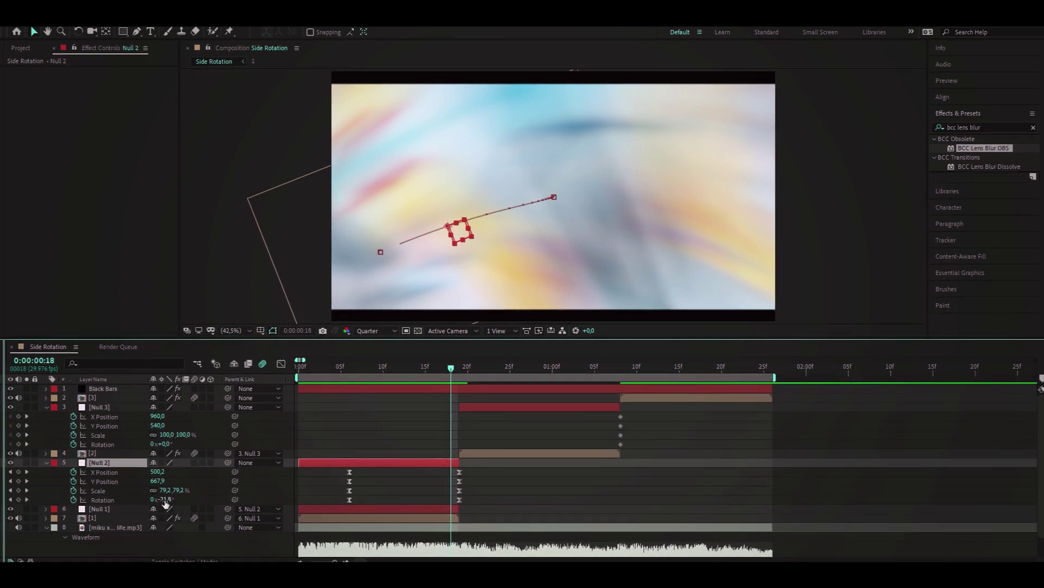
drag(443, 366, 460, 367)
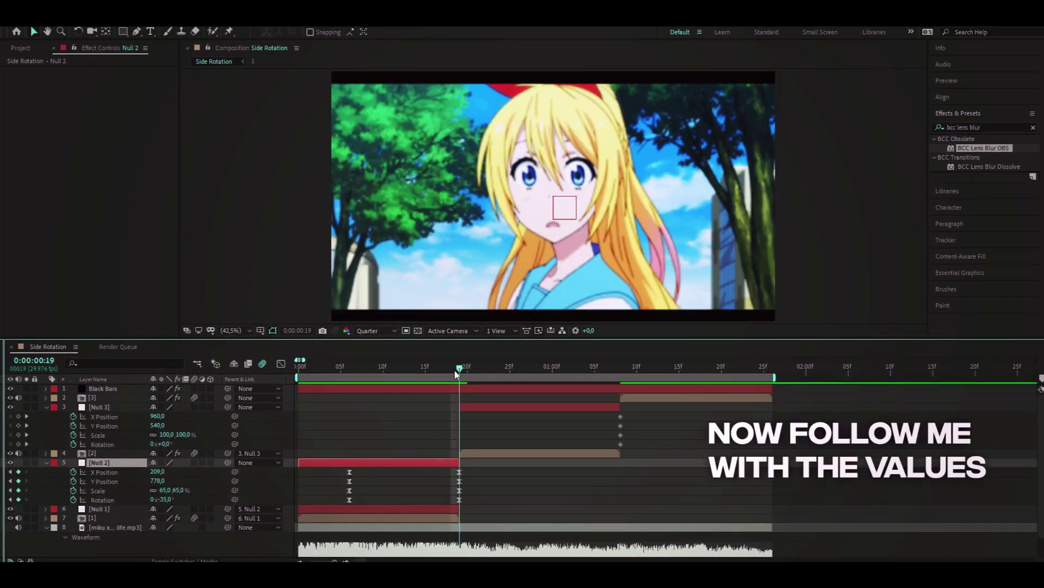
click(466, 407)
text(360)
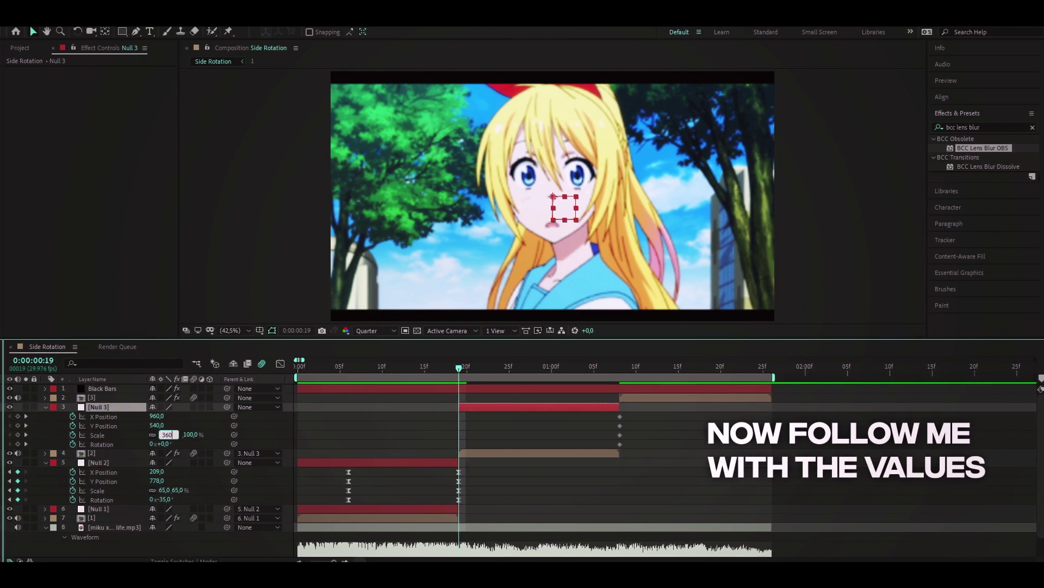
key(Return)
click(451, 368)
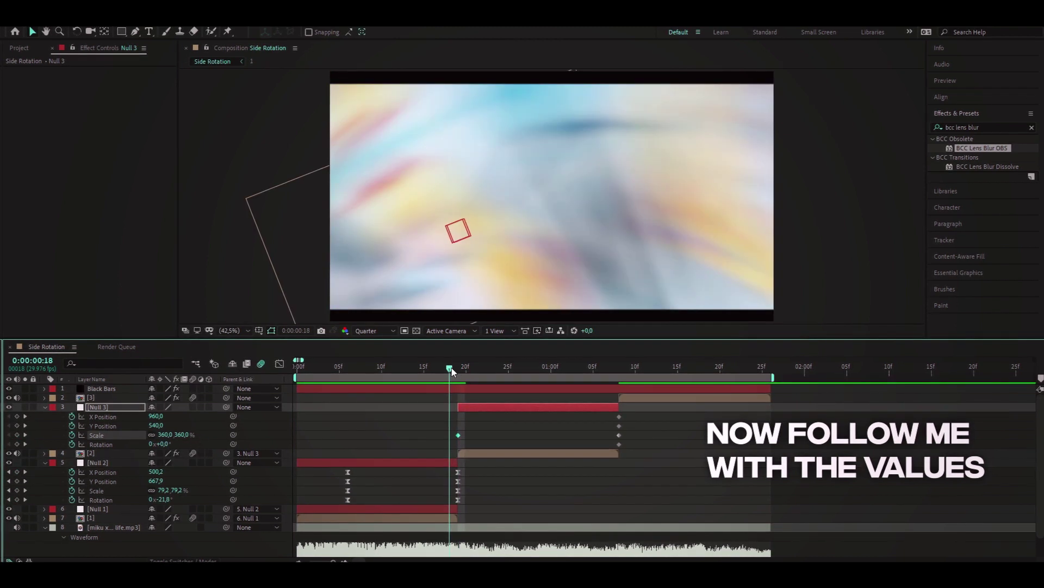
drag(451, 367, 457, 368)
Set Null 3's X to 3293, Y to -73 and Rotation to 30°, then ease all four keyframes
mouse_move(156, 416)
mouse_down()
mouse_move(270, 416)
mouse_move(227, 441)
mouse_move(125, 430)
mouse_move(188, 417)
mouse_up()
text(30)
key(Return)
mouse_move(449, 376)
mouse_down()
mouse_move(540, 394)
mouse_move(451, 406)
mouse_up()
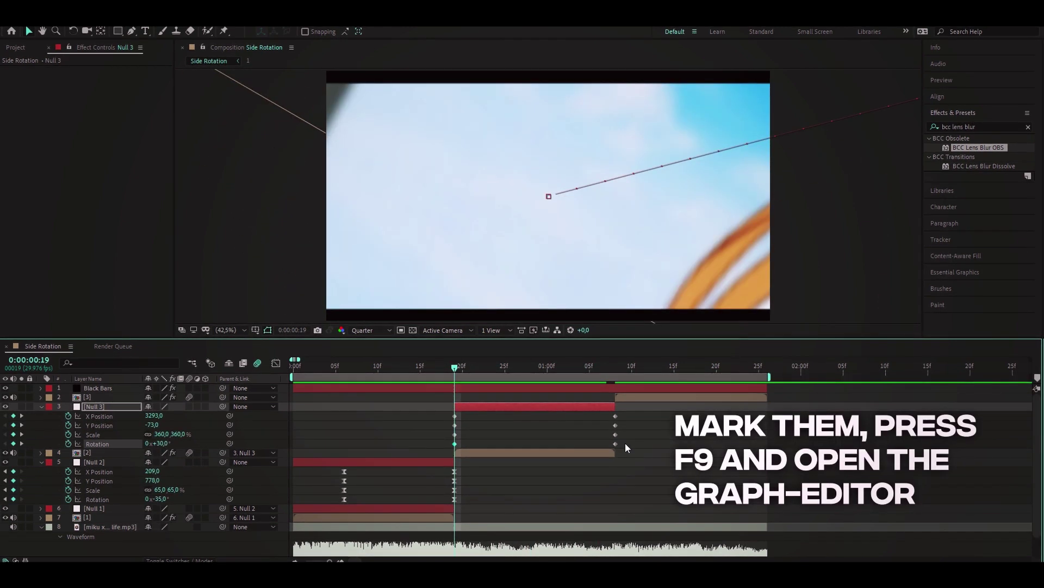
drag(626, 447, 425, 415)
key(F9)
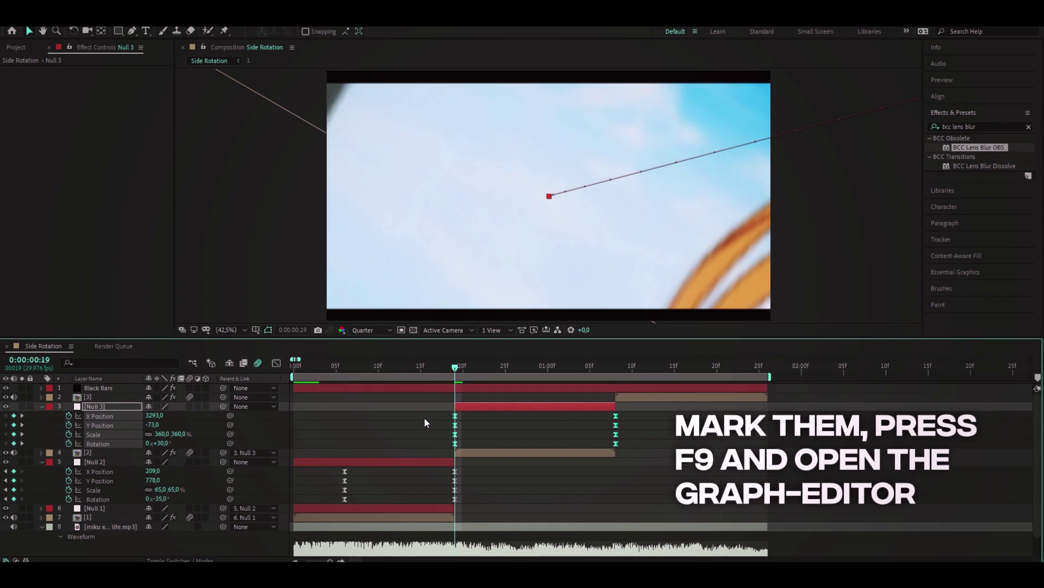
Make Null 3's Scale and Rotation curves drop abruptly, then ease slowly into their final keyframes
click(277, 363)
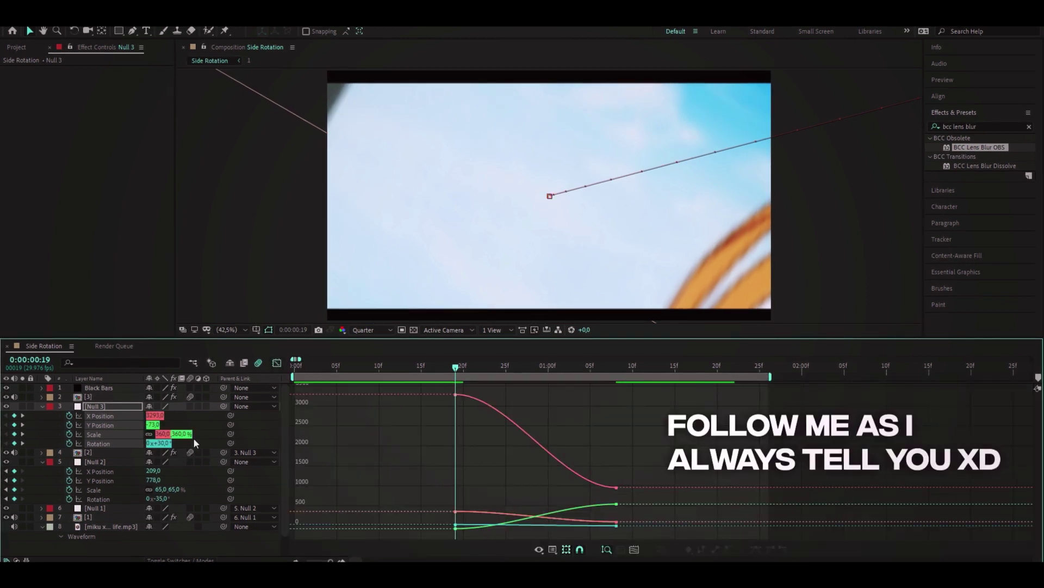
click(94, 434)
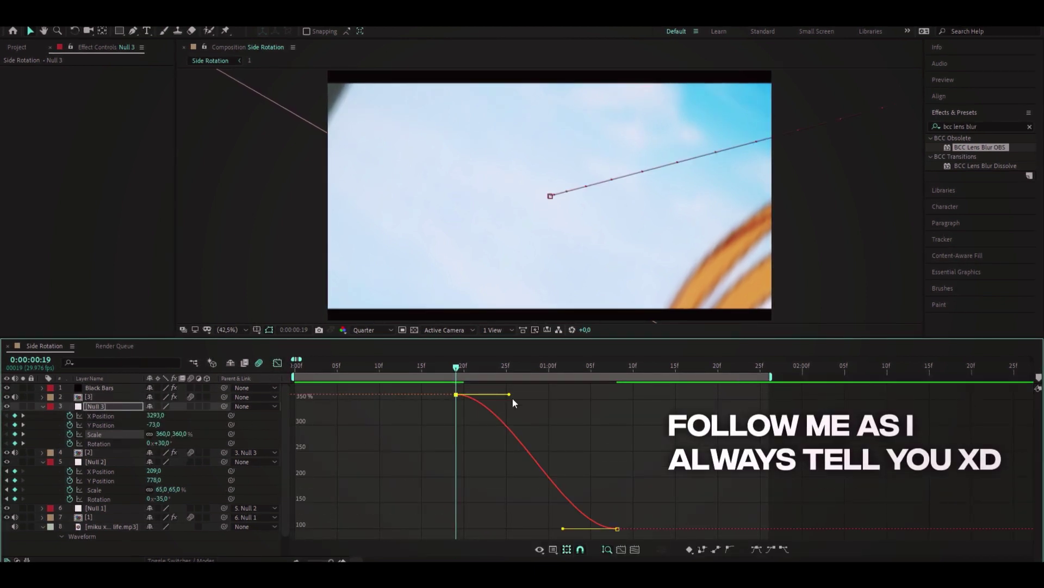
drag(510, 394, 468, 516)
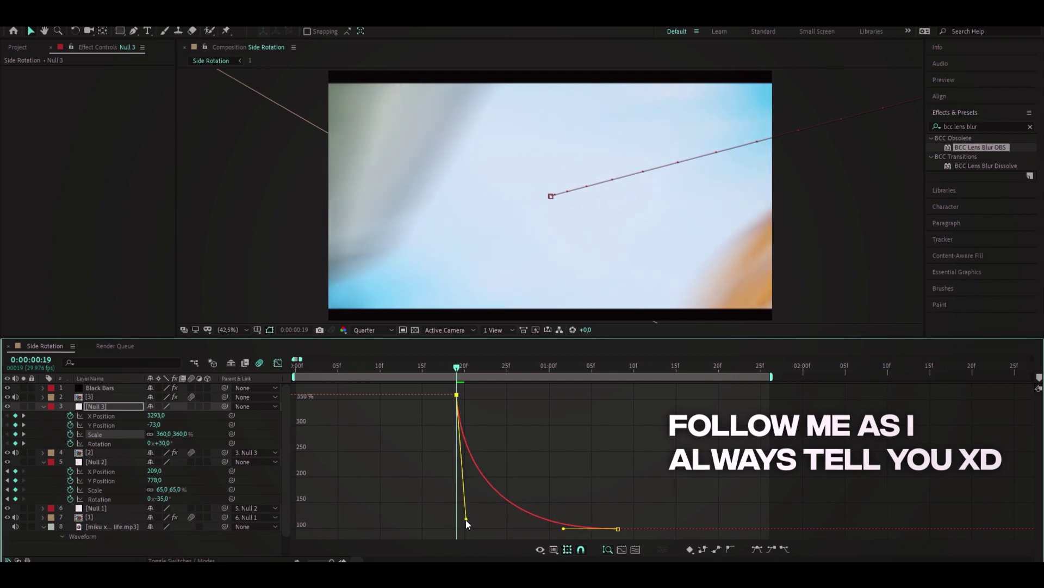
drag(563, 528, 466, 514)
click(101, 443)
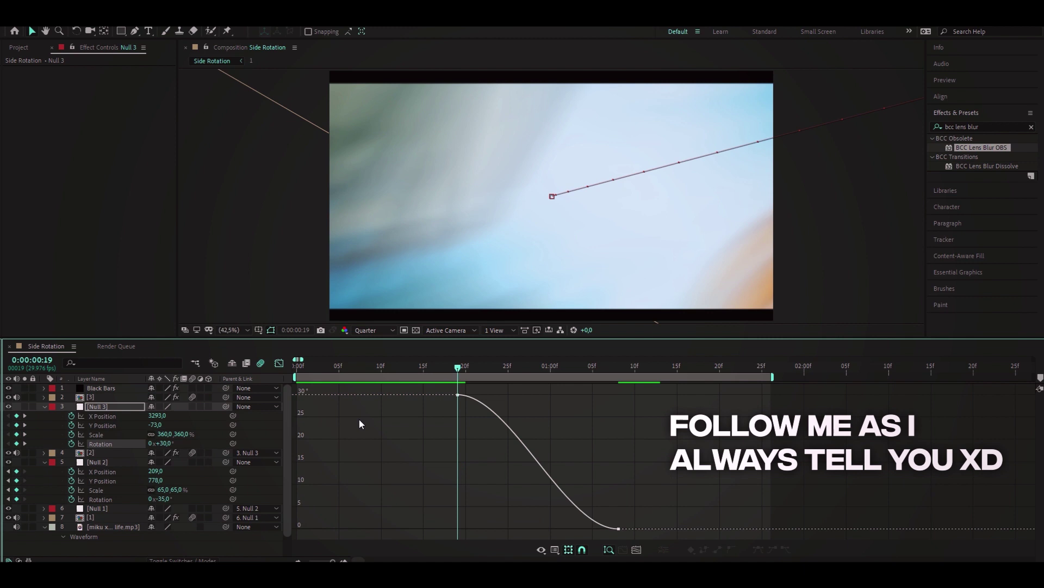
drag(510, 394, 469, 516)
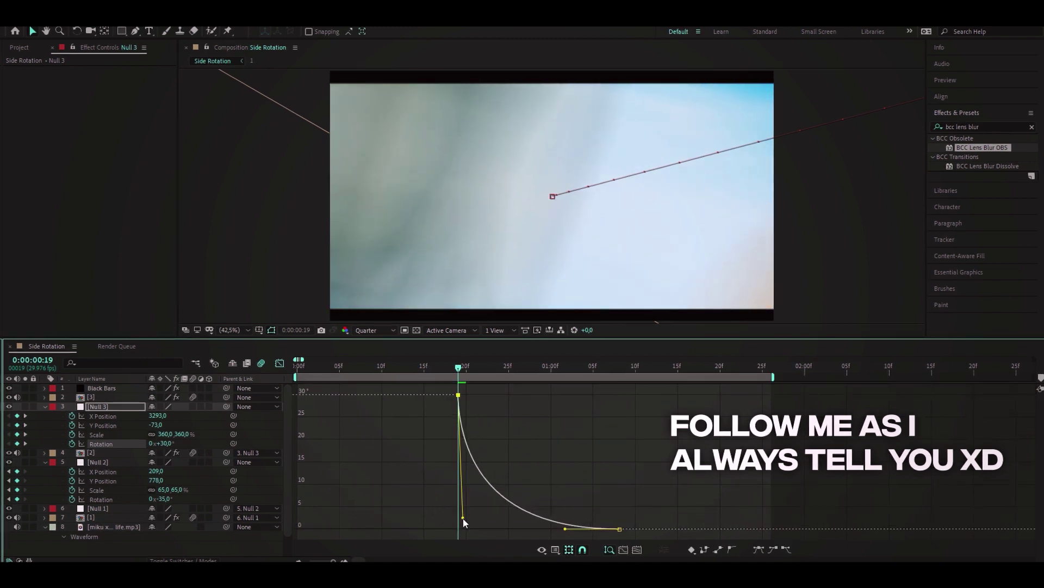
drag(565, 529, 476, 524)
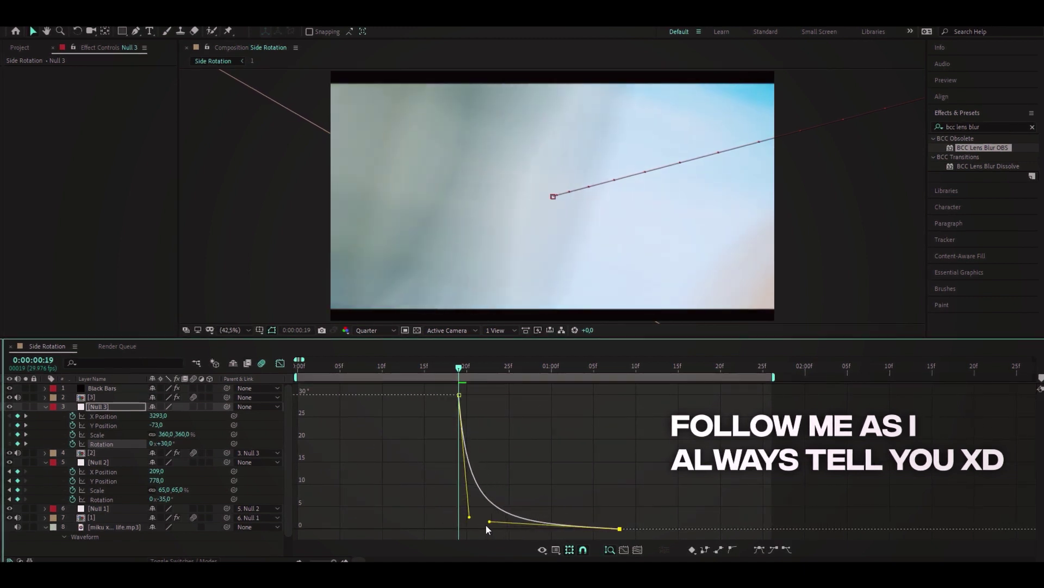
Give the Y and X Position curves the same abrupt start and long ease into the last keyframe
click(117, 425)
mouse_move(411, 473)
mouse_down()
mouse_move(468, 538)
mouse_move(469, 405)
mouse_up()
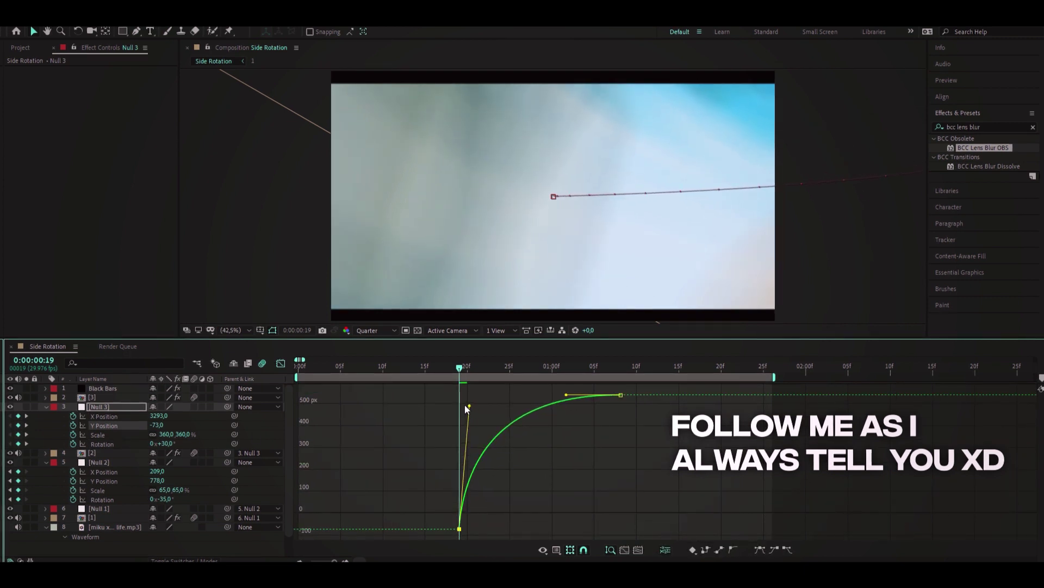
drag(566, 393, 480, 400)
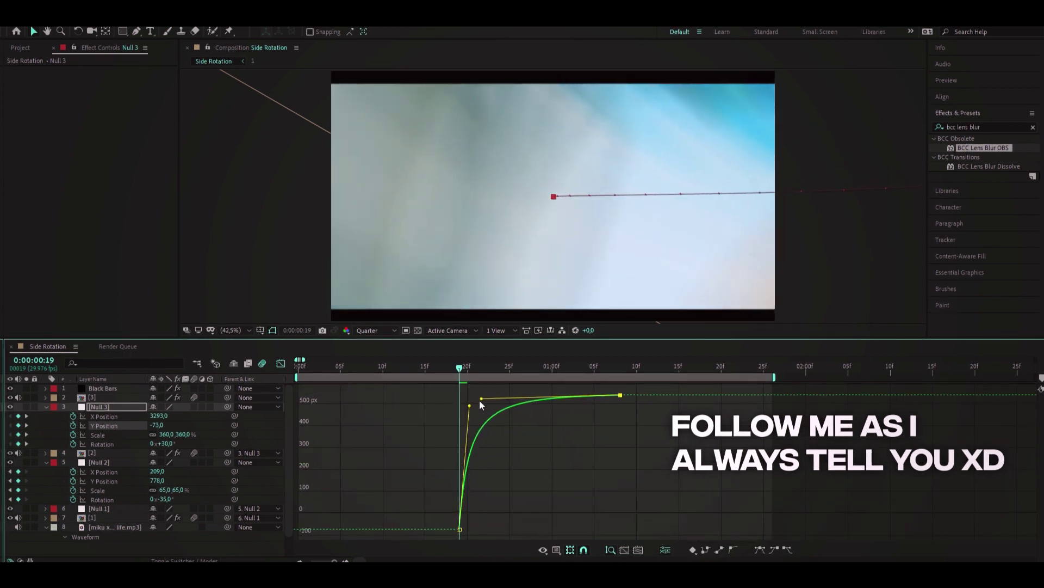
click(145, 422)
click(106, 416)
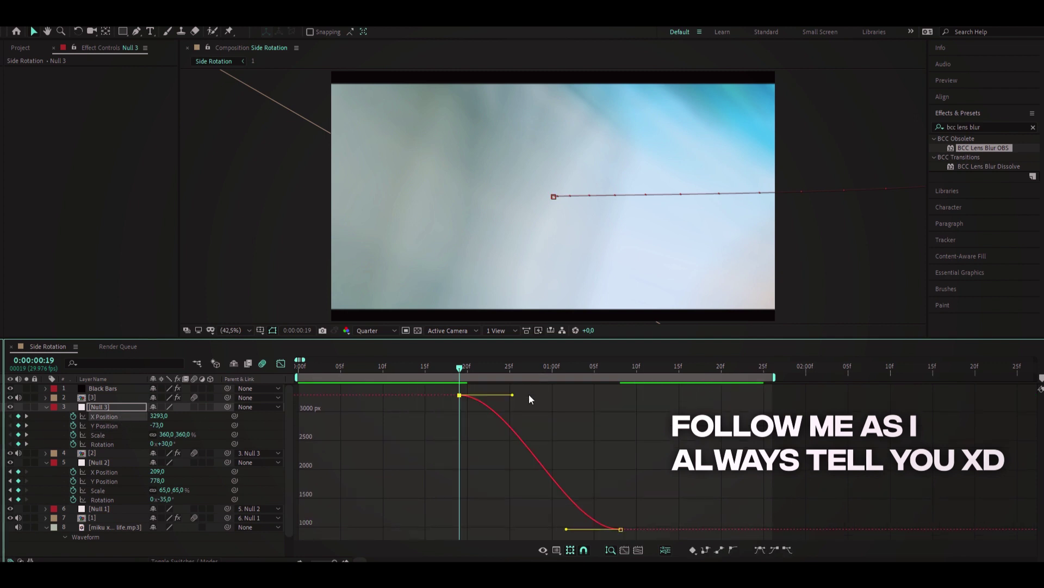
mouse_move(509, 395)
mouse_down()
mouse_move(412, 506)
mouse_move(413, 483)
mouse_up()
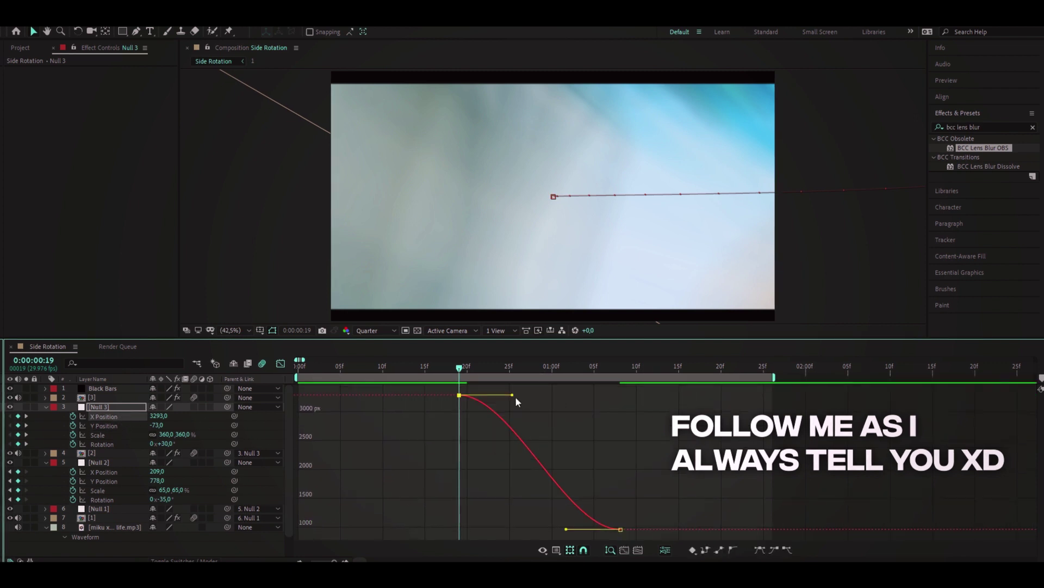
drag(513, 395, 470, 521)
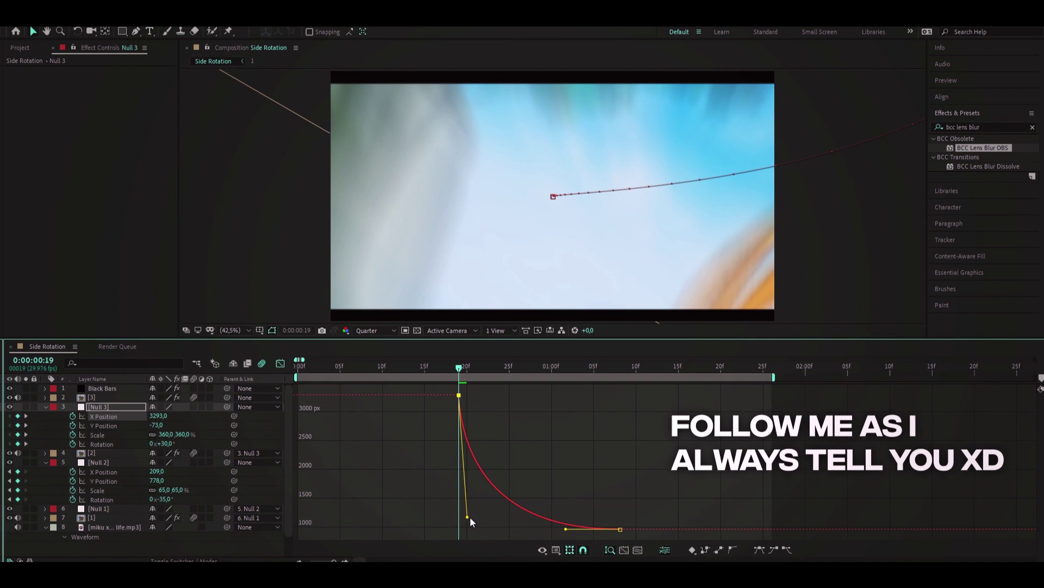
drag(566, 529, 479, 523)
Scrub through the transition to check the motion, then return to the layer bars at frame 0:19
drag(469, 375, 473, 394)
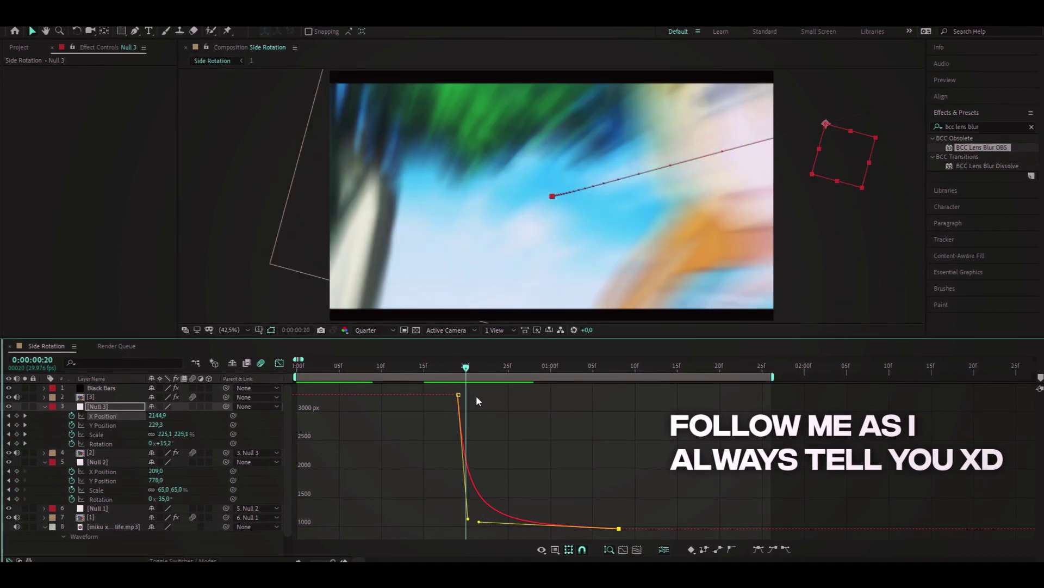
drag(473, 399, 432, 399)
drag(578, 413, 551, 414)
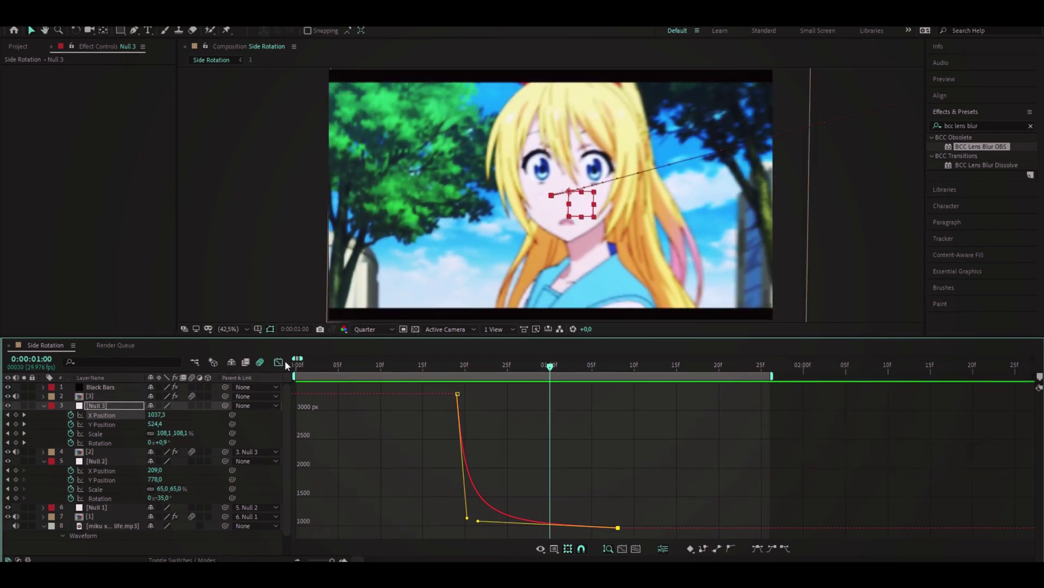
click(278, 362)
drag(551, 384, 458, 386)
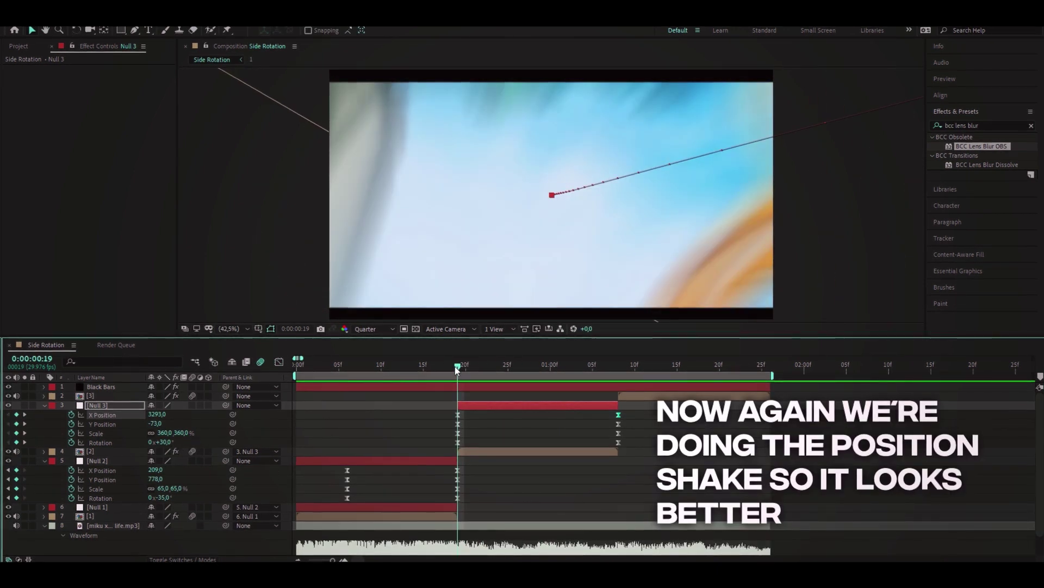
At 0:29, separate layer [2]'s Position into X and Y dimensions
drag(456, 368, 534, 423)
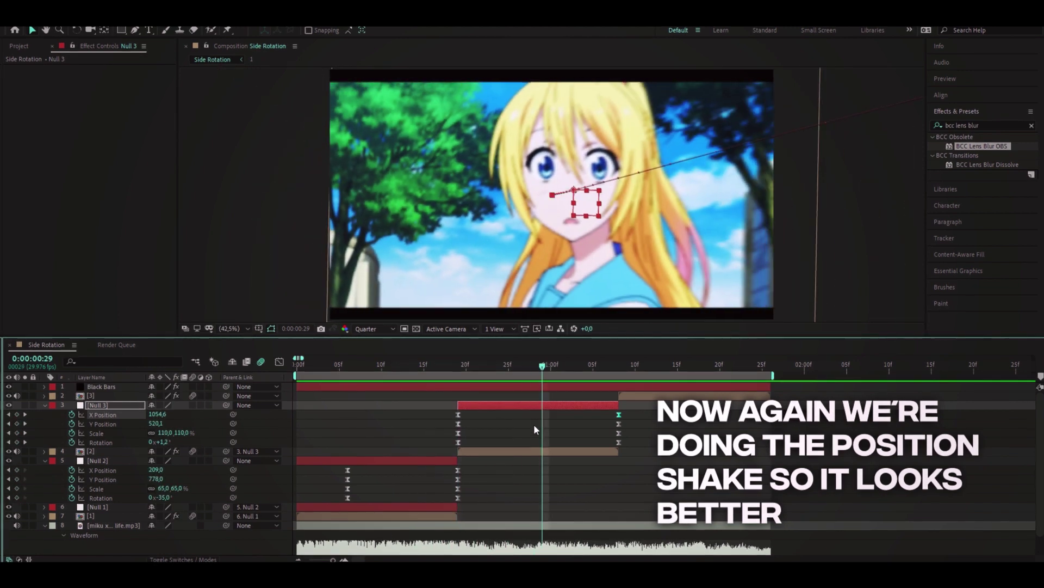
click(534, 452)
key(p)
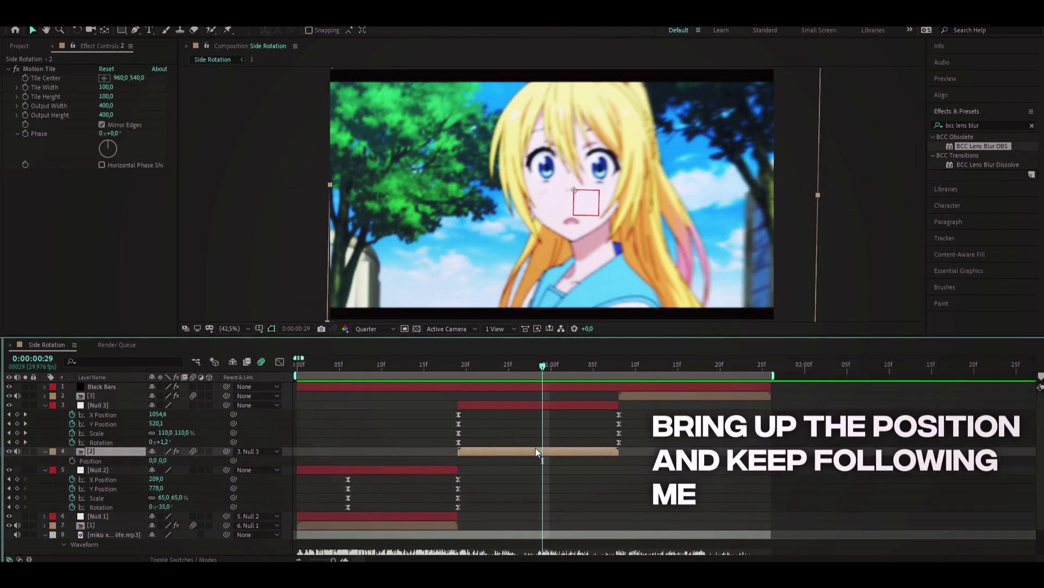
right_click(122, 462)
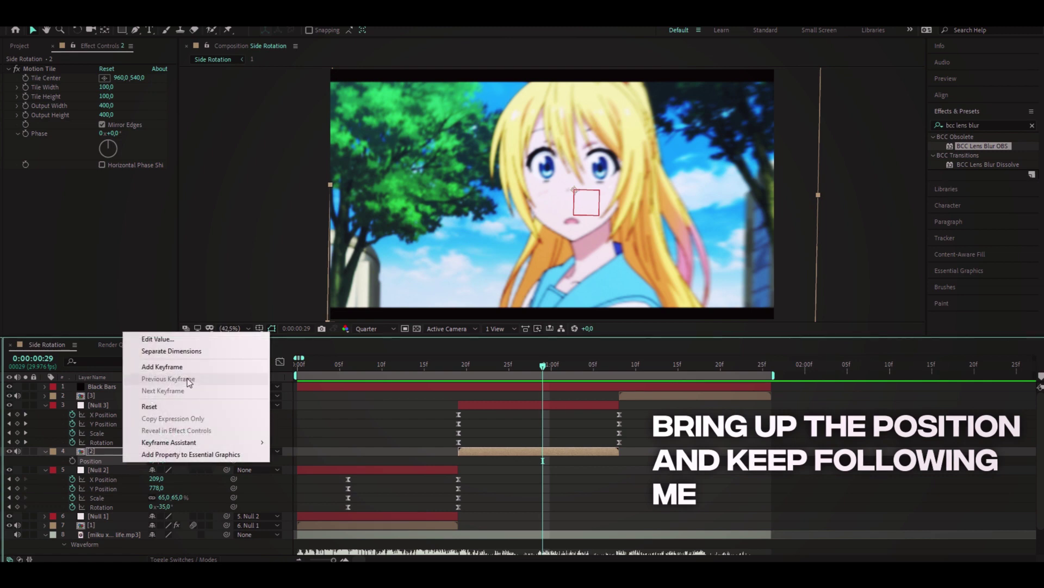
click(185, 351)
Keyframe Y Position from 140 at 0:19 to 0 at 0:29 with Easy Ease
click(72, 469)
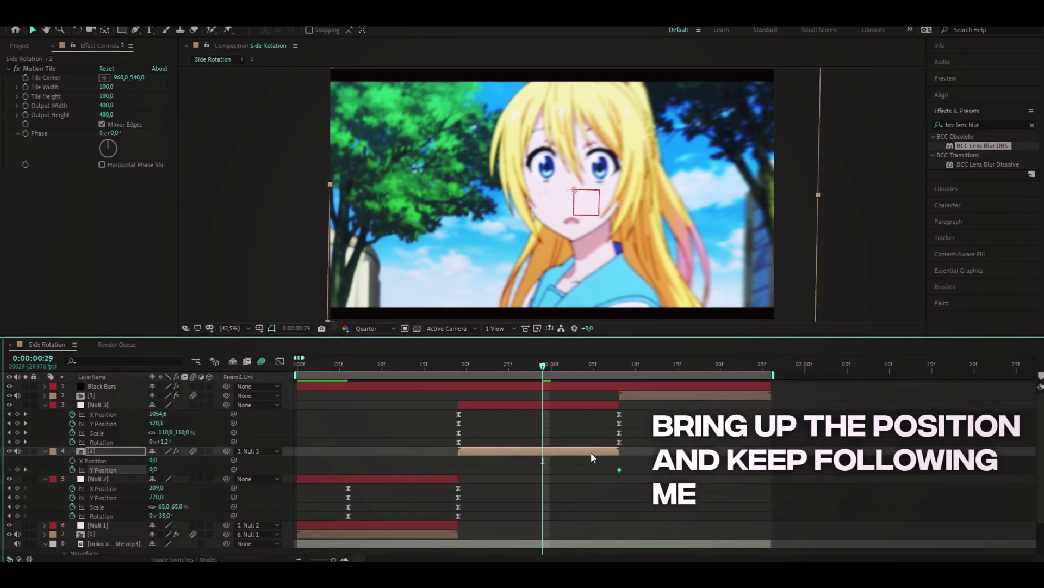
drag(549, 363, 466, 364)
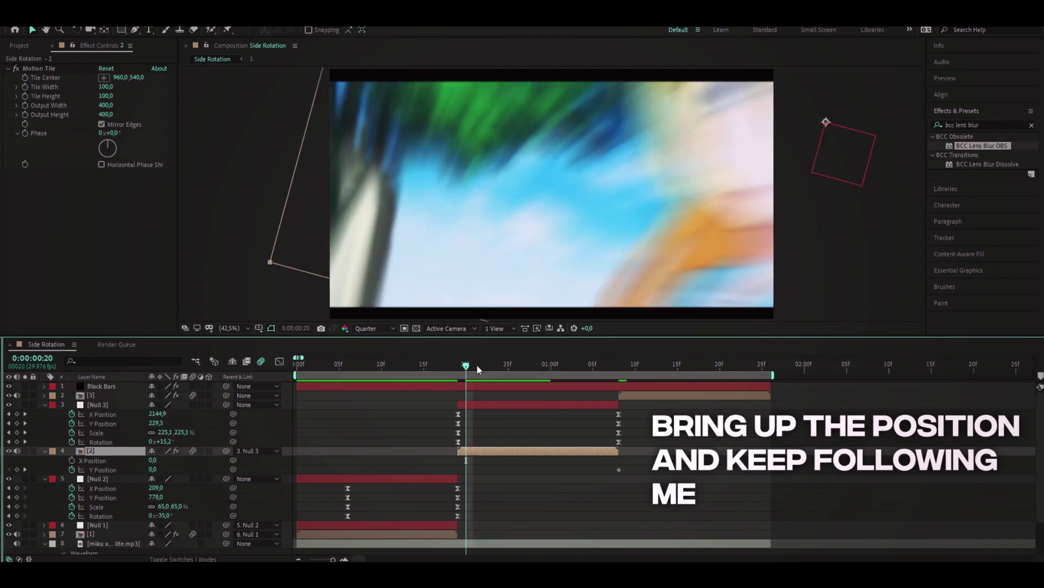
click(462, 365)
click(153, 470)
text(14)
key(Return)
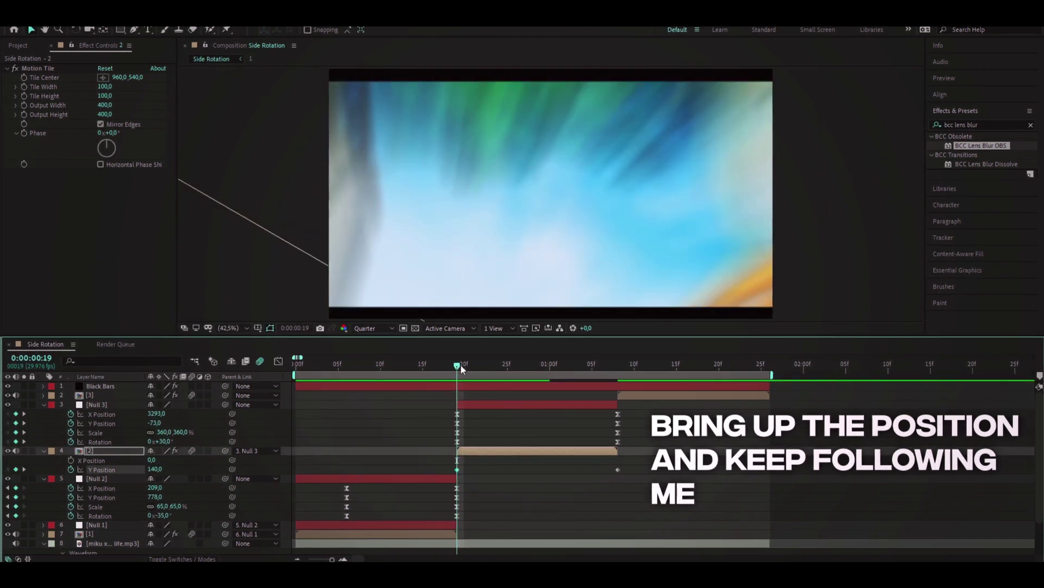
drag(462, 367, 532, 365)
key(F9)
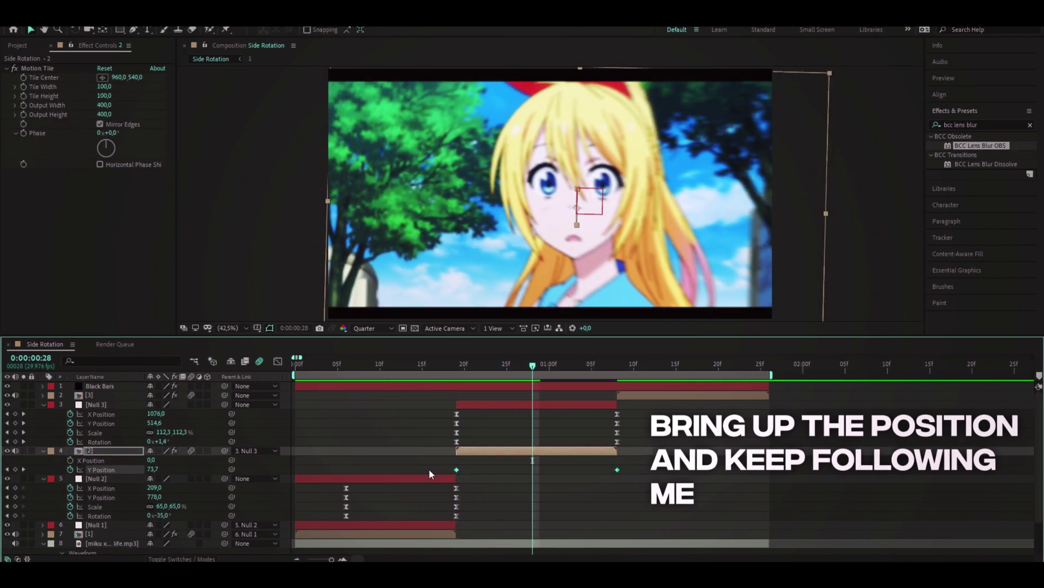
click(276, 360)
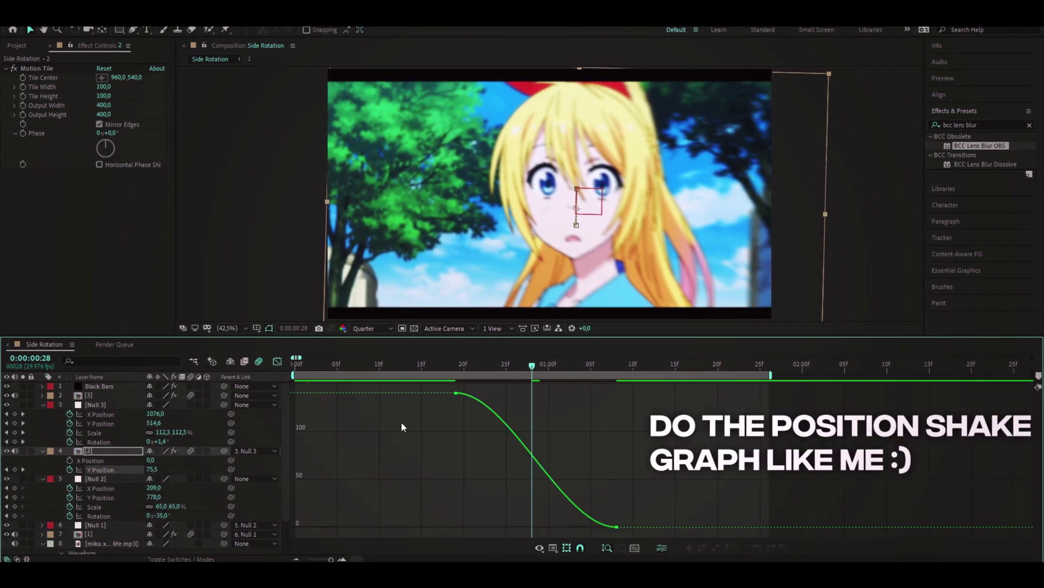
Drag the Y Position curve handles so it overshoots below 0 before settling, previewing the shake
drag(508, 393, 533, 525)
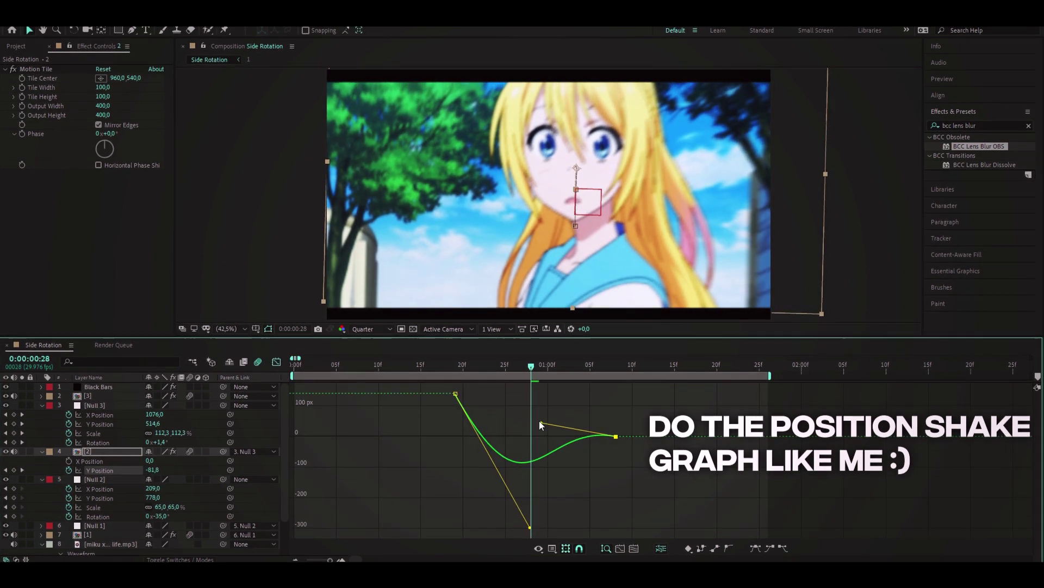
drag(496, 371, 486, 381)
key(space)
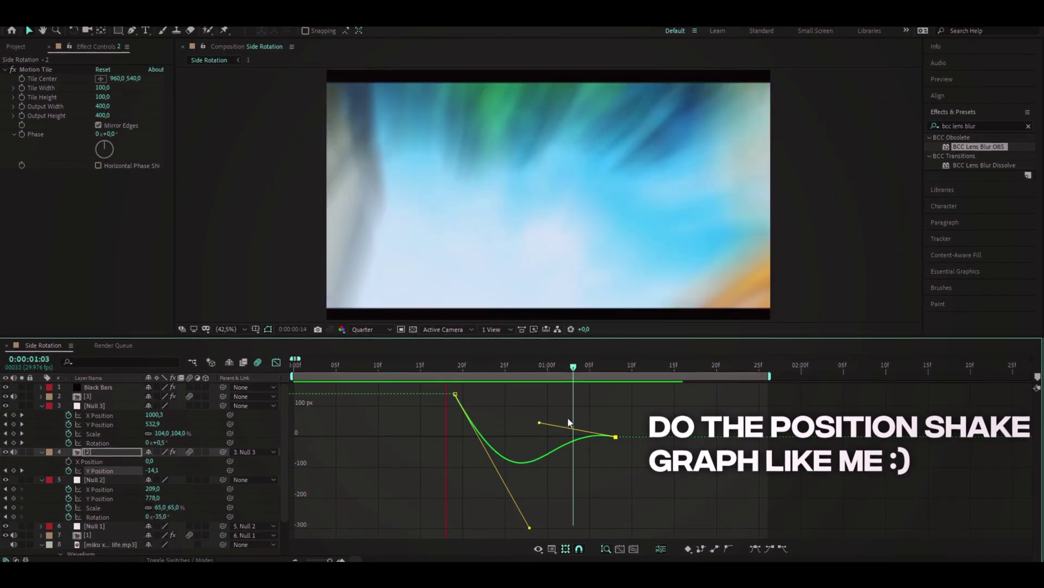
drag(530, 527, 545, 526)
key(space)
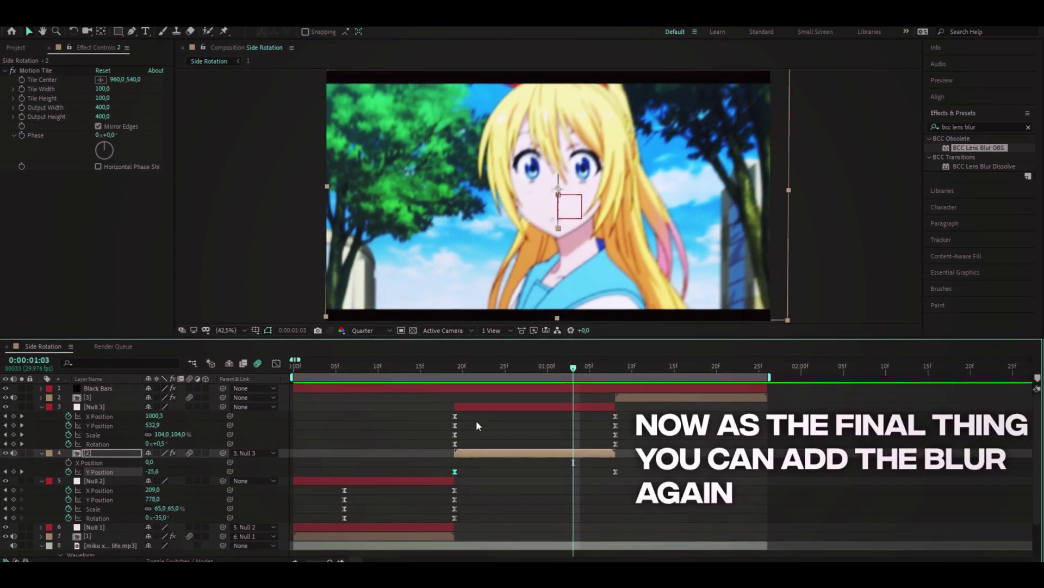
Apply BCC Lens Blur OBS to layer [2] at 0:19 and set Gamma to 500
click(566, 407)
drag(584, 371, 456, 420)
click(465, 455)
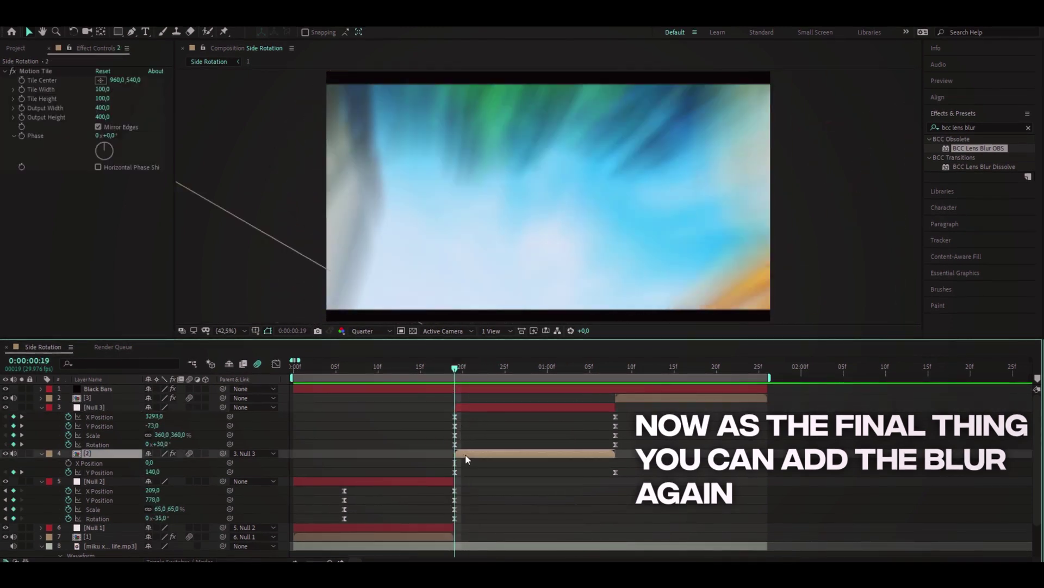
double_click(980, 149)
click(103, 257)
text(500)
key(Return)
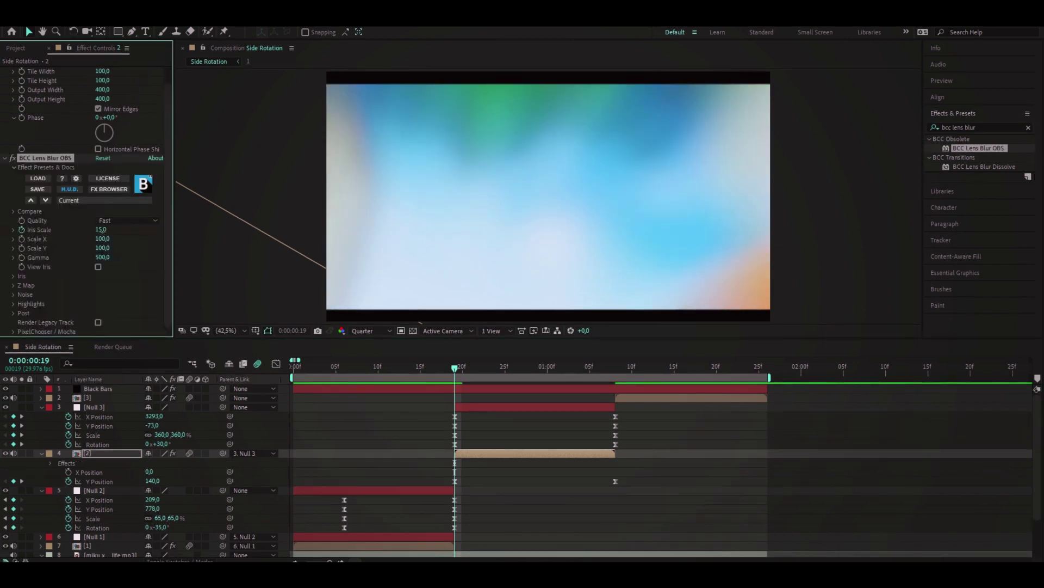
Keyframe Iris Scale at 10, down to 0, then back up at 1:05
drag(103, 235, 92, 235)
click(481, 454)
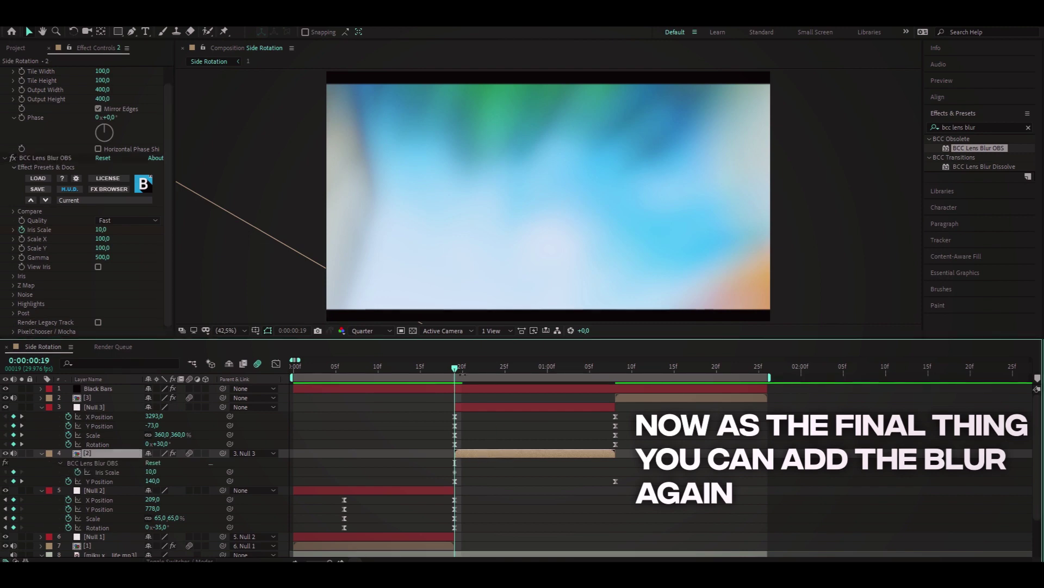
drag(455, 368, 564, 367)
drag(151, 472, 125, 471)
click(592, 374)
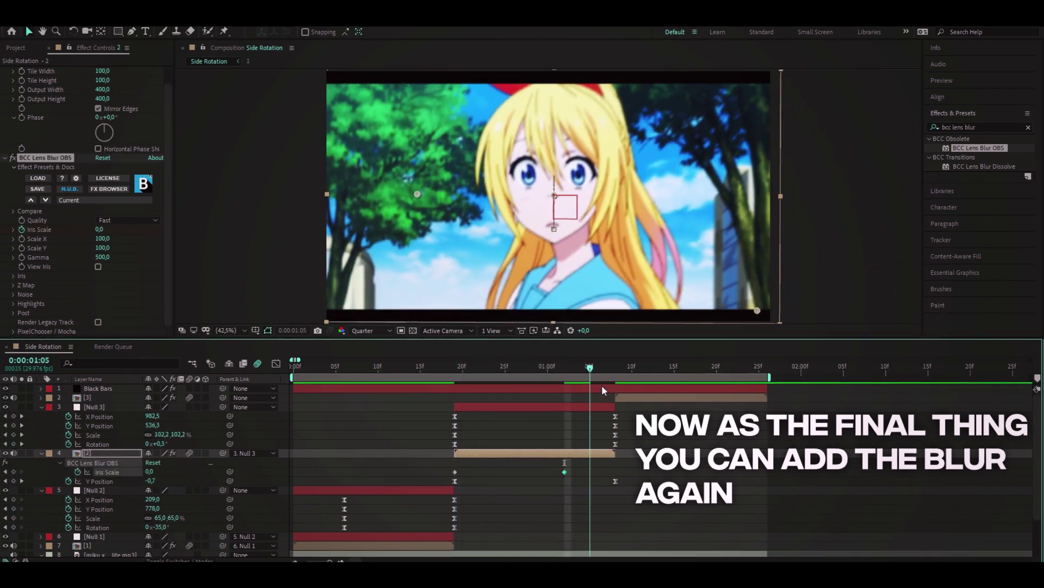
drag(99, 229, 109, 229)
drag(589, 471, 607, 472)
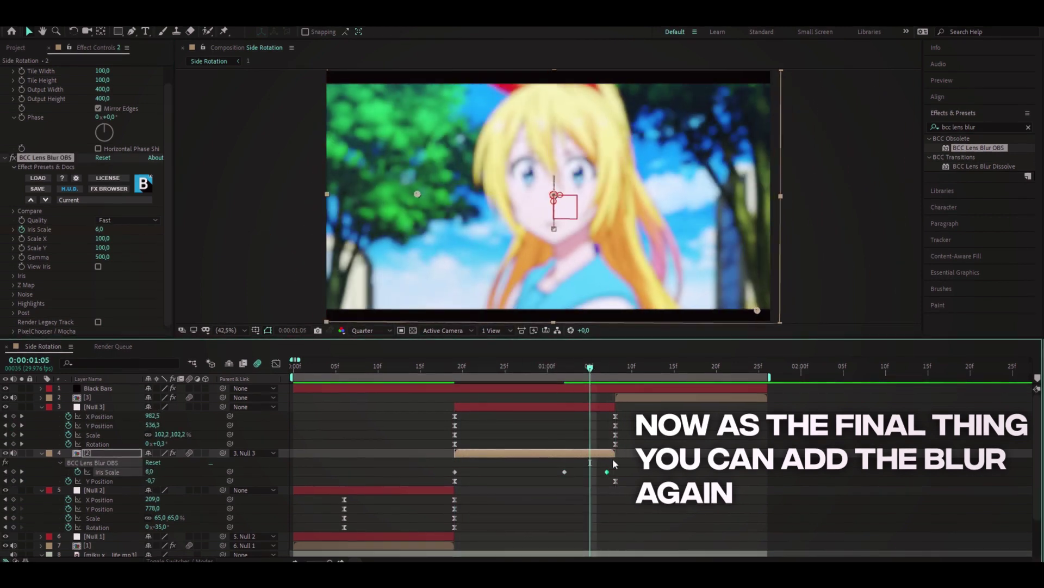
click(276, 363)
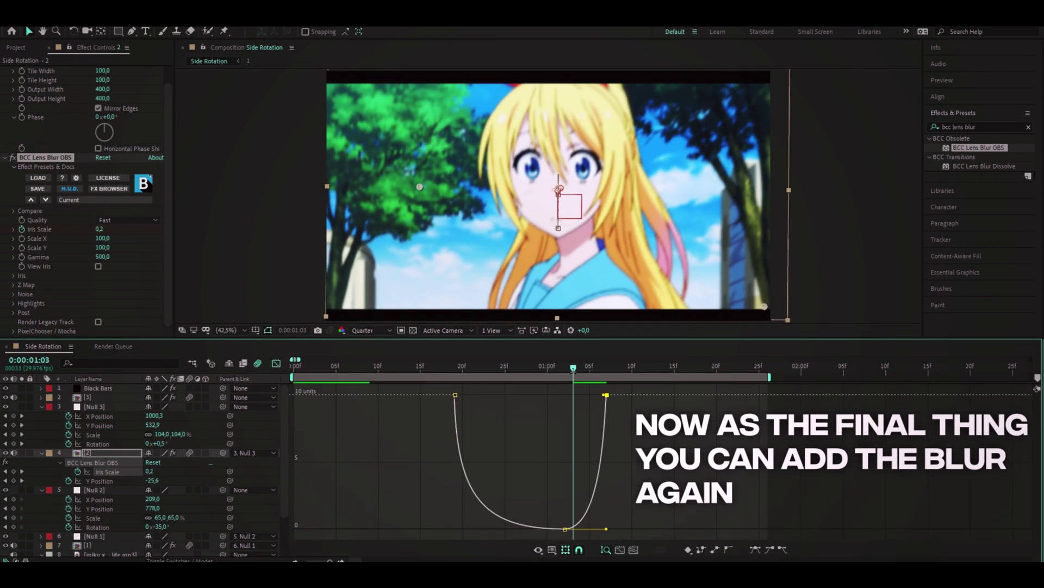
Switch back to layer bars with Shift+F3 to preview the side-rotation transition
key(shift+F3)
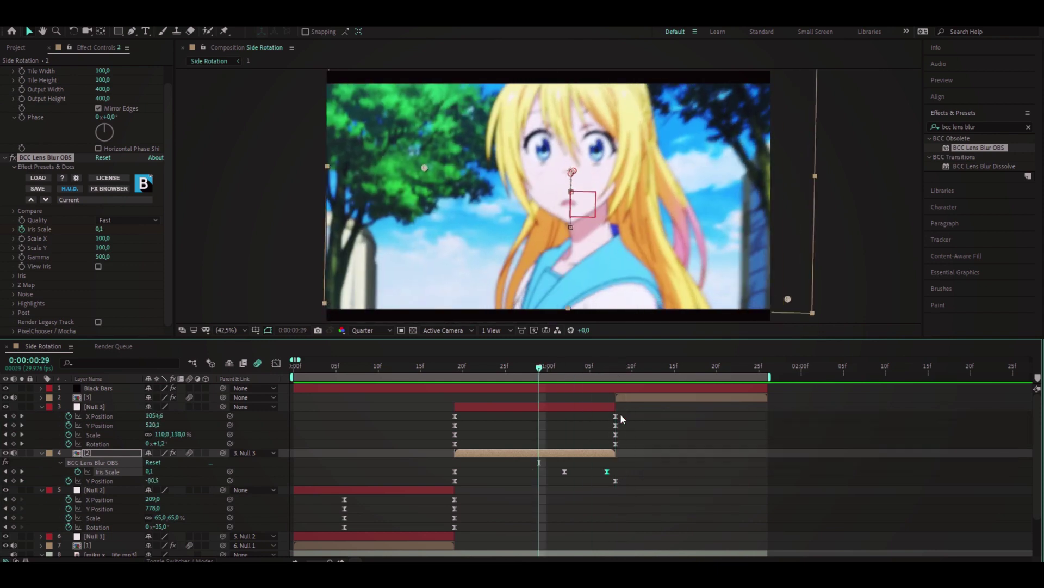